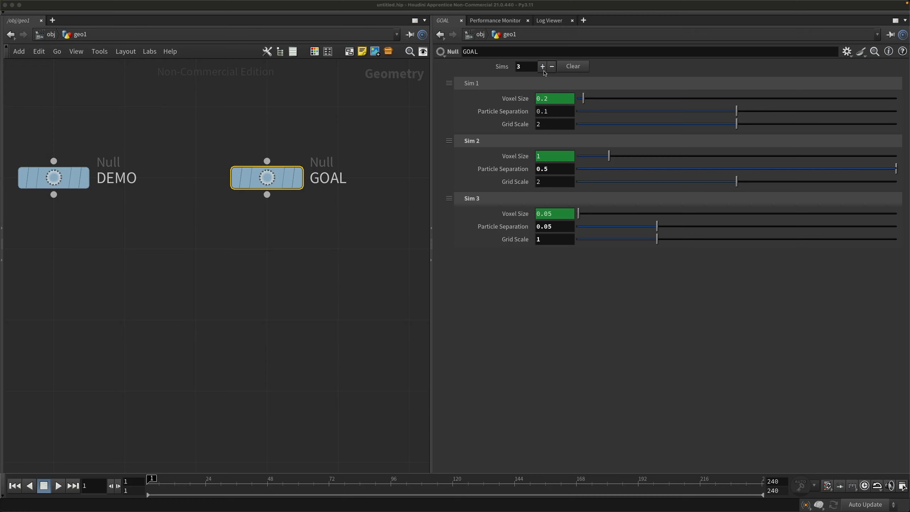
# Add two more sims to the GOAL node's multiparm list, making five in total.
pyautogui.click(542, 67)
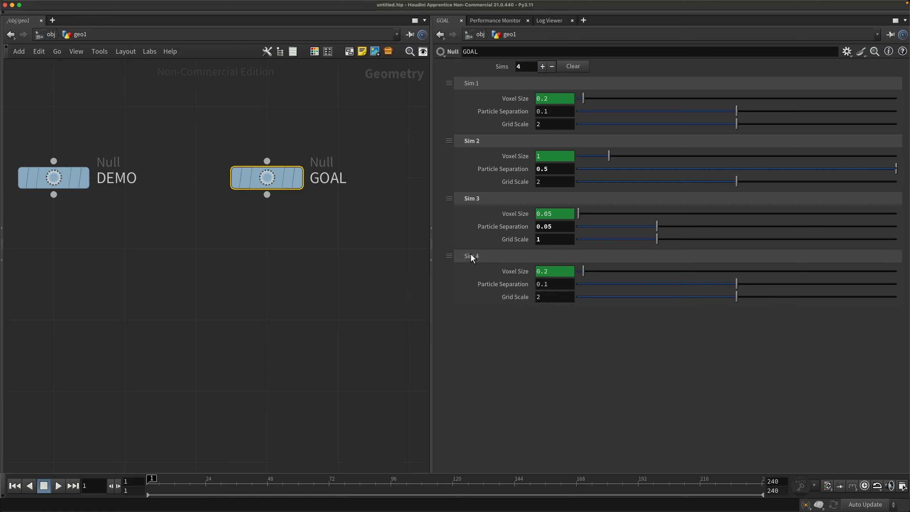
pyautogui.click(552, 67)
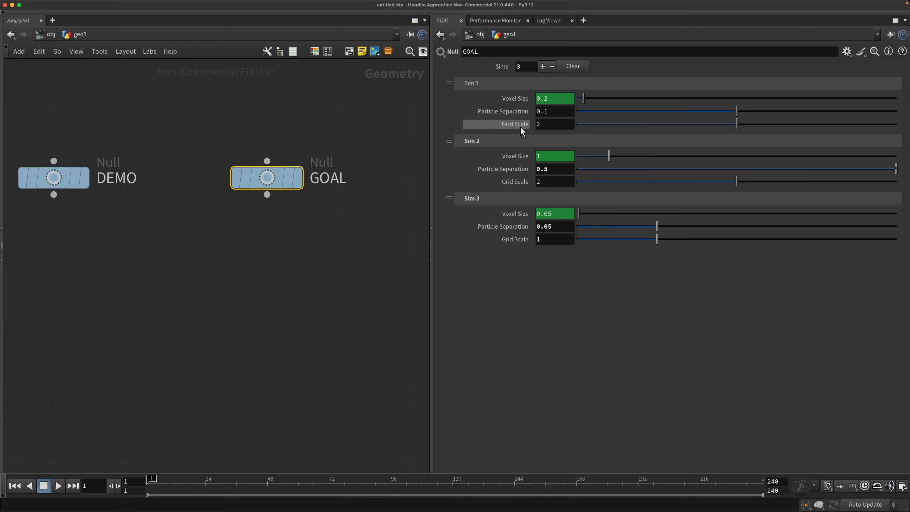
pyautogui.click(543, 66)
pyautogui.click(542, 67)
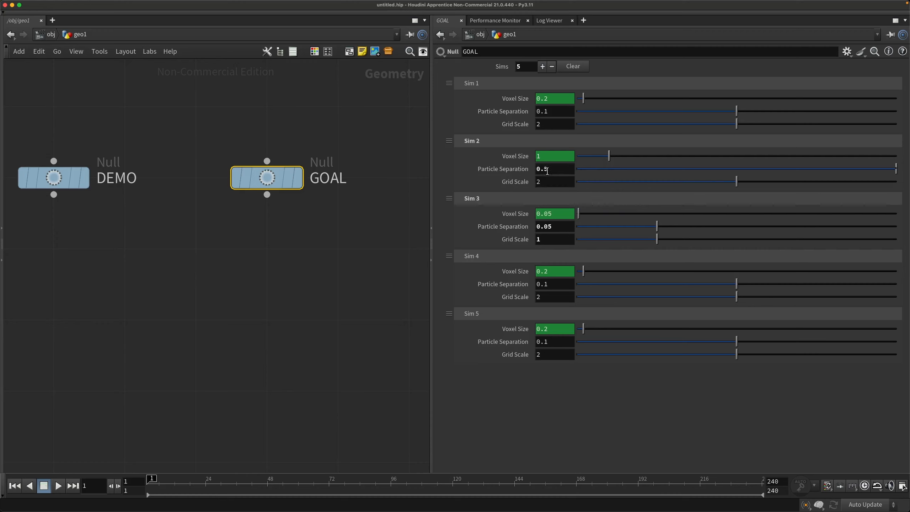
# Inspect the expressions behind the Voxel Size parameters of Sim 2 and Sim 3 on the GOAL node.
pyautogui.click(521, 158)
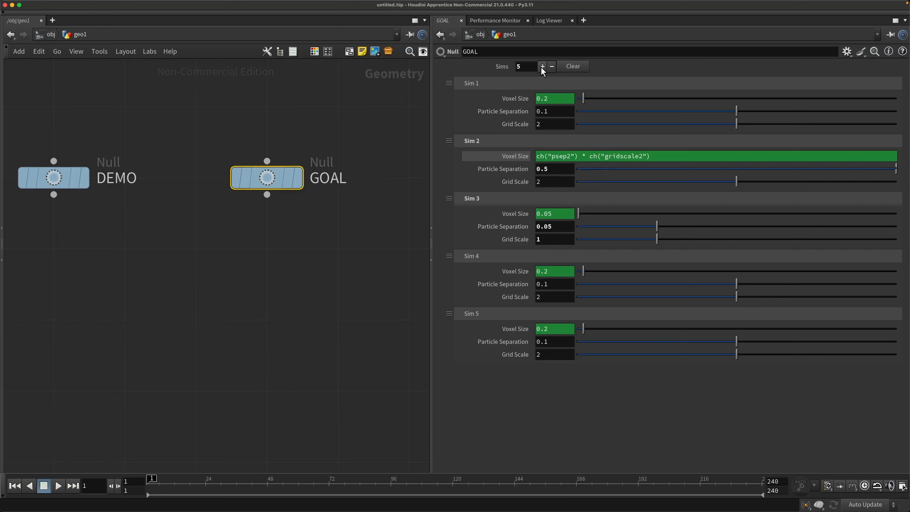
pyautogui.click(516, 212)
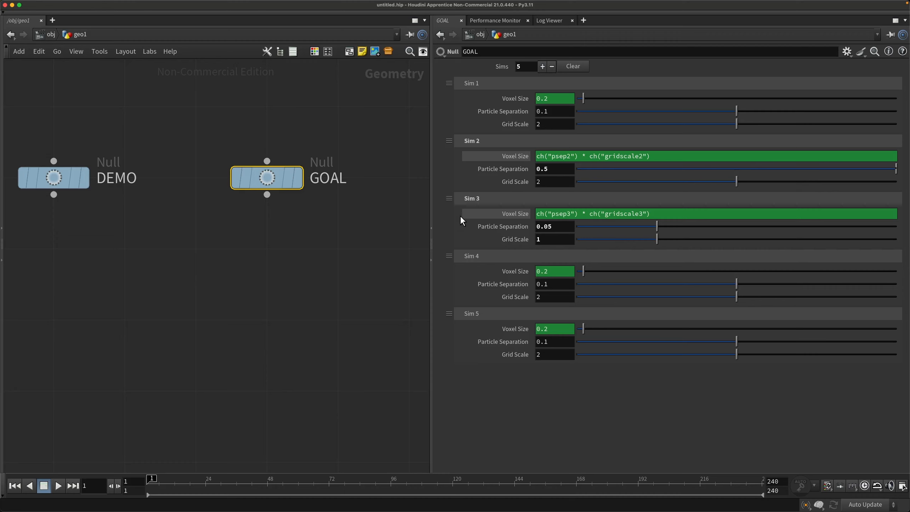
pyautogui.click(521, 212)
pyautogui.click(522, 156)
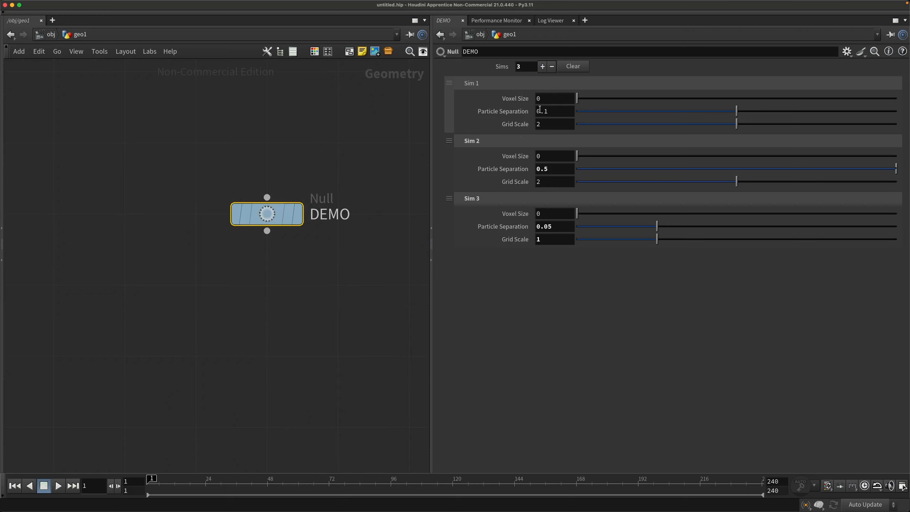
# Open the parameter interface editor for the DEMO node and widen its window.
pyautogui.click(552, 101)
pyautogui.click(544, 216)
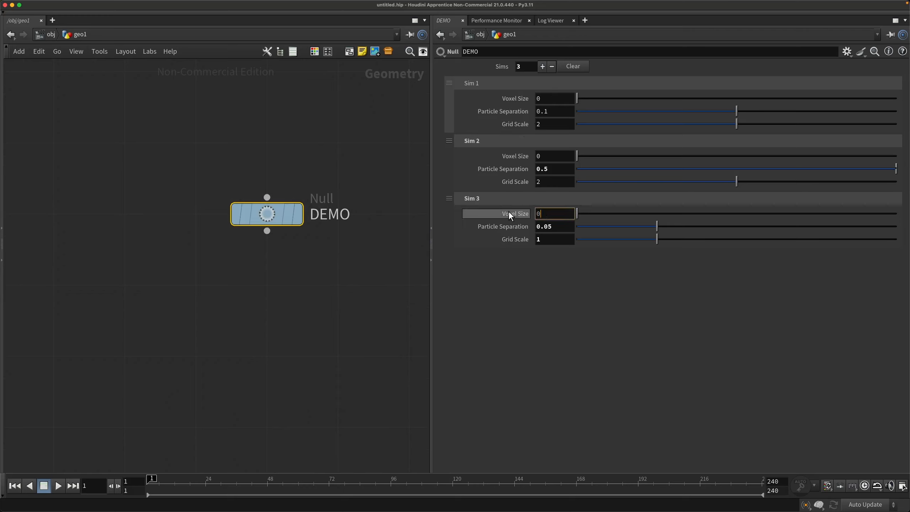
pyautogui.click(846, 52)
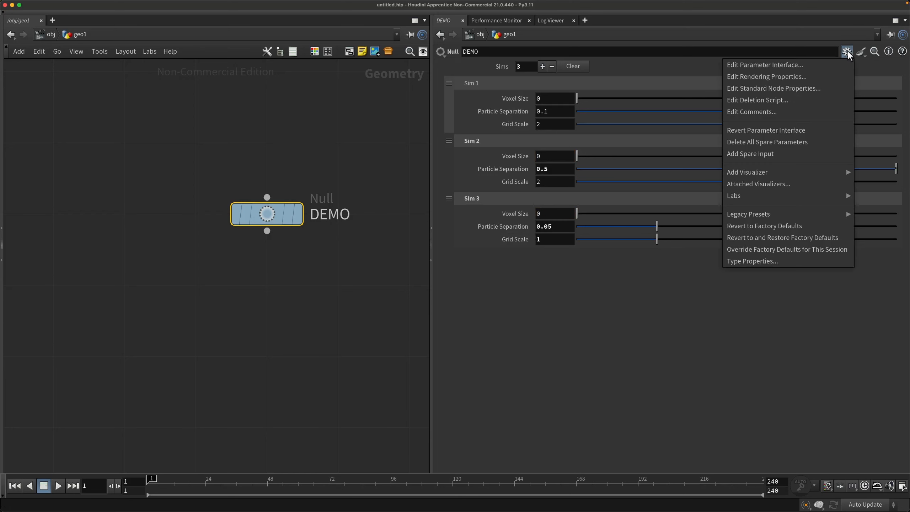
pyautogui.click(801, 67)
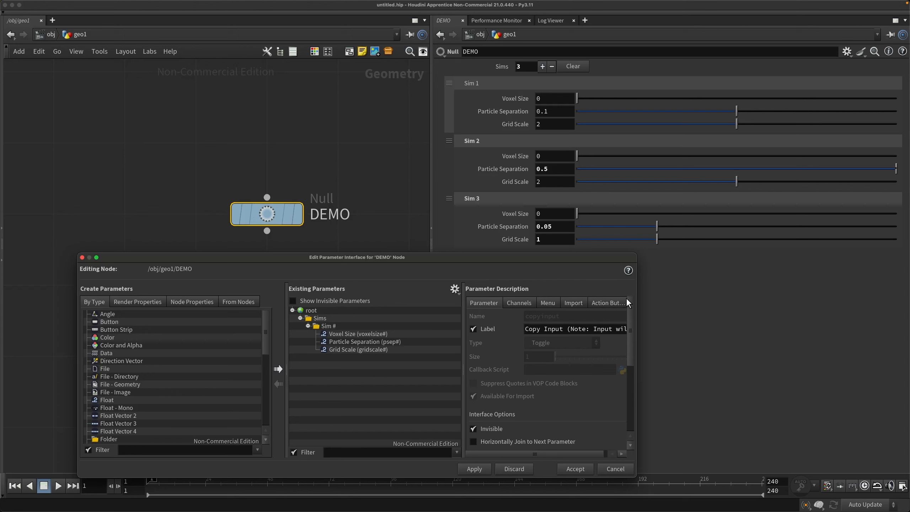
pyautogui.moveTo(636, 300); pyautogui.dragTo(681, 300)
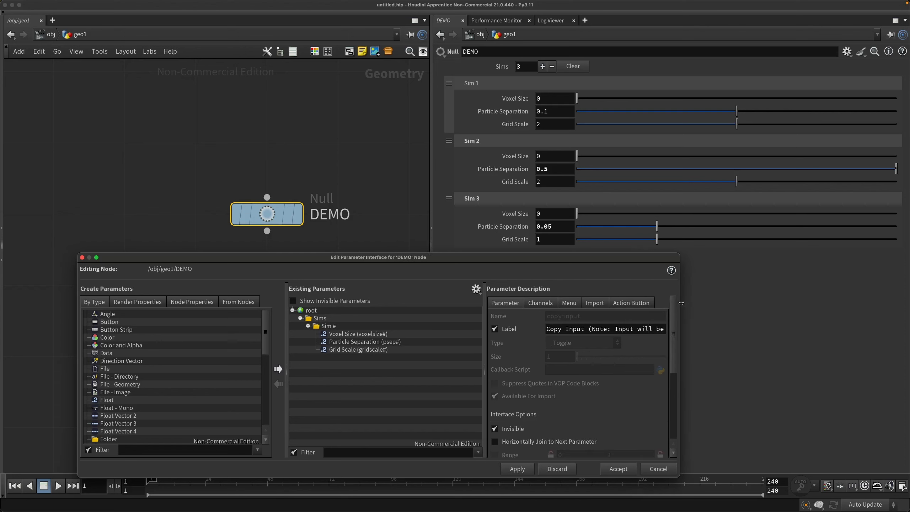
# Examine the settings of the Sims multiparm folder and the nested Sim # folder.
pyautogui.click(398, 317)
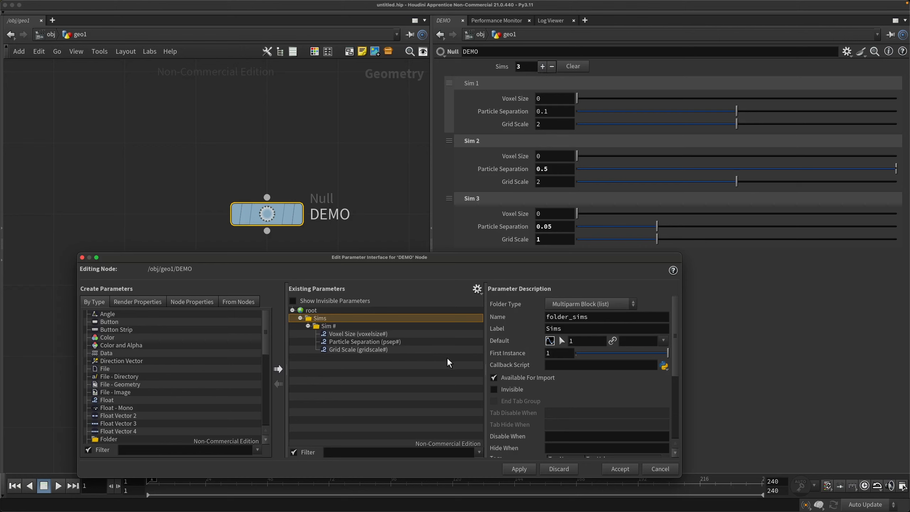
pyautogui.click(347, 326)
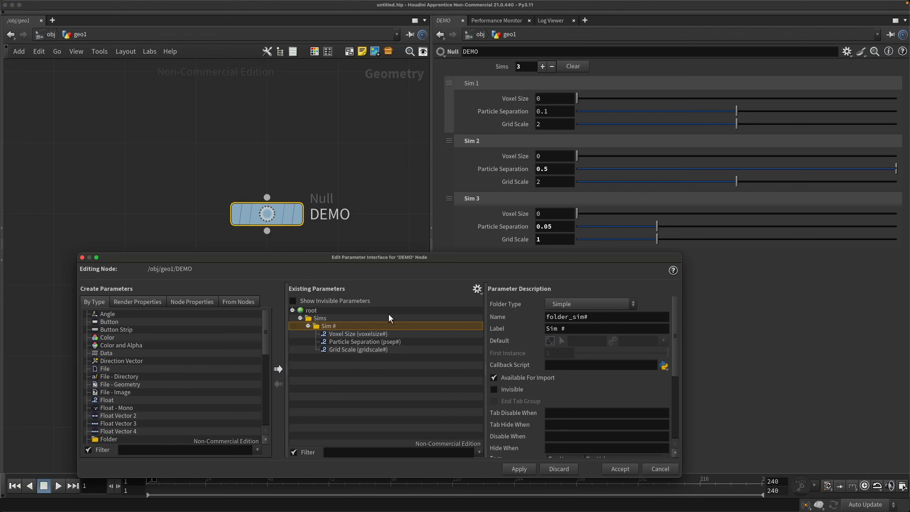
pyautogui.doubleClick(343, 327)
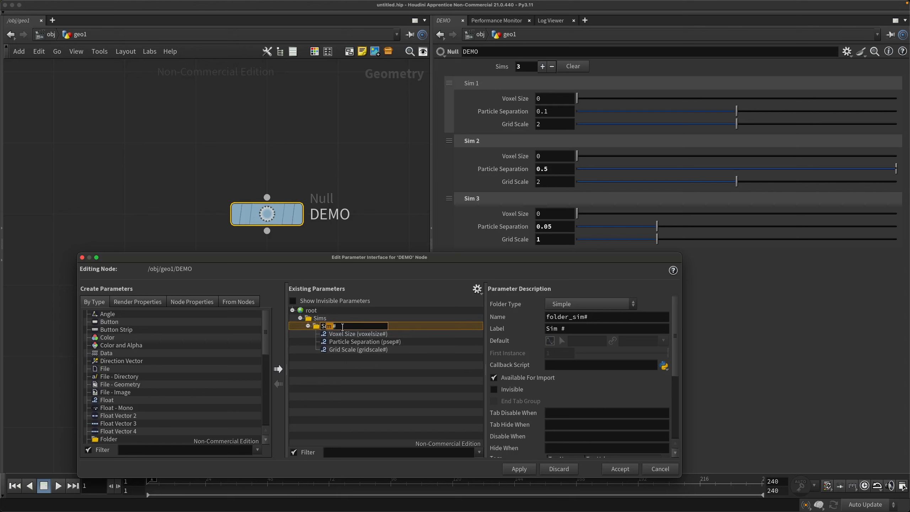
# Set the default channel value of the Voxel Size (voxelsize#) parameter to ch("psep1") * ch("gridscale1") and apply the interface change.
pyautogui.click(338, 331)
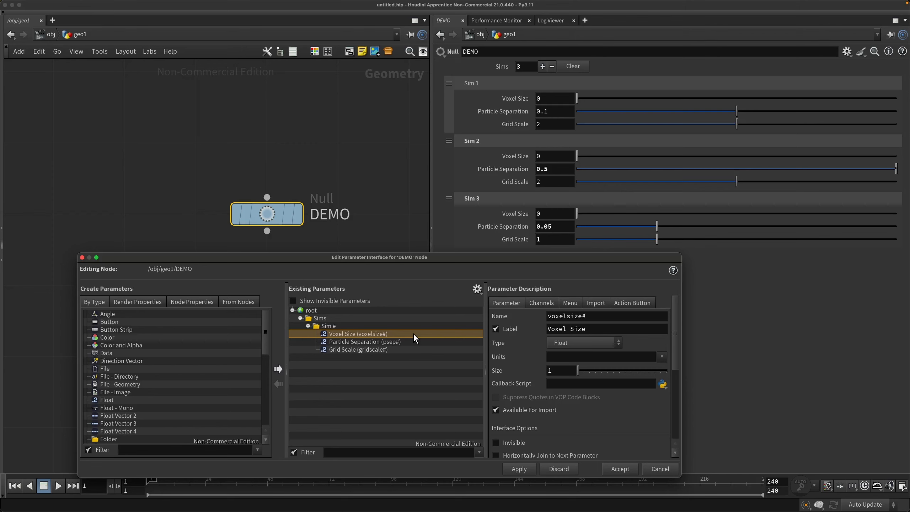
pyautogui.click(541, 304)
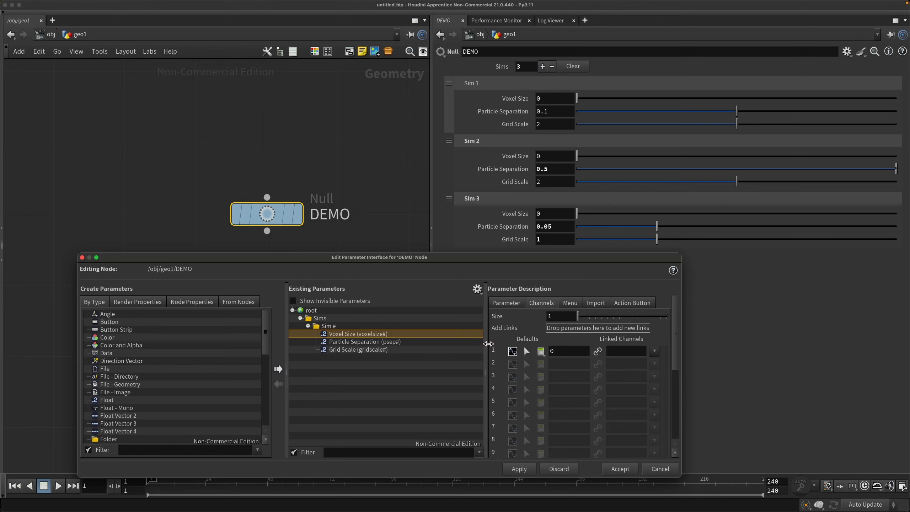
pyautogui.click(567, 356)
pyautogui.write('ch("')
pyautogui.write('psep1"')
pyautogui.write(') * ch')
pyautogui.write('("grid')
pyautogui.write('scale1")')
pyautogui.moveTo(681, 358); pyautogui.dragTo(779, 358)
pyautogui.moveTo(536, 369); pyautogui.dragTo(471, 369)
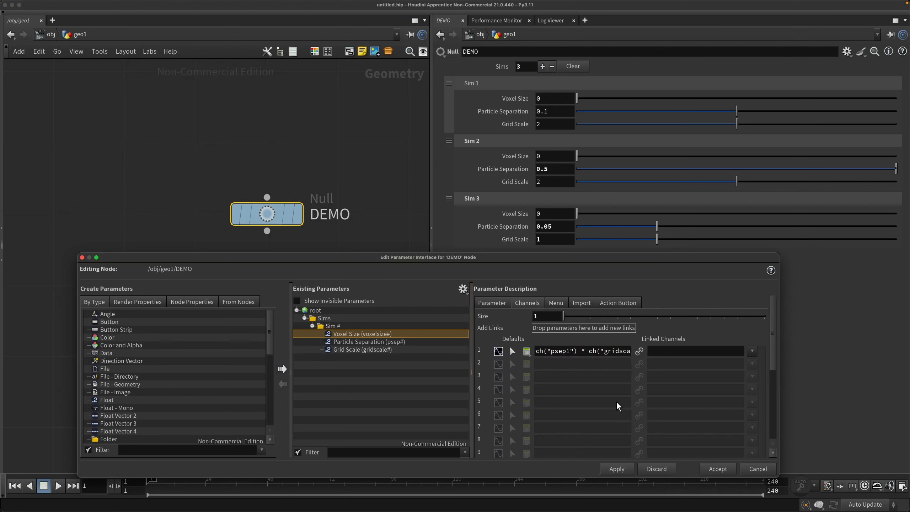
pyautogui.click(617, 470)
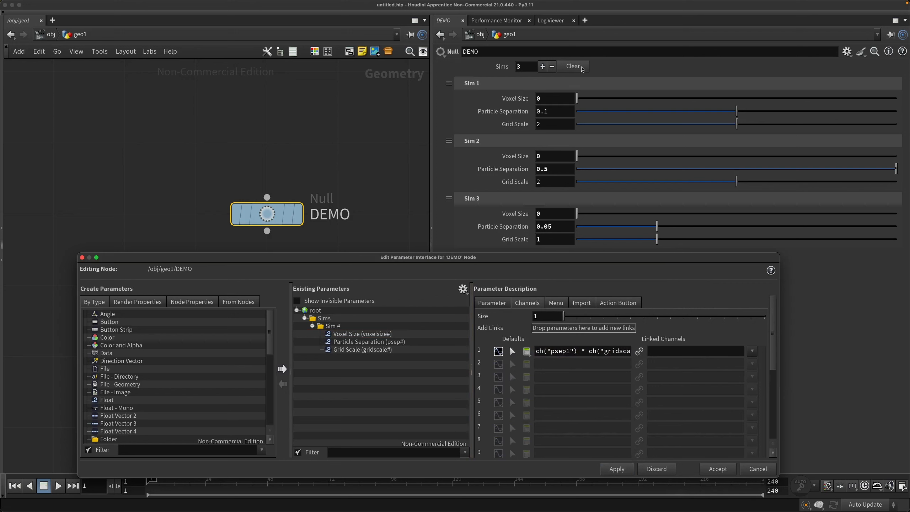
# Change Sim 1's Voxel Size to 1.6 and revert that parameter to its default.
pyautogui.rightClick(521, 101)
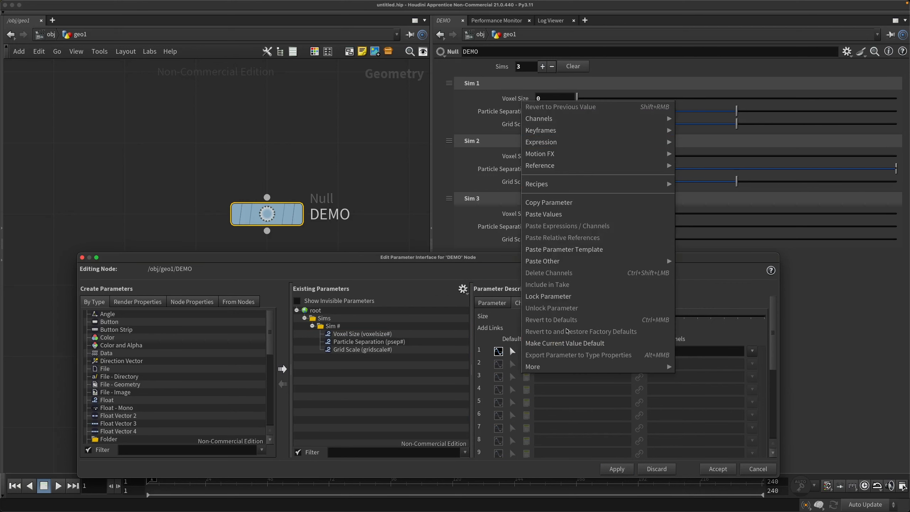
pyautogui.click(504, 238)
pyautogui.moveTo(612, 104); pyautogui.dragTo(627, 99)
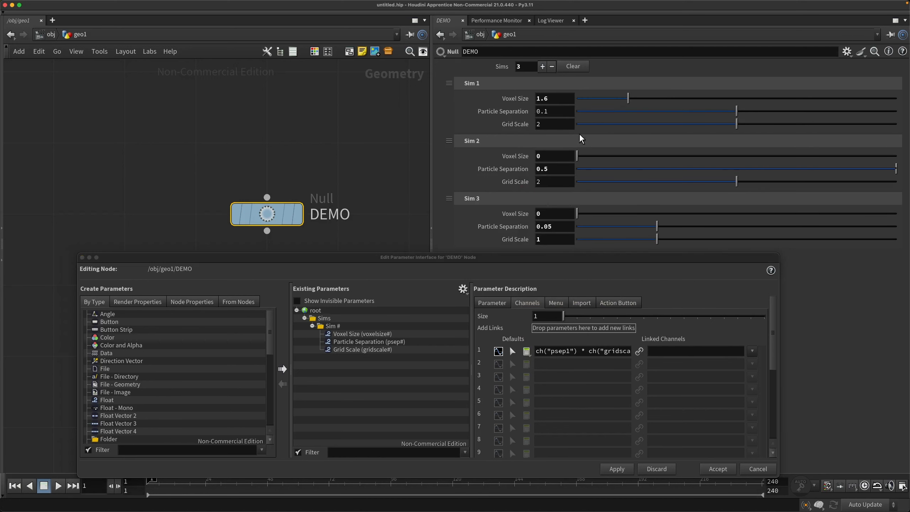
pyautogui.rightClick(558, 101)
pyautogui.click(619, 317)
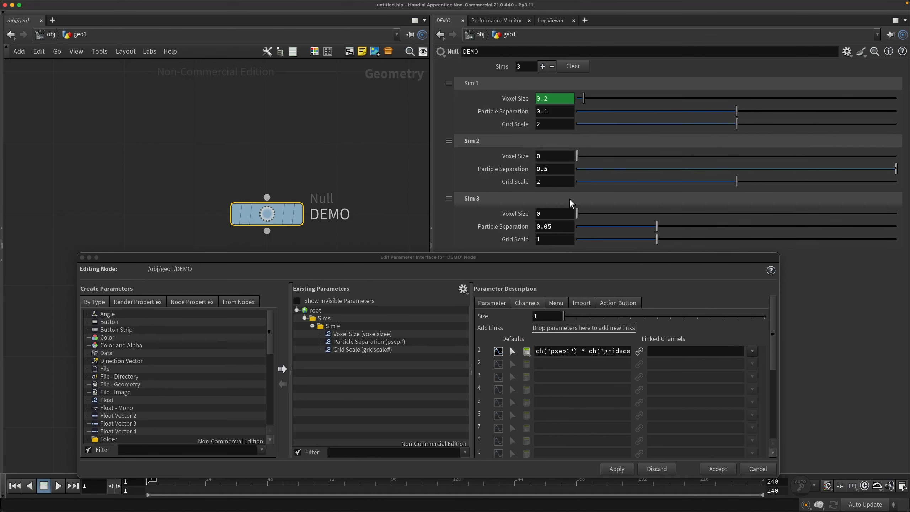
# Replace all existing sims with two new ones and show the expressions in their Voxel Size parameters.
pyautogui.click(571, 67)
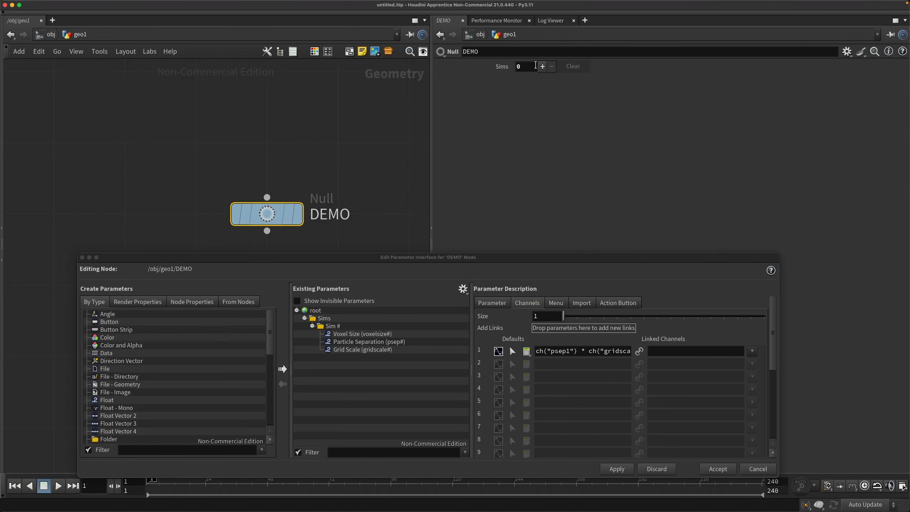
pyautogui.click(542, 66)
pyautogui.click(542, 67)
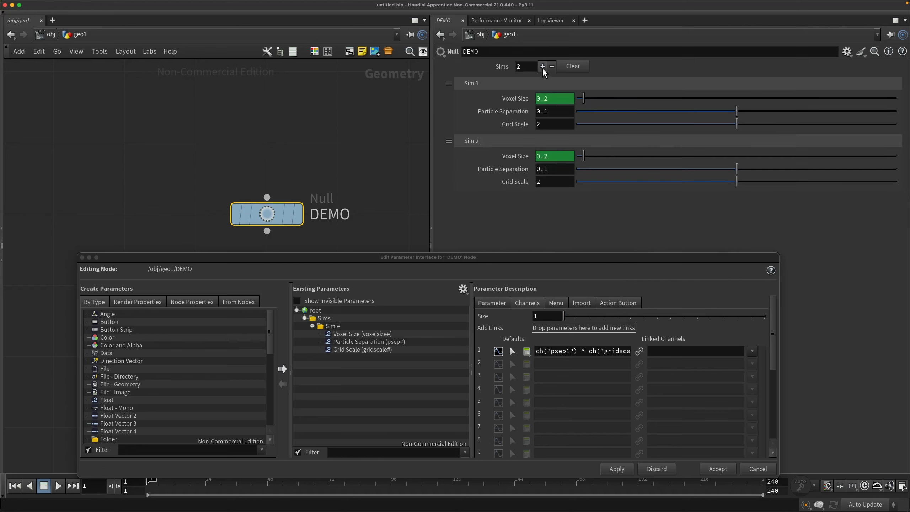
pyautogui.click(509, 157)
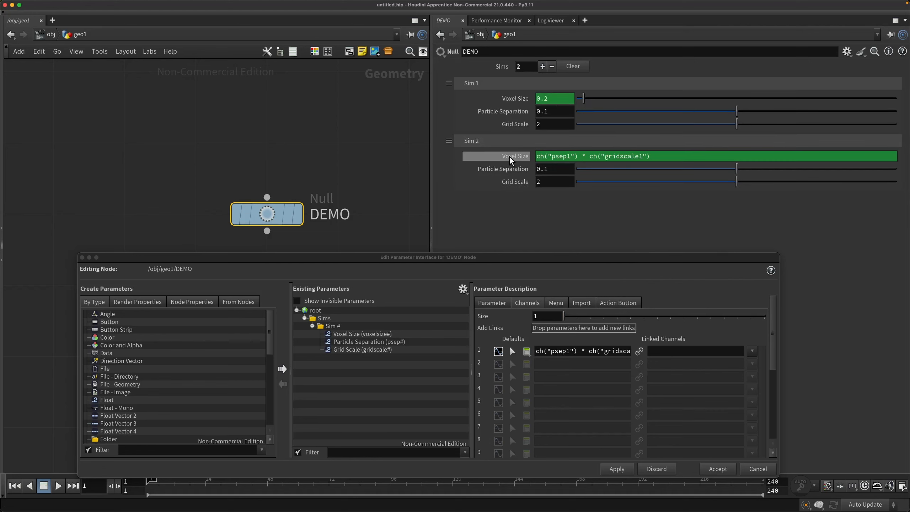
pyautogui.click(509, 99)
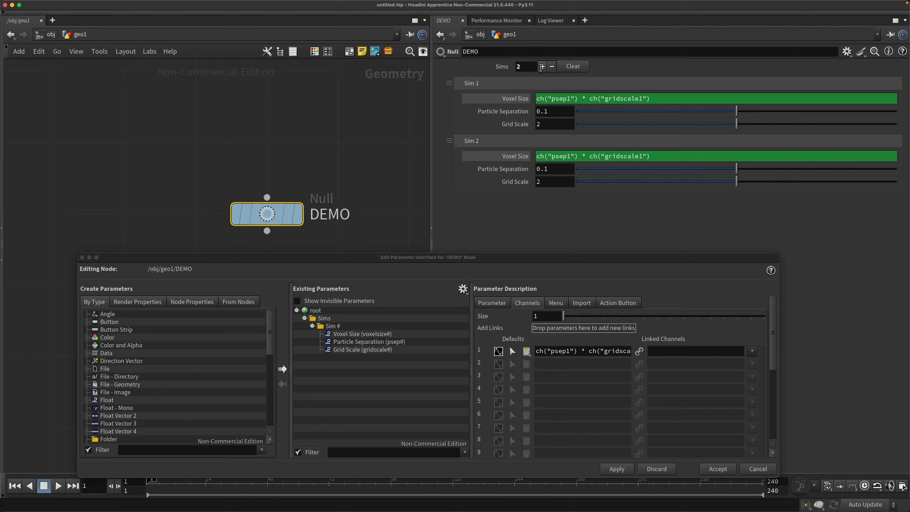
# Add a third sim and set Particle Separation/Grid Scale to about 0.0457/1.073 for Sim 1, 0.0563/1.519 for Sim 2 and 0.0379/1.893 for Sim 3.
pyautogui.click(542, 66)
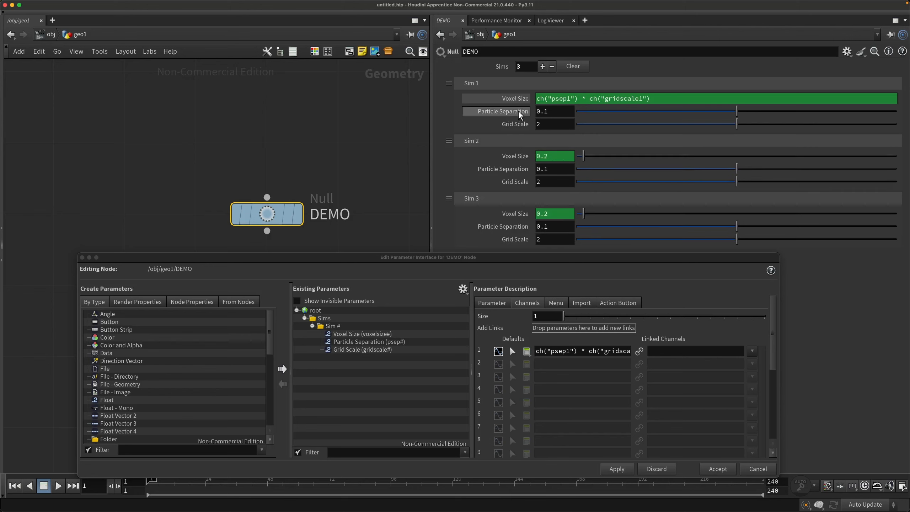
pyautogui.moveTo(666, 114)
pyautogui.mouseDown()
pyautogui.moveTo(654, 115)
pyautogui.moveTo(663, 124)
pyautogui.mouseUp()
pyautogui.click(637, 226)
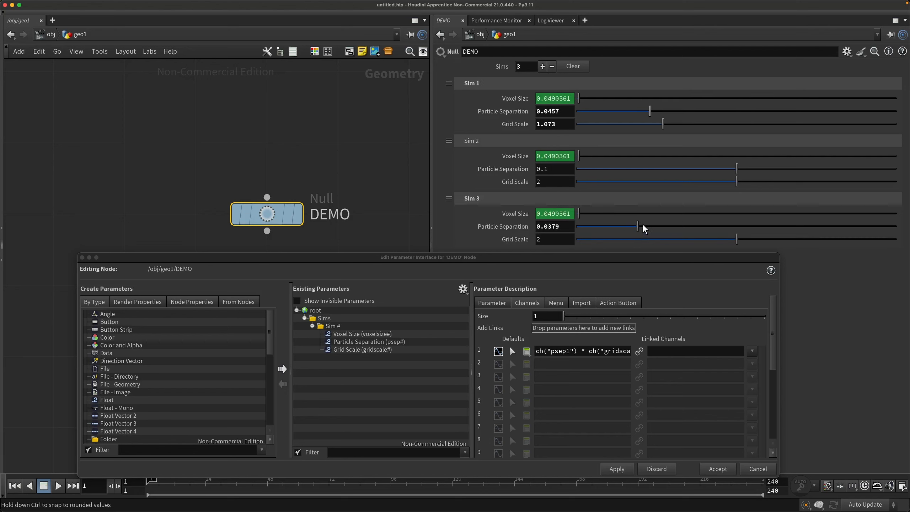
pyautogui.moveTo(690, 239); pyautogui.dragTo(727, 239)
pyautogui.moveTo(692, 182)
pyautogui.mouseDown()
pyautogui.moveTo(682, 182)
pyautogui.moveTo(698, 181)
pyautogui.mouseUp()
pyautogui.moveTo(736, 169); pyautogui.dragTo(666, 168)
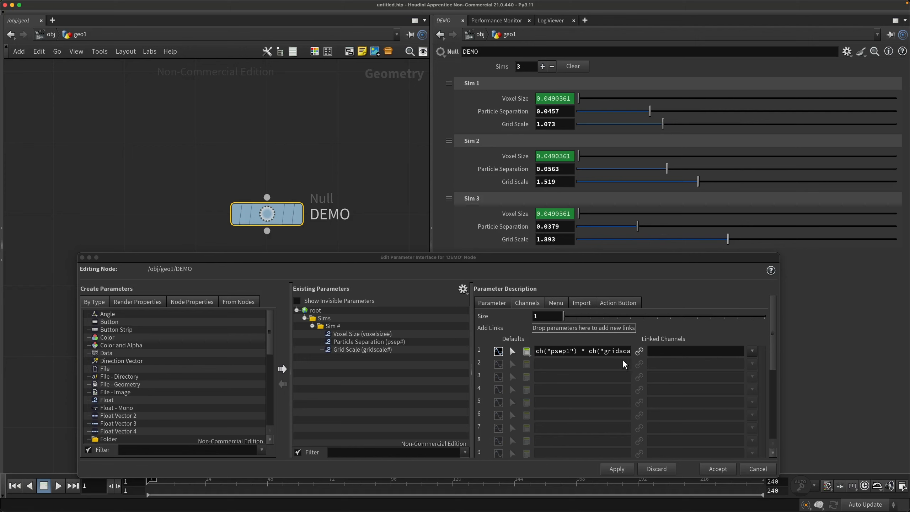
# Clear all sims and change the default Voxel Size expression to ch("psep#") * ch("gridscale#"), applying the interface change.
pyautogui.click(572, 66)
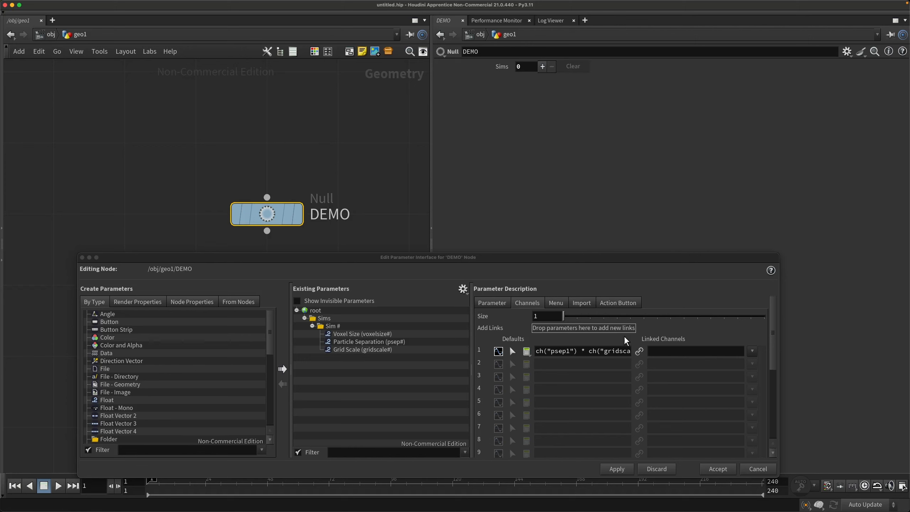
pyautogui.click(567, 350)
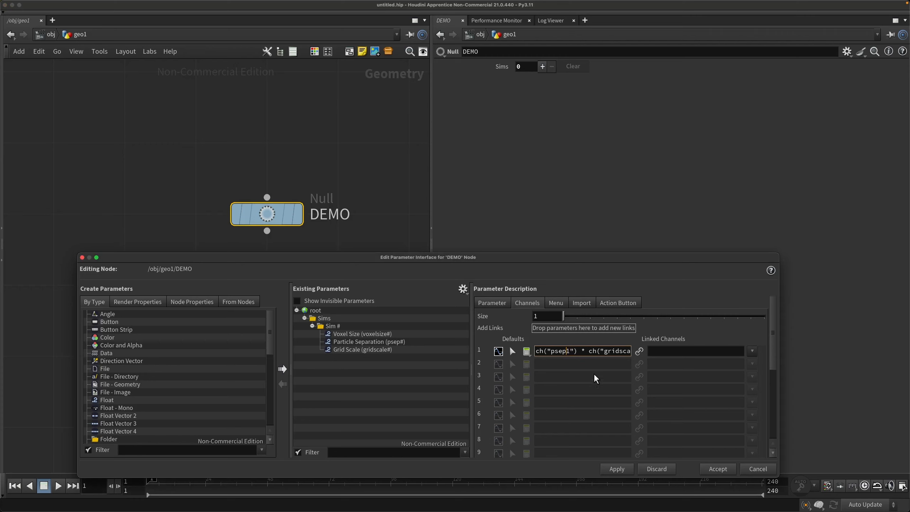
pyautogui.press('Delete')
pyautogui.write('#')
pyautogui.press('End')
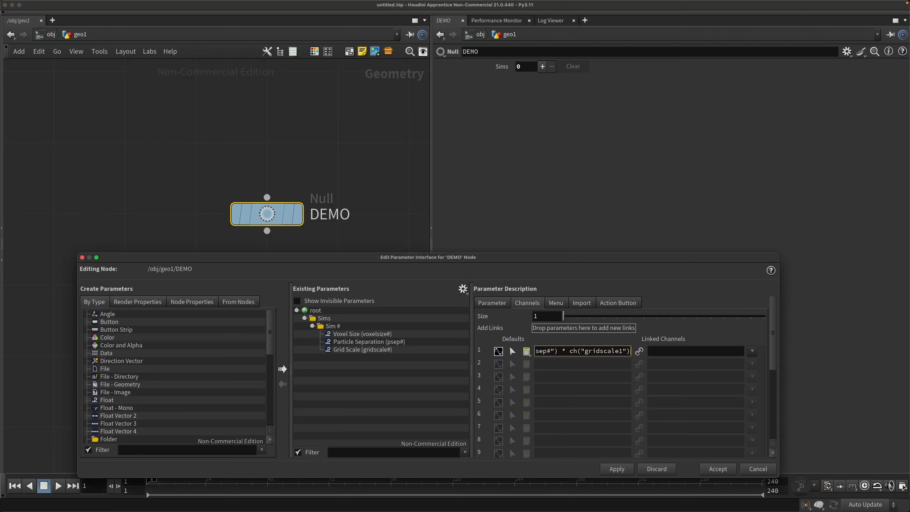
pyautogui.press('BackSpace')
pyautogui.write('#')
pyautogui.press('Return')
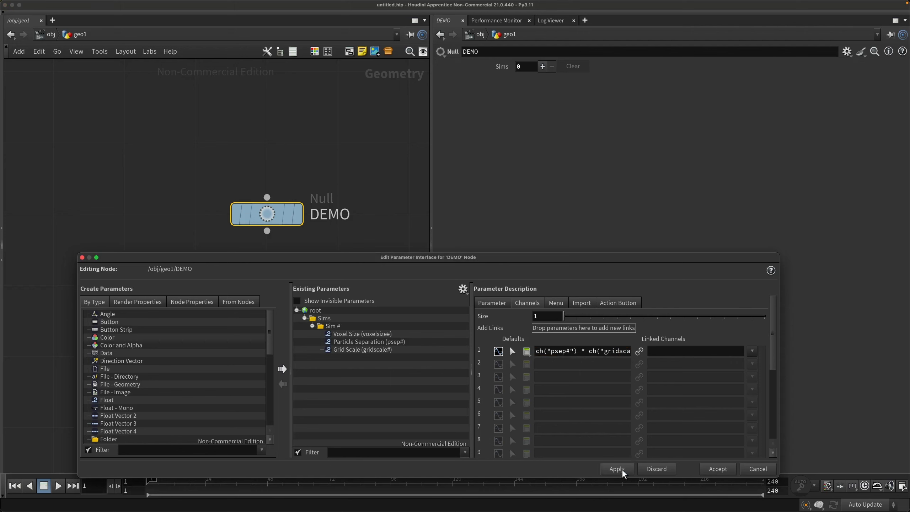
# Add three sims to the DEMO node and show the Voxel Size expression of each one.
pyautogui.click(543, 66)
pyautogui.click(543, 67)
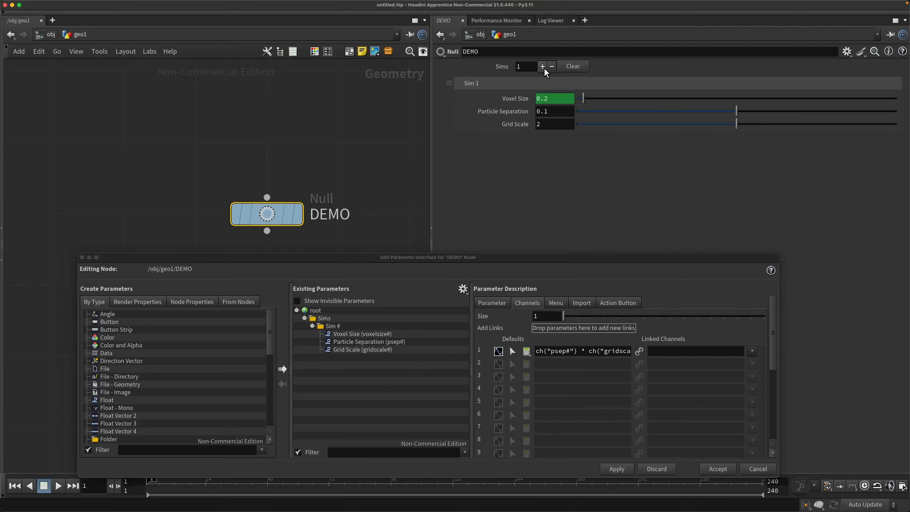
pyautogui.click(516, 99)
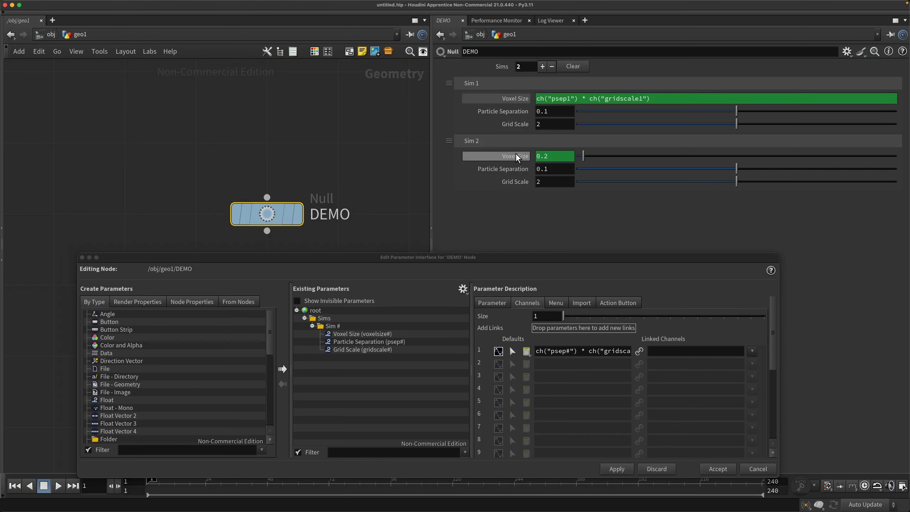
pyautogui.click(518, 157)
pyautogui.click(542, 66)
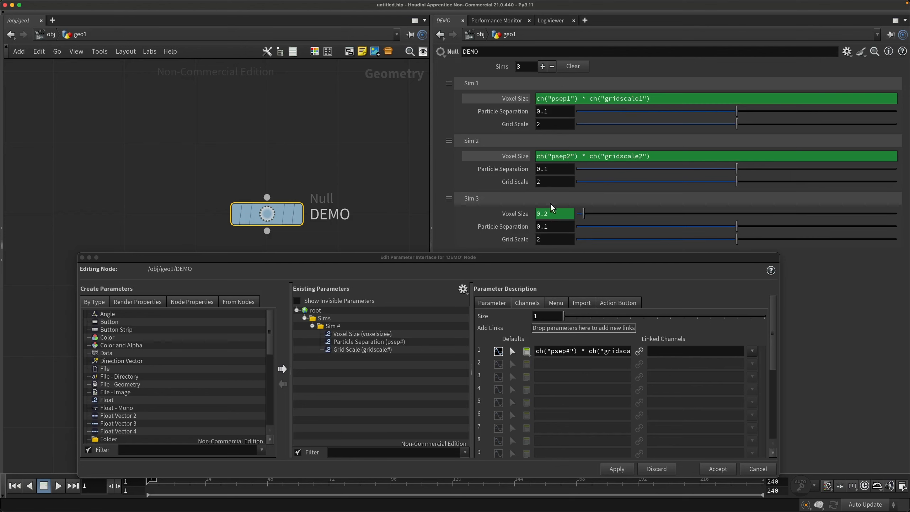
pyautogui.click(528, 214)
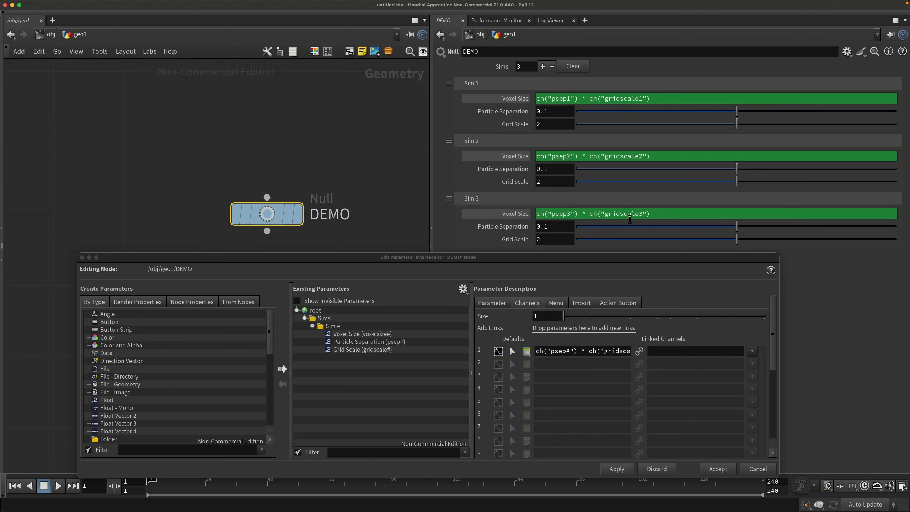
# Show the evaluated Voxel Sizes and set Particle Separation/Grid Scale to about 0.0748/0.962 for Sim 1, 0.0708/1.416 for Sim 2 and 0.1056/1.755 for Sim 3.
pyautogui.click(516, 99)
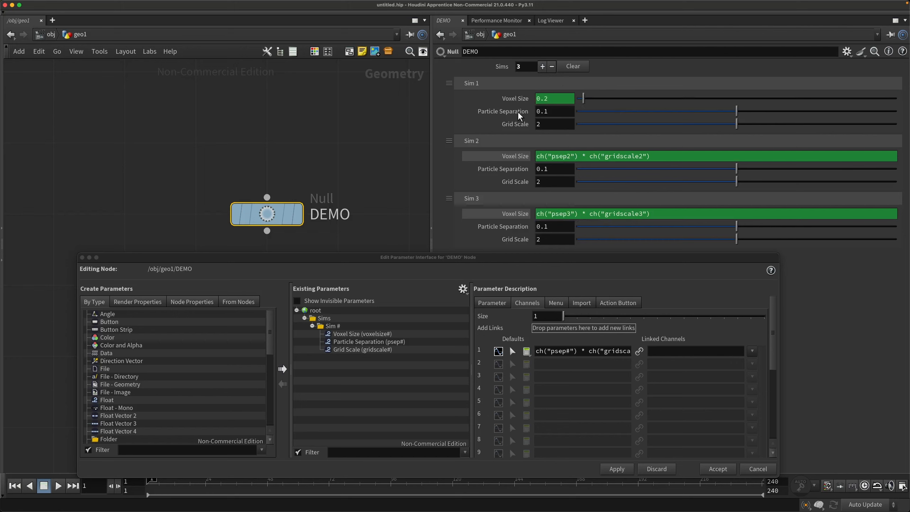
pyautogui.click(517, 156)
pyautogui.click(516, 214)
pyautogui.moveTo(681, 111); pyautogui.dragTo(735, 124)
pyautogui.moveTo(736, 169); pyautogui.dragTo(770, 181)
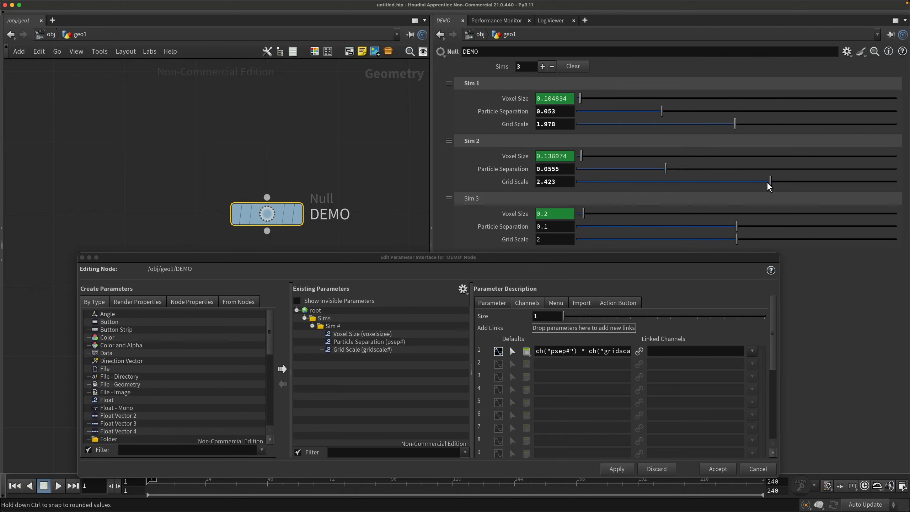
pyautogui.click(682, 227)
pyautogui.click(706, 239)
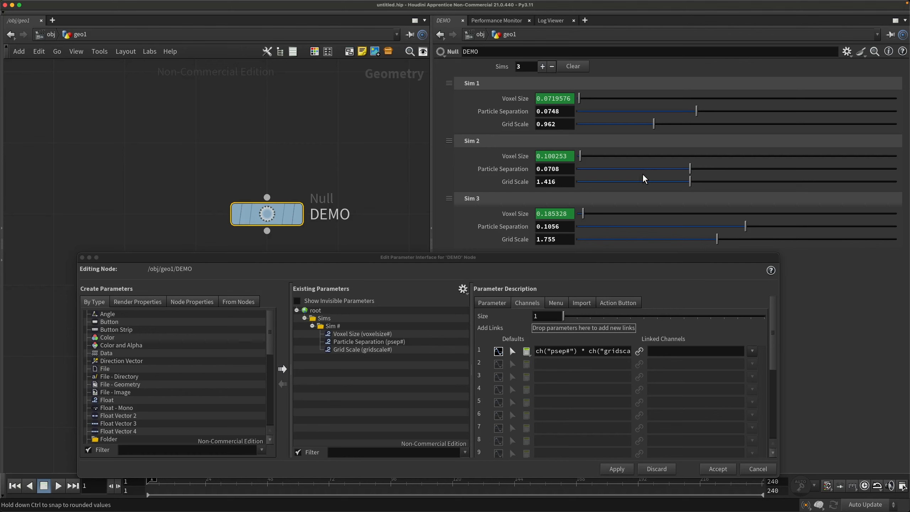
# Clear all sims on the DEMO node and add three new ones.
pyautogui.click(580, 67)
pyautogui.click(543, 67)
pyautogui.click(542, 67)
pyautogui.click(543, 67)
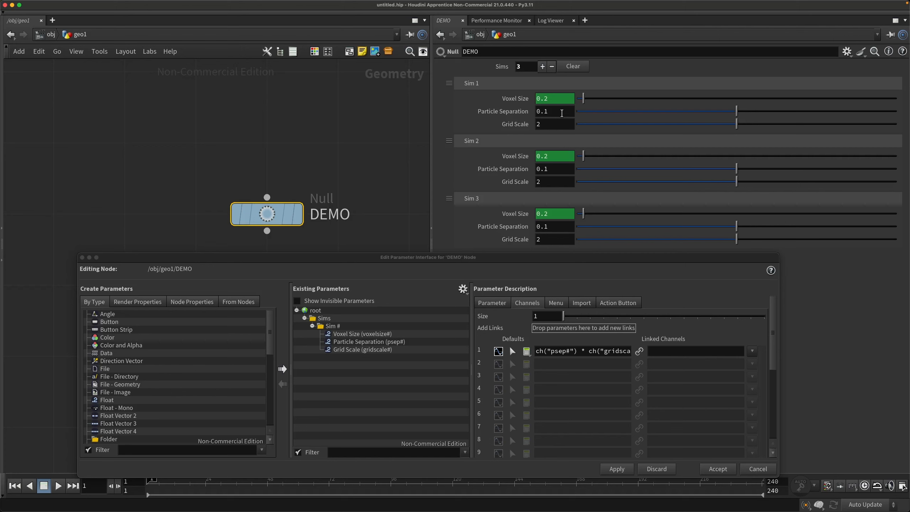
# Set Particle Separation to 1 for Sim 1, 2 for Sim 2 and 10 for Sim 3.
pyautogui.click(561, 113)
pyautogui.write('1')
pyautogui.press('Return')
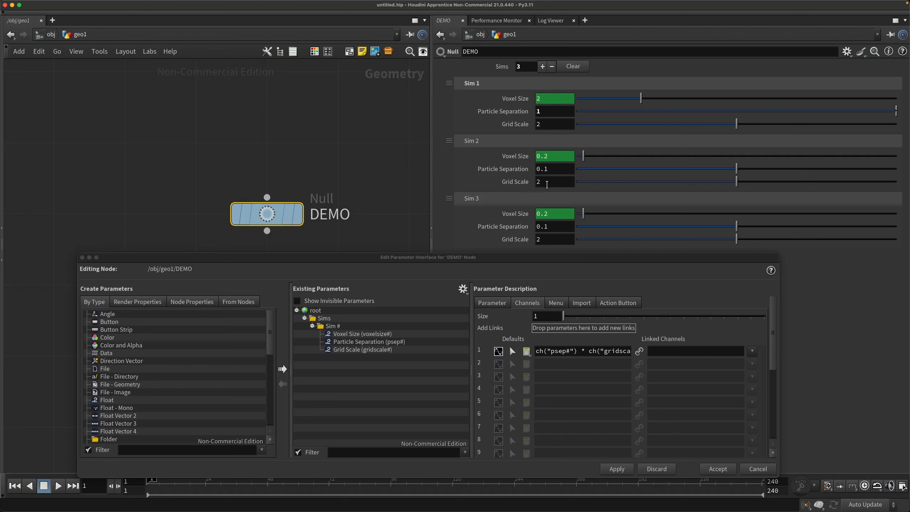
pyautogui.click(557, 169)
pyautogui.write('2')
pyautogui.press('Return')
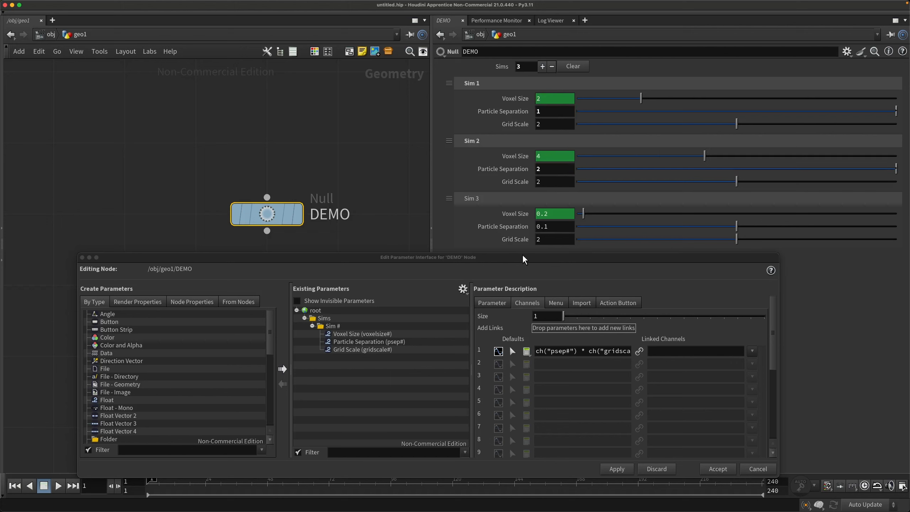
pyautogui.click(569, 229)
pyautogui.write('10')
pyautogui.press('Return')
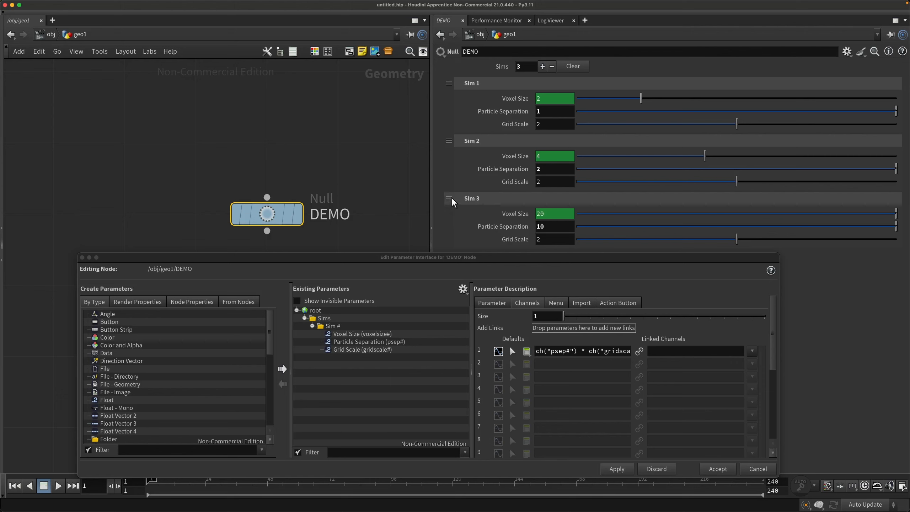
# Reorder the sims by moving Sim 3 to the first position and check the Voxel Size expression of the new first sim.
pyautogui.moveTo(450, 200); pyautogui.dragTo(452, 86)
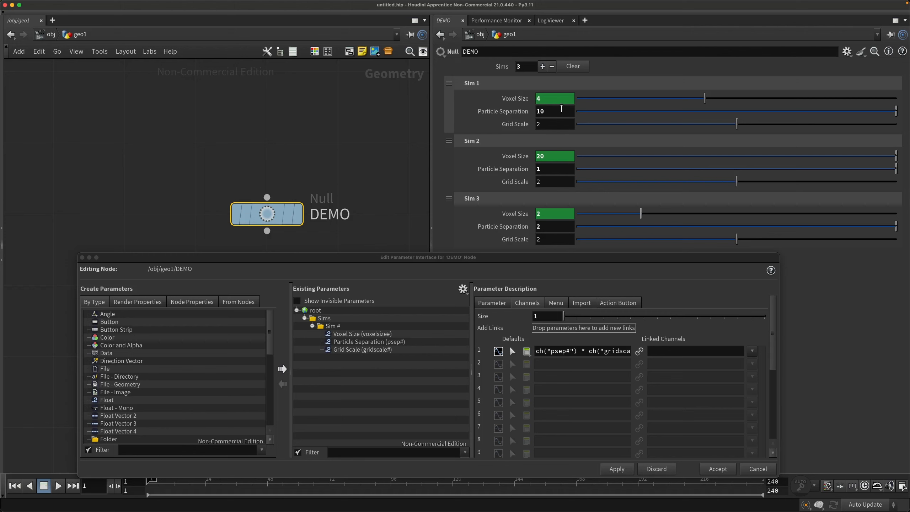
pyautogui.click(516, 101)
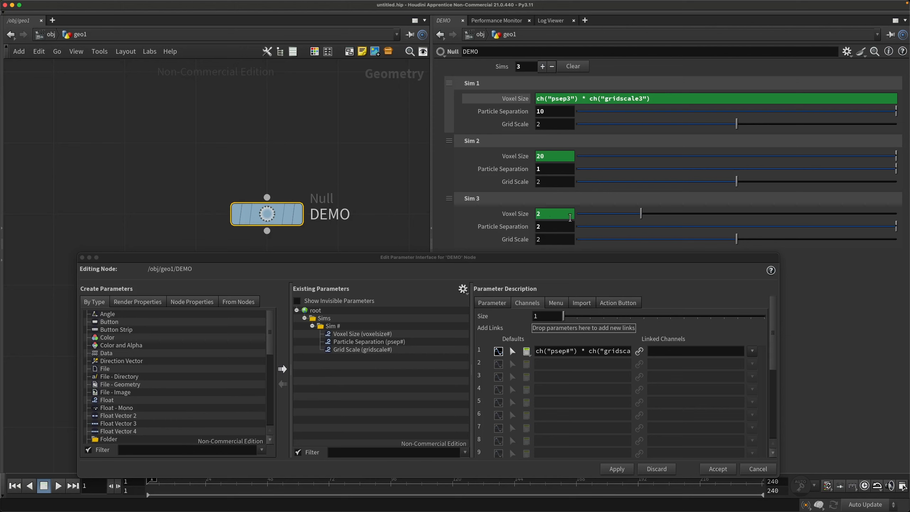
pyautogui.click(518, 99)
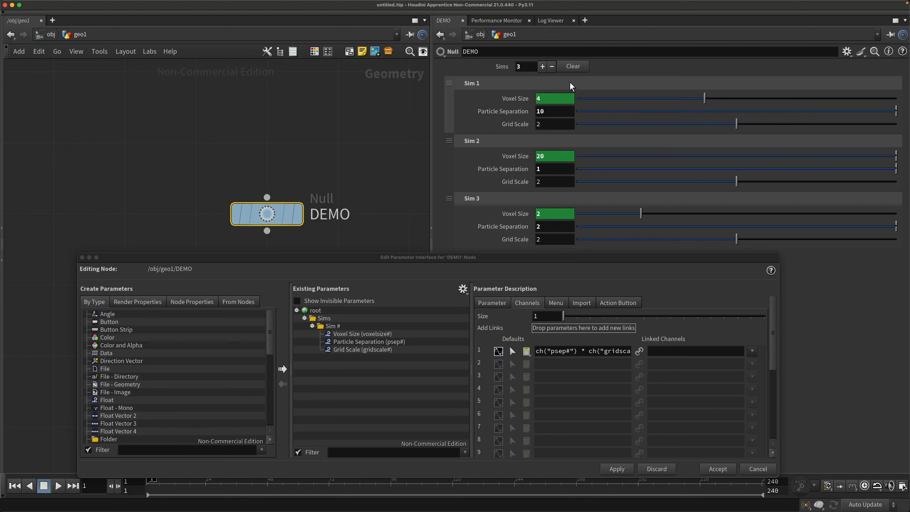
# Set Sim 1's Particle Separation to about 0.1452 and Grid Scale to about 1.853, and inspect the Voxel Size expressions of Sims 2 and 3.
pyautogui.moveTo(733, 109); pyautogui.dragTo(809, 113)
pyautogui.moveTo(692, 124); pyautogui.dragTo(725, 124)
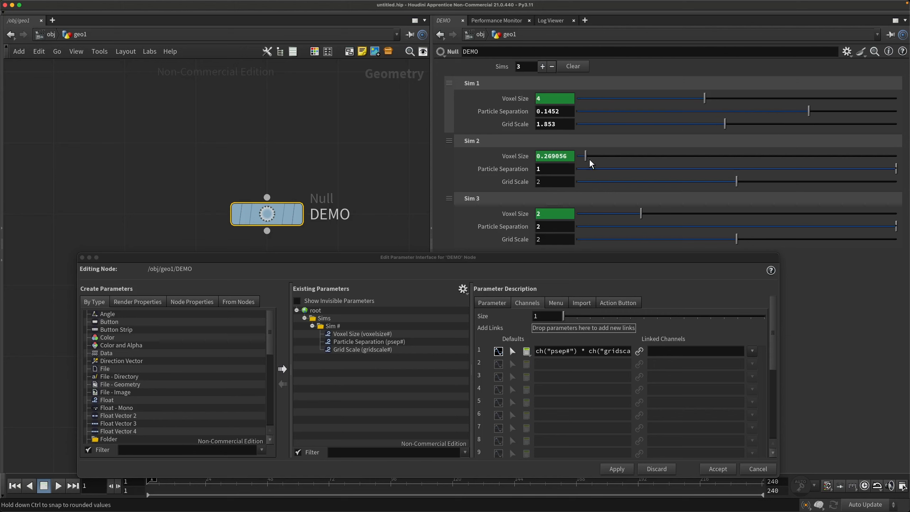
pyautogui.click(526, 160)
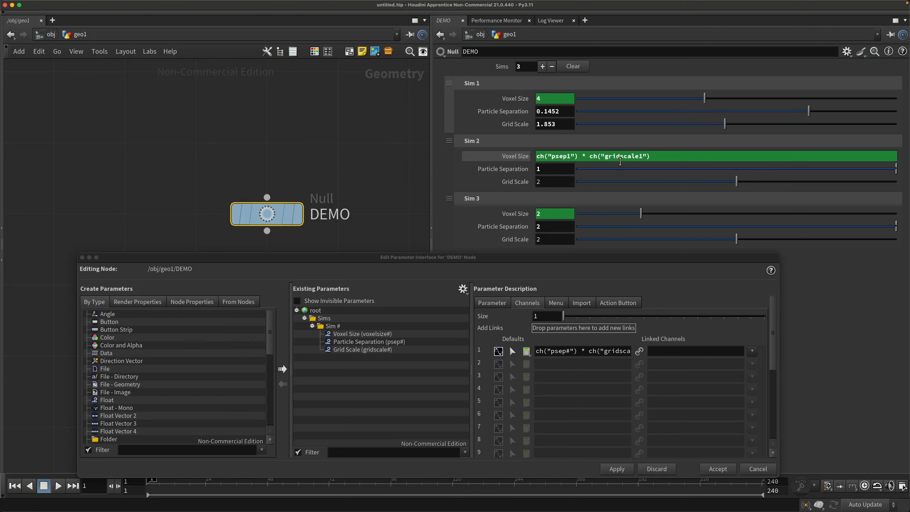
pyautogui.click(515, 214)
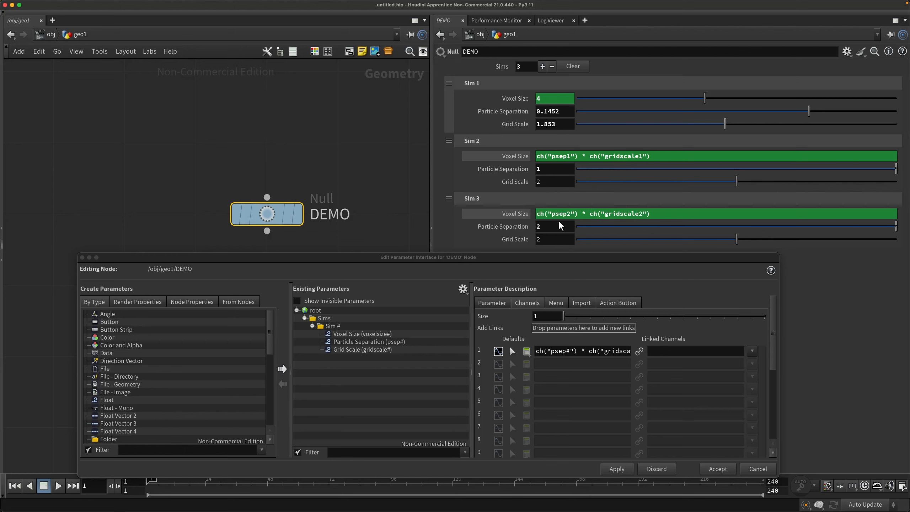
pyautogui.click(516, 213)
pyautogui.click(517, 157)
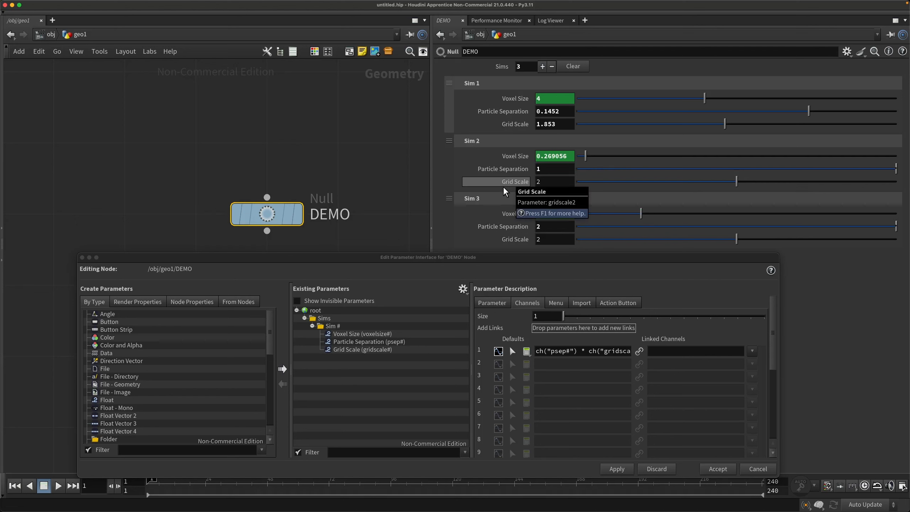
# Revert the Voxel Size parameters of Sim 3, Sim 2 and Sim 1 to their defaults.
pyautogui.rightClick(516, 214)
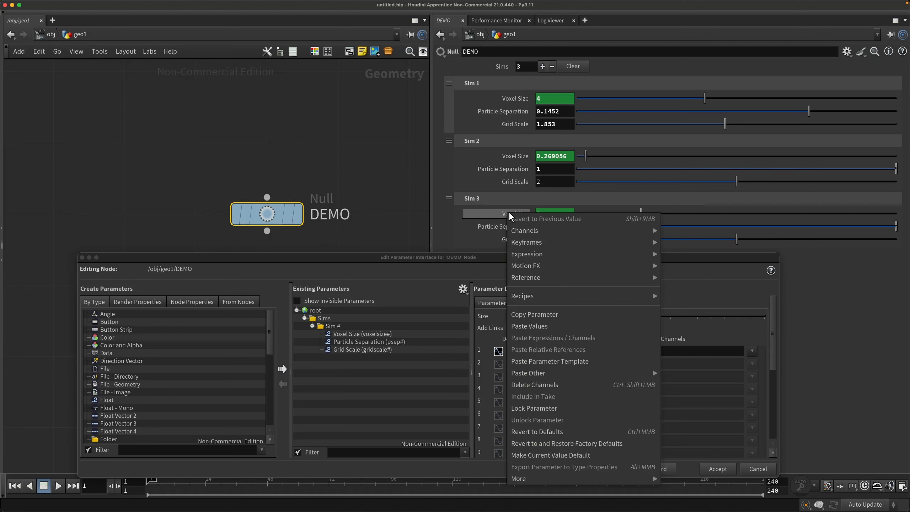
pyautogui.click(575, 432)
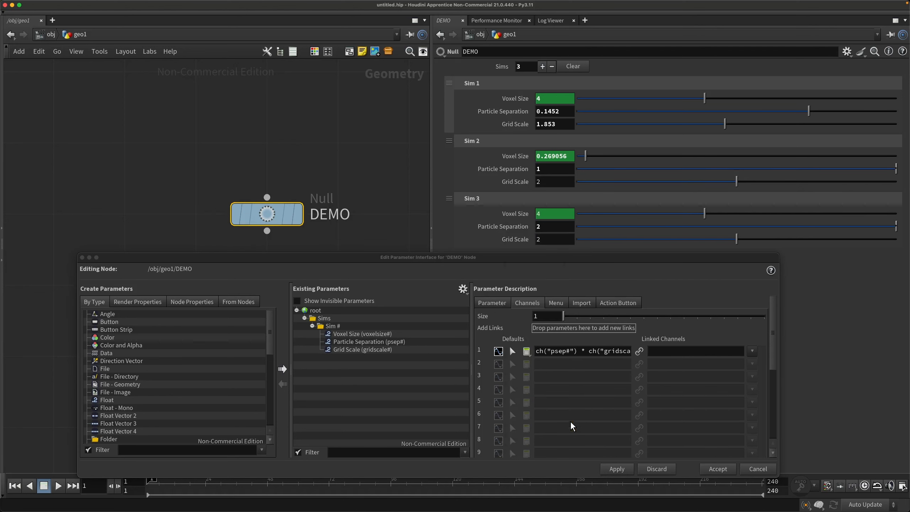
pyautogui.rightClick(510, 153)
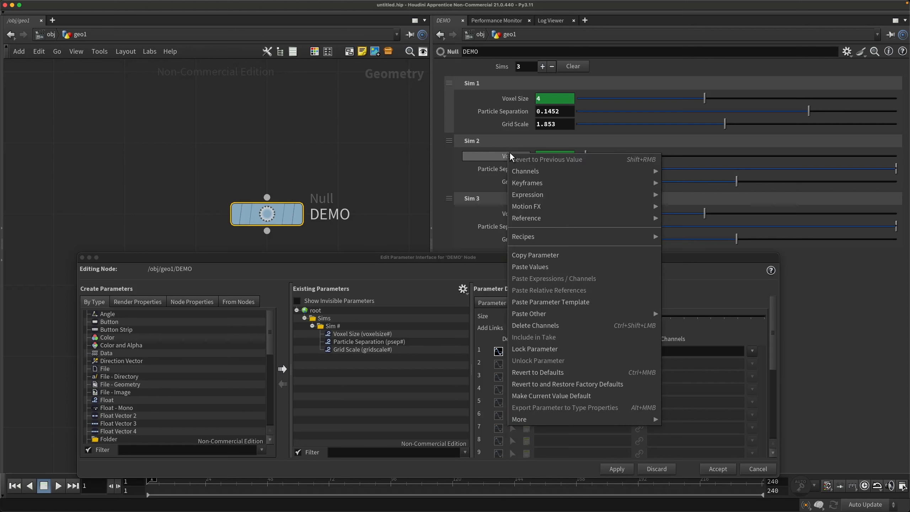
pyautogui.click(554, 375)
pyautogui.rightClick(509, 97)
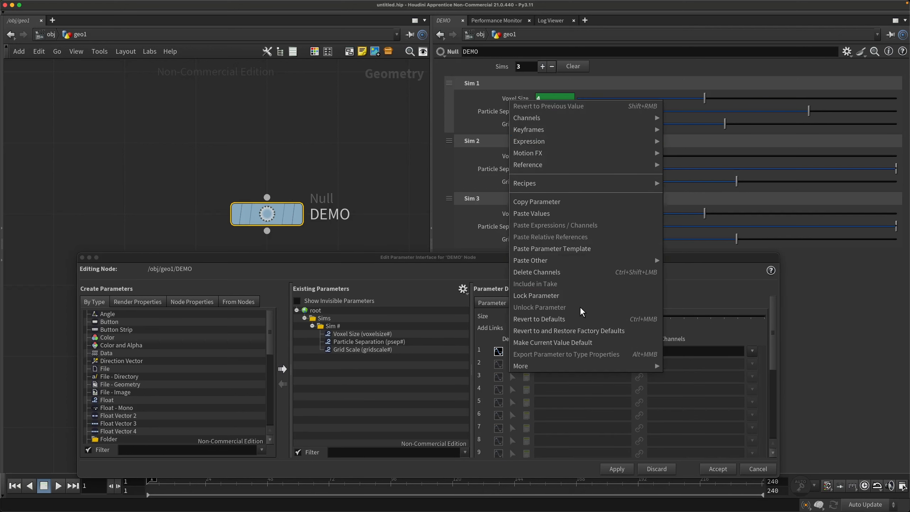
pyautogui.click(582, 319)
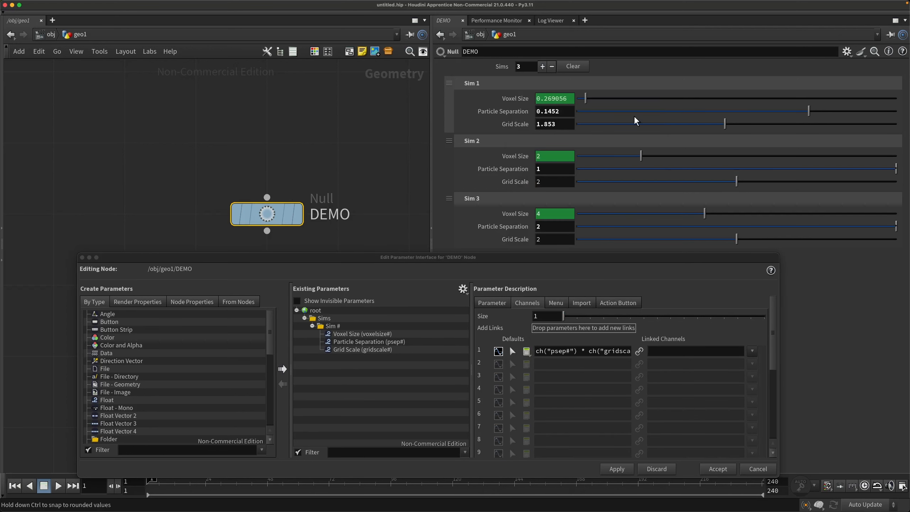
# Set Sim 1's Particle Separation to 10 and its Grid Scale to 2.
pyautogui.click(560, 111)
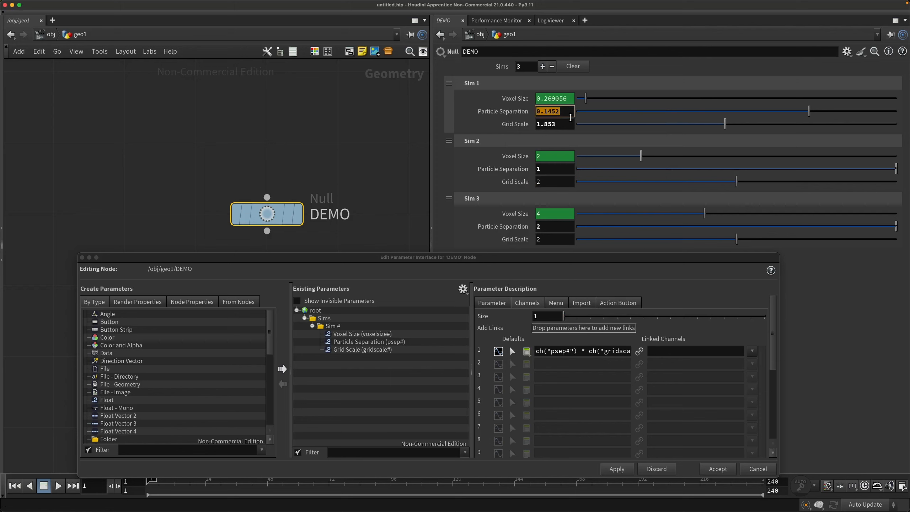
pyautogui.write('10')
pyautogui.press('Return')
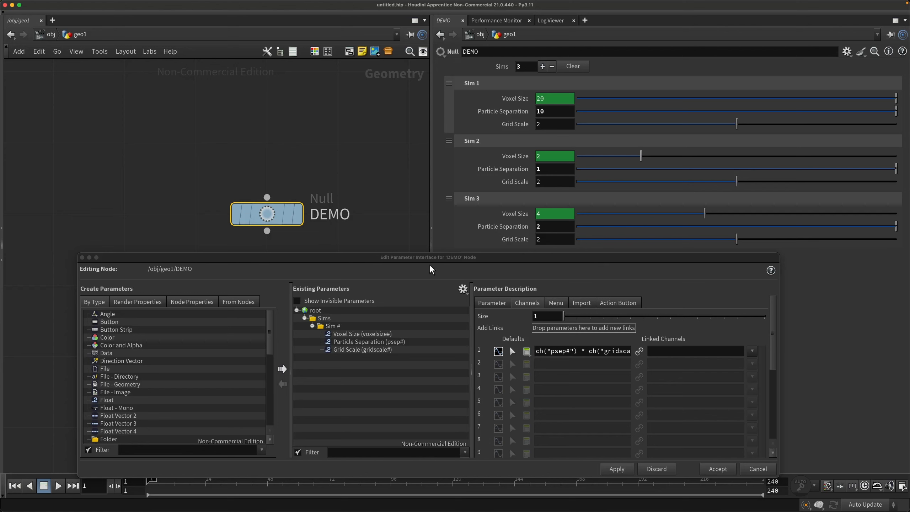
# Add a String parameter named coolparameter# below Grid Scale in the Sim # block and apply the interface change.
pyautogui.scroll(-7, 210, 421)
pyautogui.scroll(-3, 210, 421)
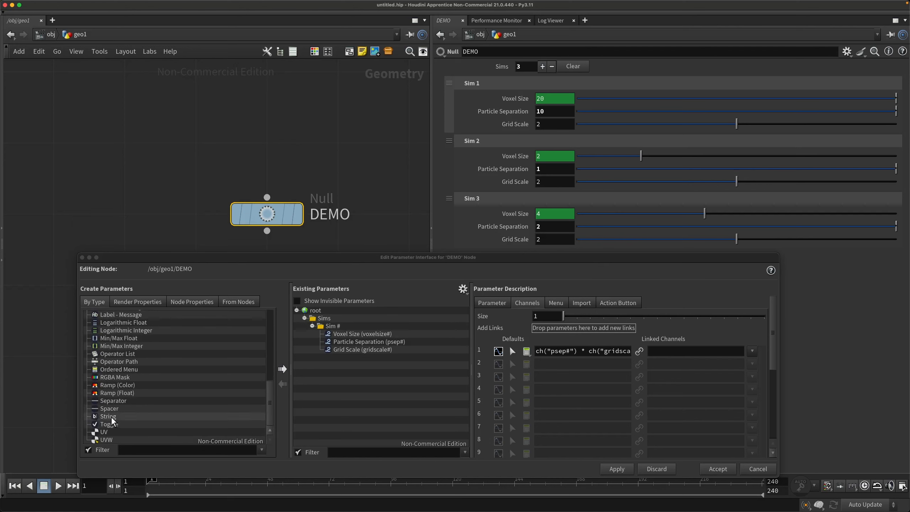
pyautogui.moveTo(108, 417); pyautogui.dragTo(360, 354)
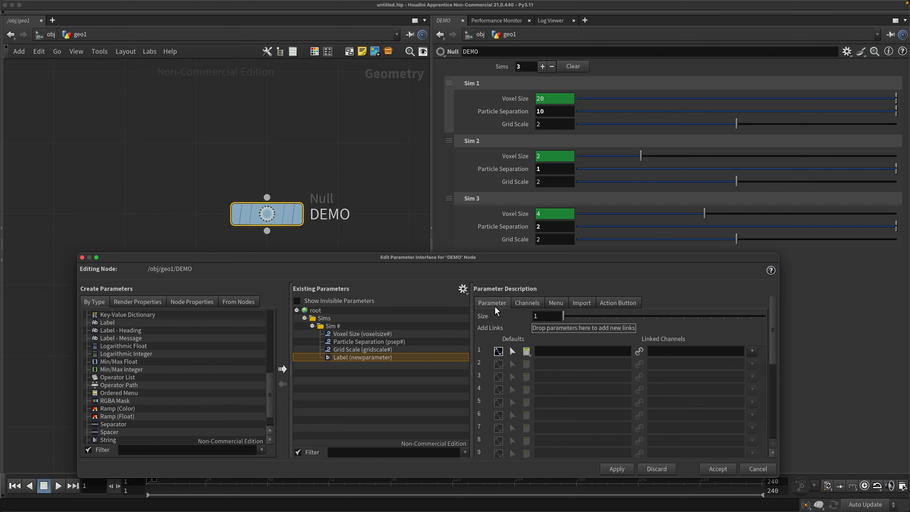
pyautogui.doubleClick(555, 316)
pyautogui.write('coolparameter')
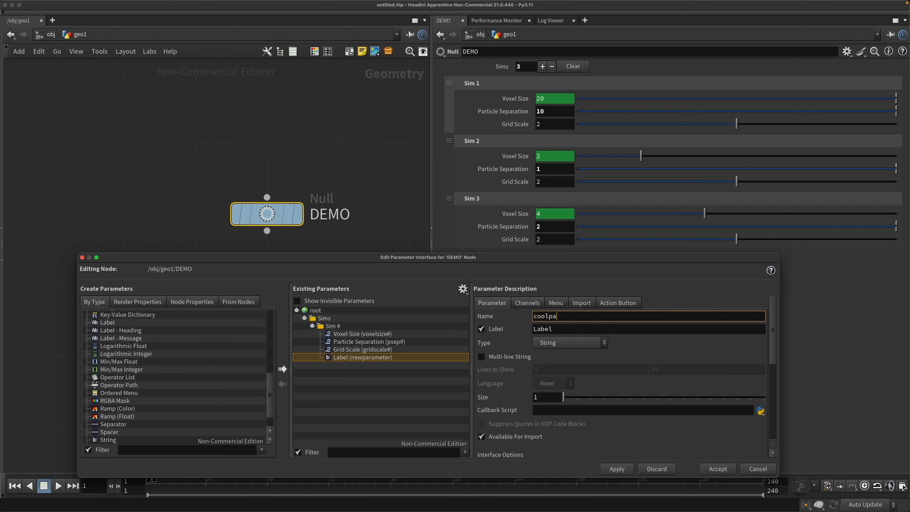
pyautogui.press('Return')
pyautogui.write('#')
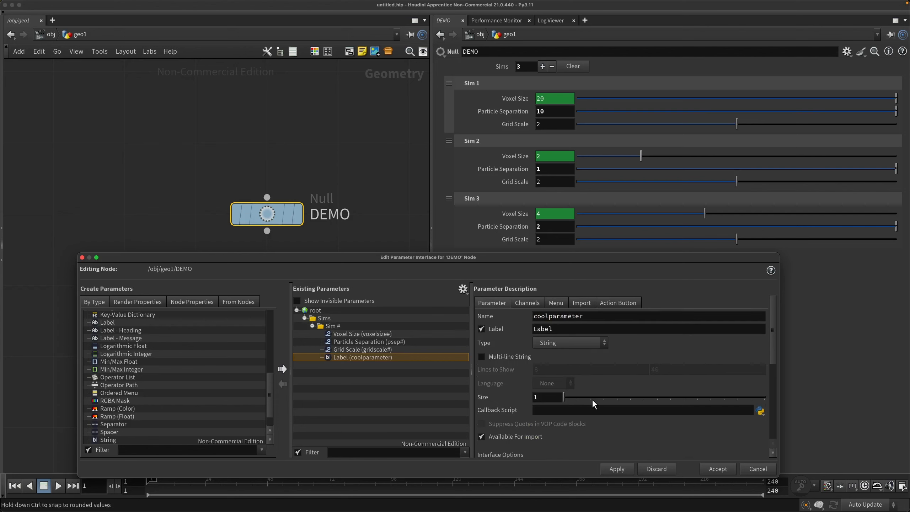
pyautogui.click(618, 466)
# Enter $CH in the Label parameters of Sim 1 and Sim 2 and show their evaluated values.
pyautogui.click(559, 138)
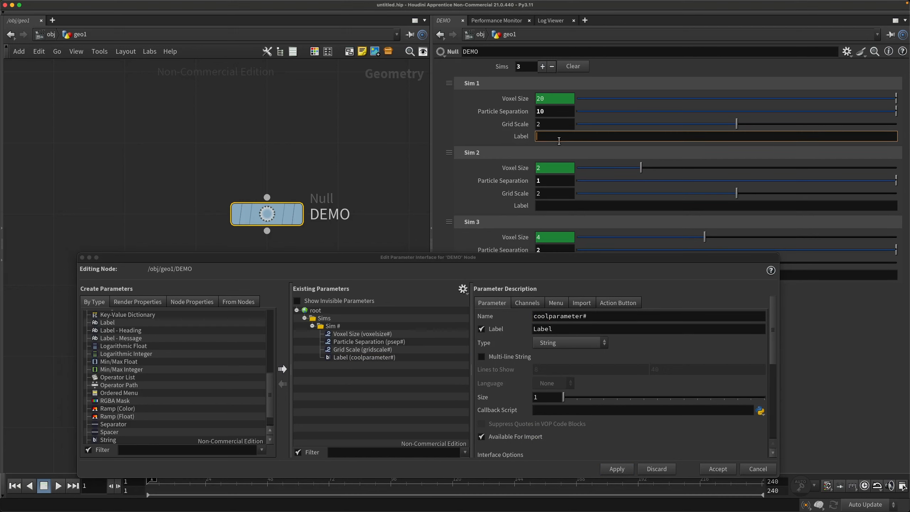
pyautogui.write('$CH')
pyautogui.press('Return')
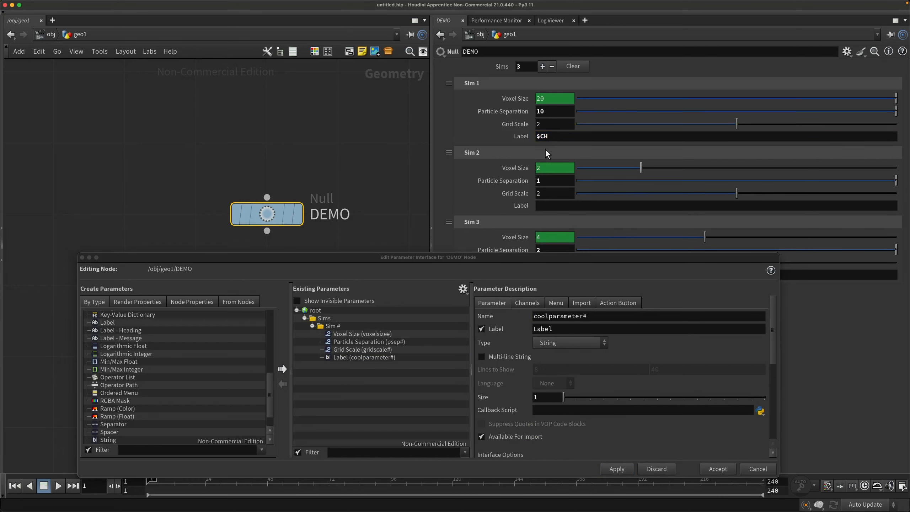
pyautogui.click(520, 135)
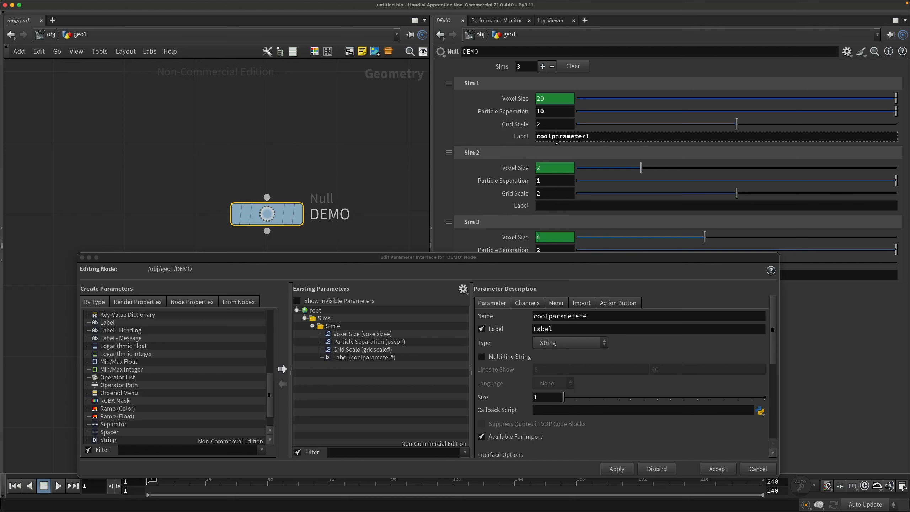
pyautogui.click(558, 205)
pyautogui.write('$CH')
pyautogui.press('Return')
pyautogui.click(523, 204)
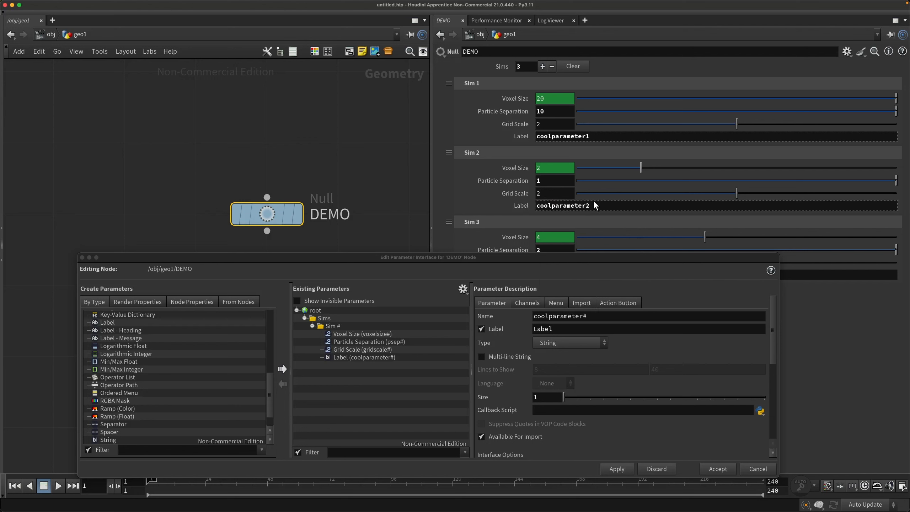
# Switch the Label parameters of Sim 2 and Sim 1 back from evaluated values to their raw $CH text.
pyautogui.click(587, 137)
pyautogui.press('BackSpace')
pyautogui.click(520, 206)
pyautogui.click(527, 138)
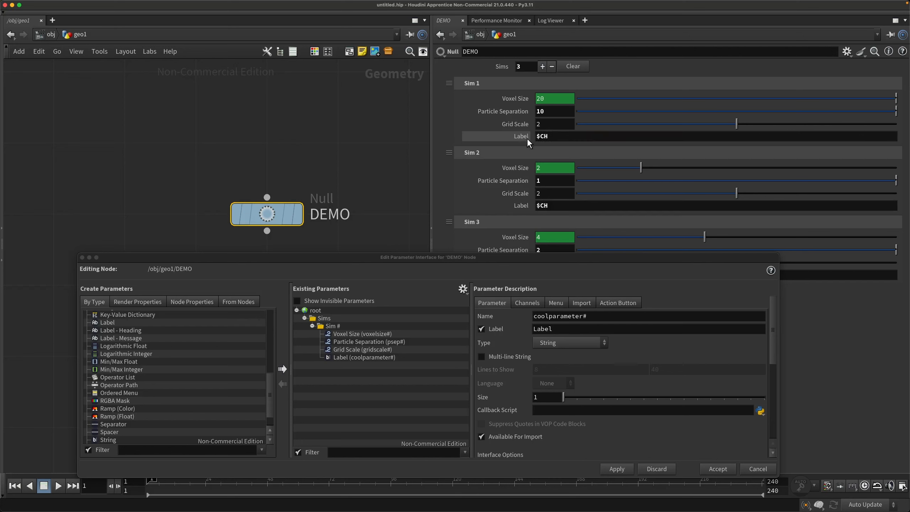
# Change Sim 1's Label to `opdigits($CH)` in backticks, check its evaluated value and return to the raw expression.
pyautogui.click(561, 139)
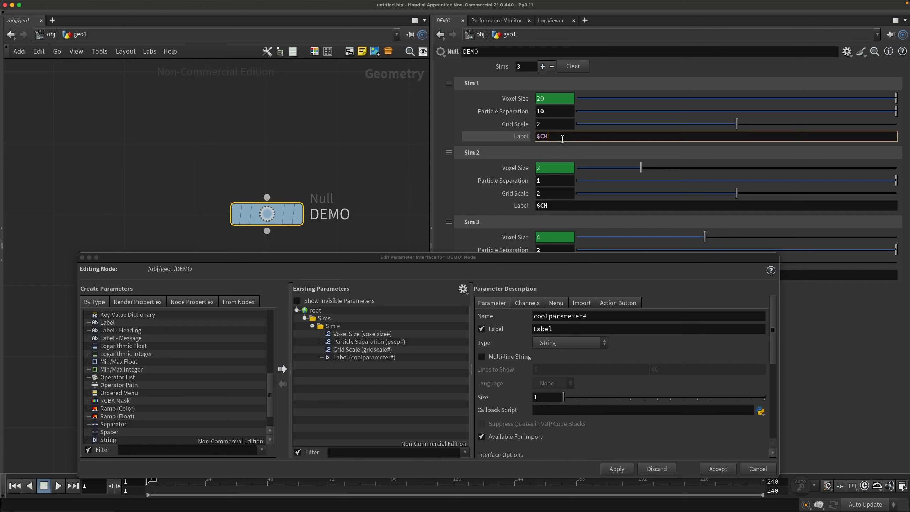
pyautogui.write('`op')
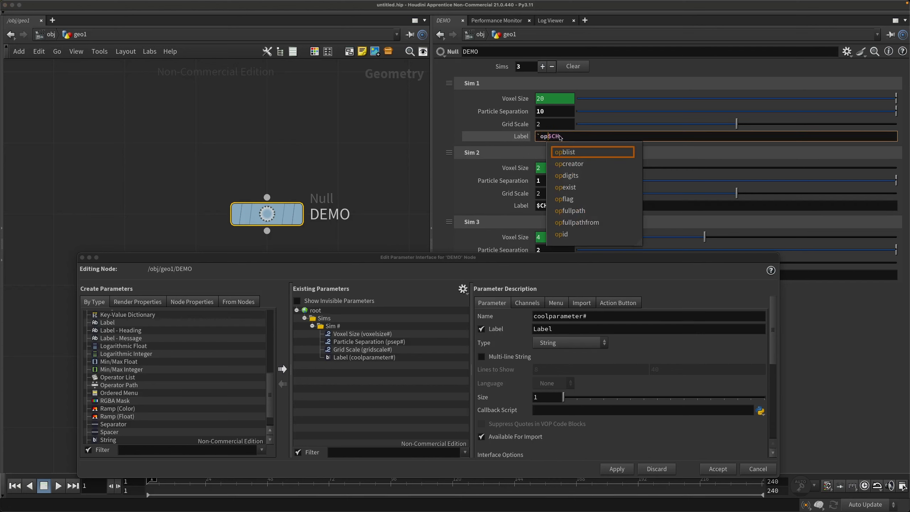
pyautogui.write('di')
pyautogui.press('Return')
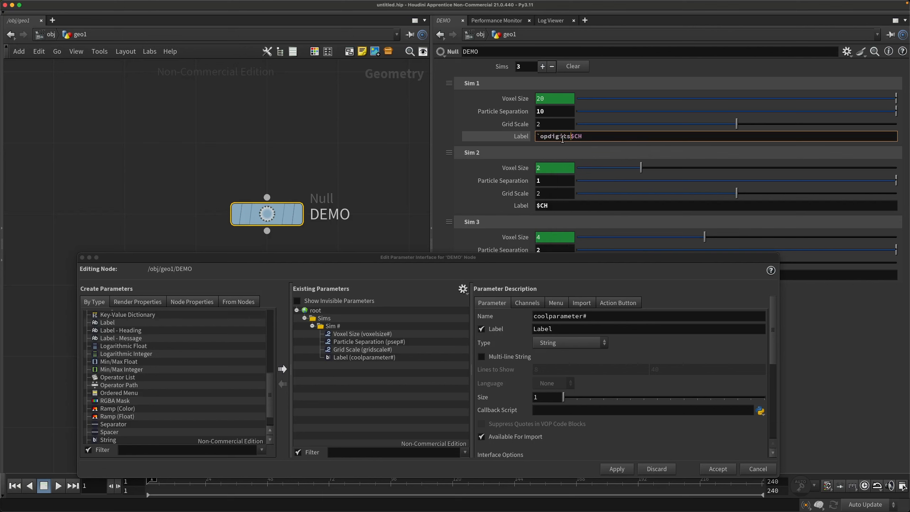
pyautogui.press('BackSpace')
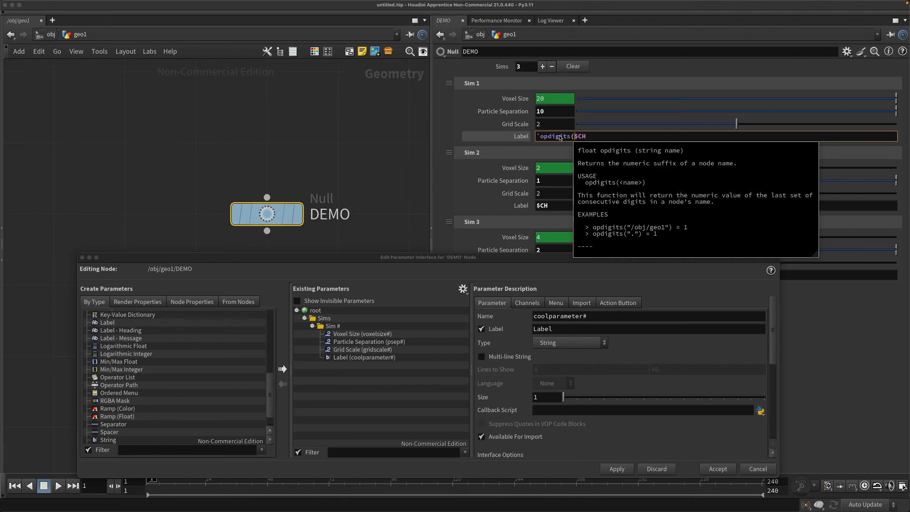
pyautogui.press('End')
pyautogui.write(')')
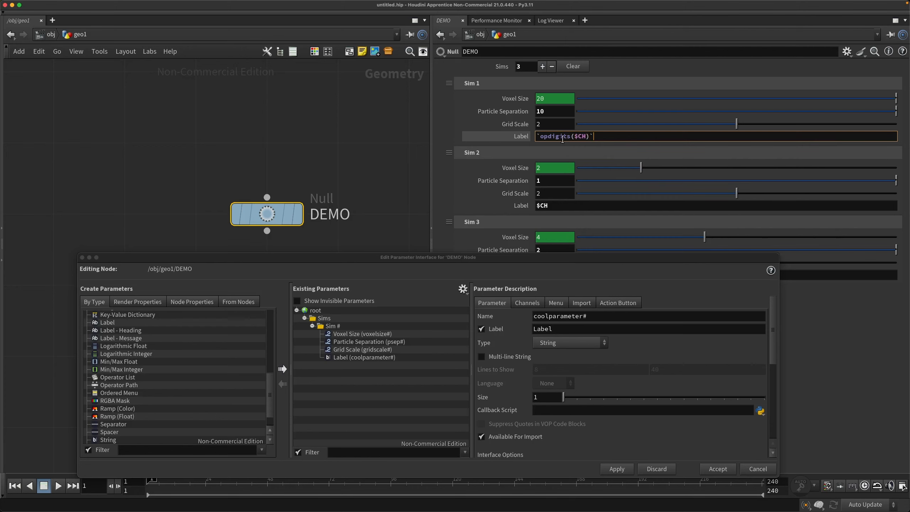
pyautogui.click(524, 136)
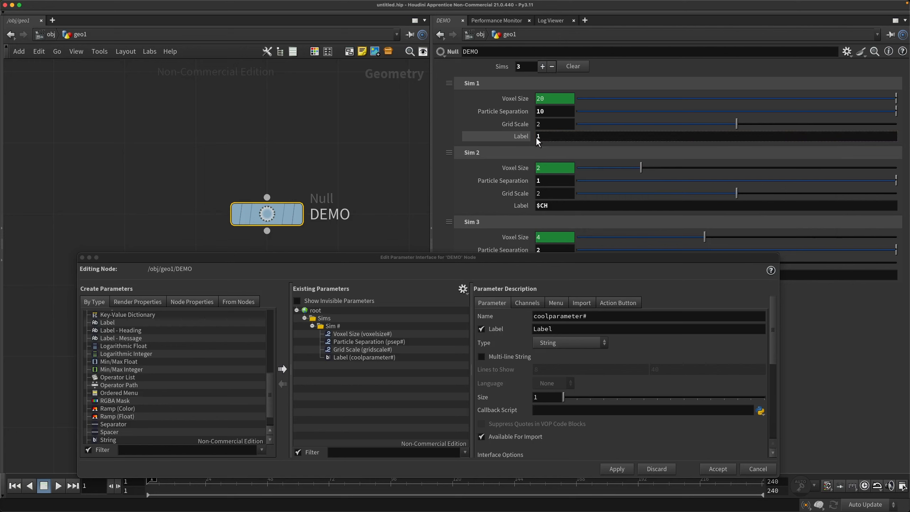
pyautogui.click(523, 137)
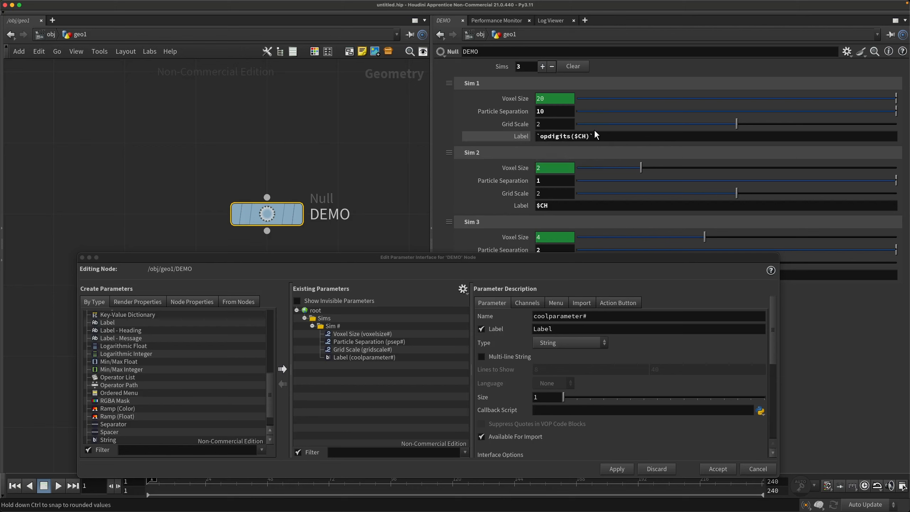
# Copy Sim 1's Label expression into Sim 2's Label and compare the evaluated values of both labels.
pyautogui.click(600, 136)
pyautogui.press('super+a')
pyautogui.press('super+c')
pyautogui.click(577, 204)
pyautogui.press('super+a')
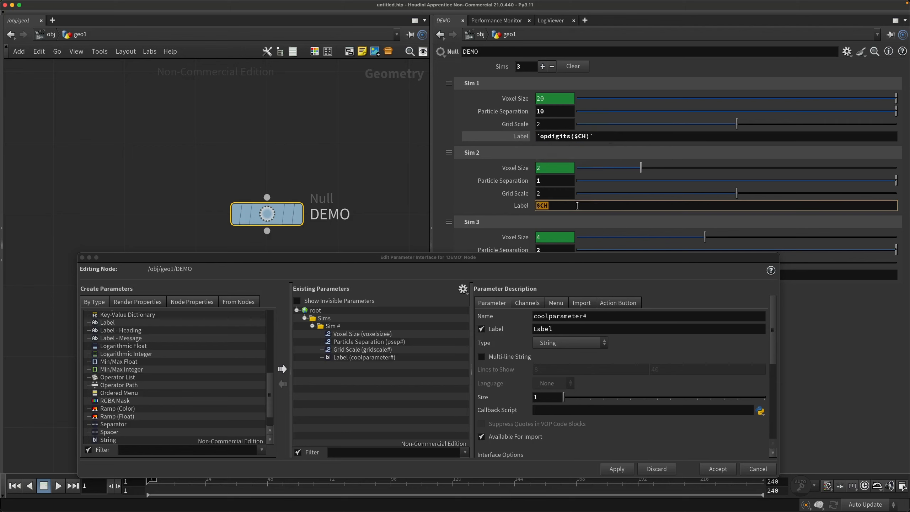
pyautogui.press('super+v')
pyautogui.press('Return')
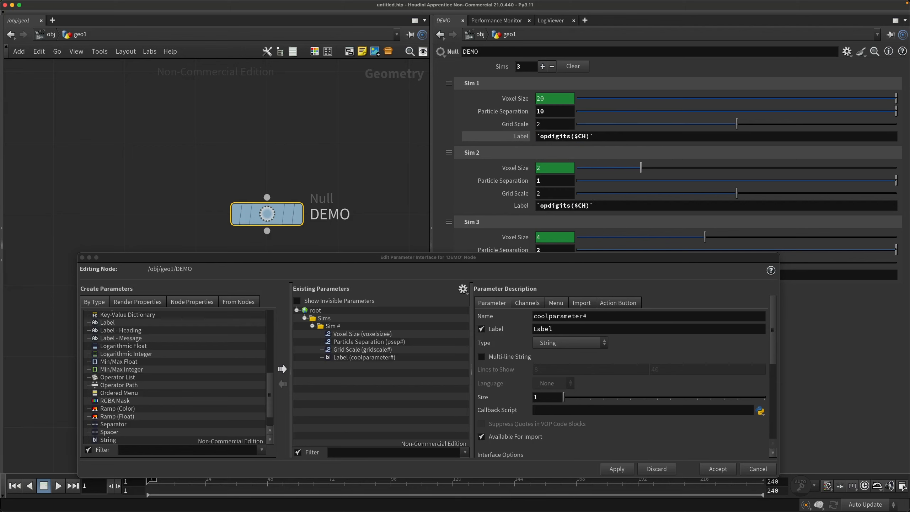
pyautogui.click(519, 206)
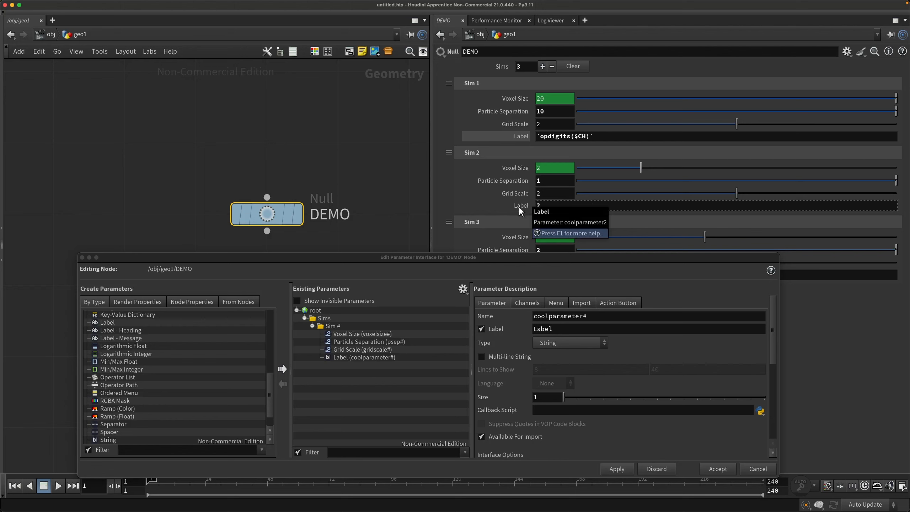
pyautogui.click(519, 206)
pyautogui.click(520, 137)
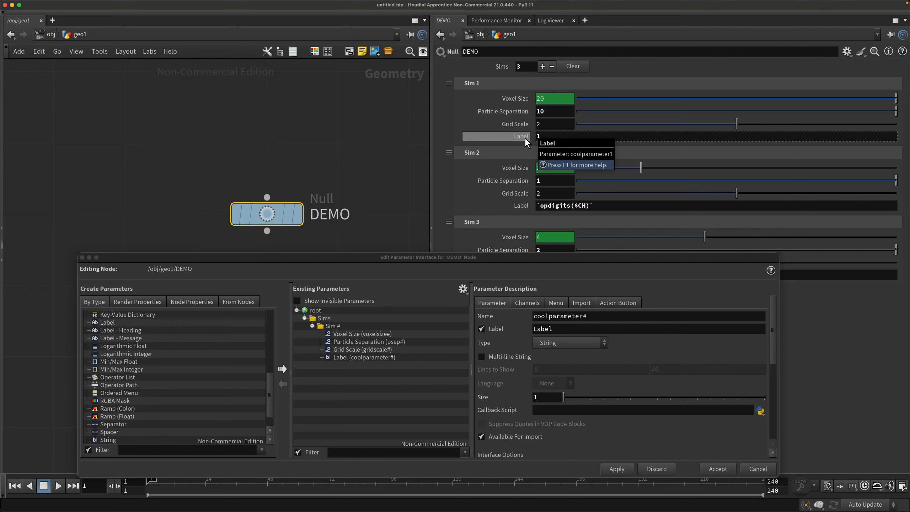
# Delete the Label (coolparameter#) parameter from the Sim # block and apply the interface change.
pyautogui.click(390, 356)
pyautogui.click(410, 350)
pyautogui.click(408, 357)
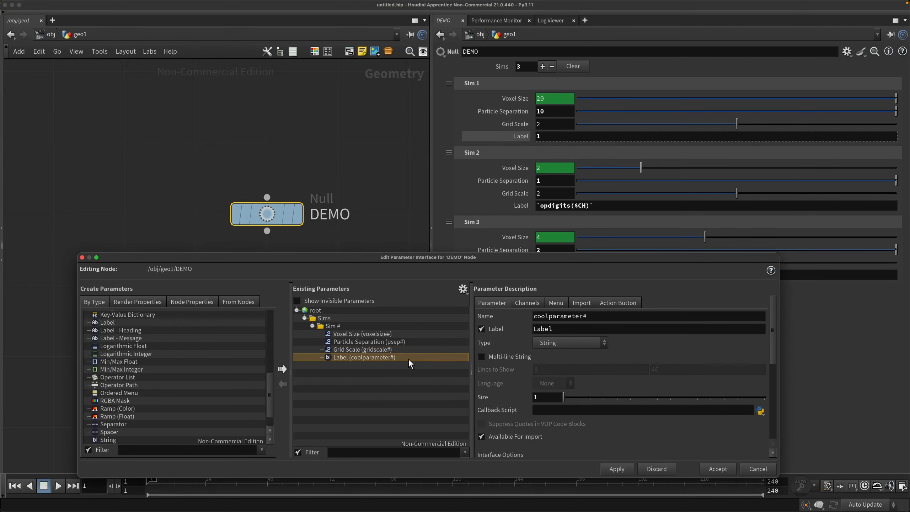
pyautogui.press('Delete')
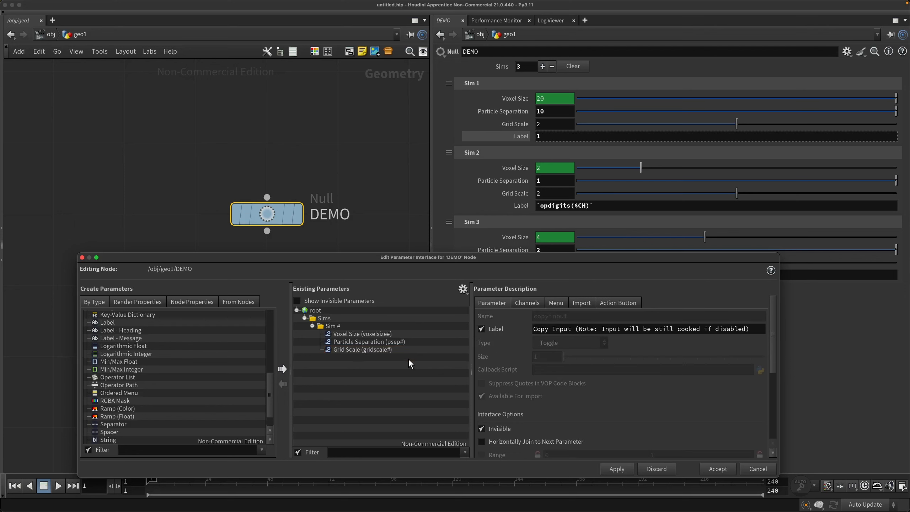
pyautogui.click(608, 467)
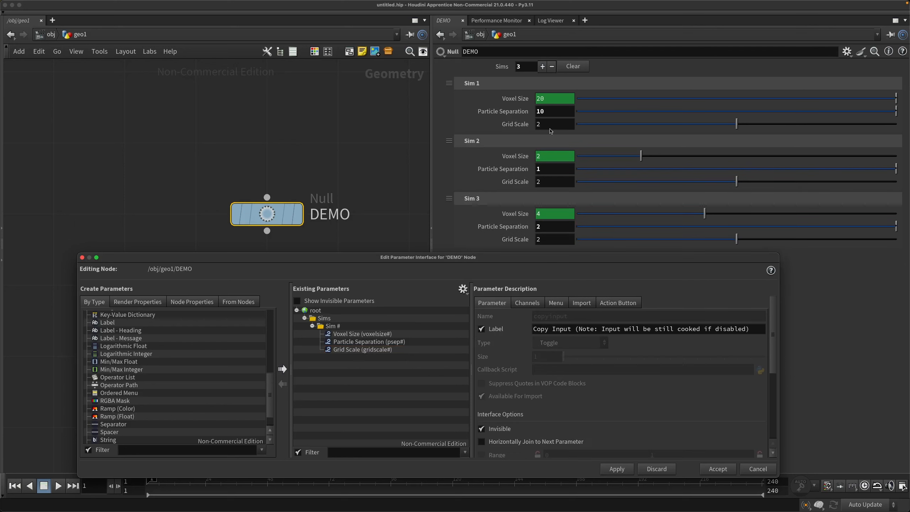
# In Voxel Size's default expression, change the Particle Separation reference to ch("psep" + opdigits($CH)).
pyautogui.click(383, 333)
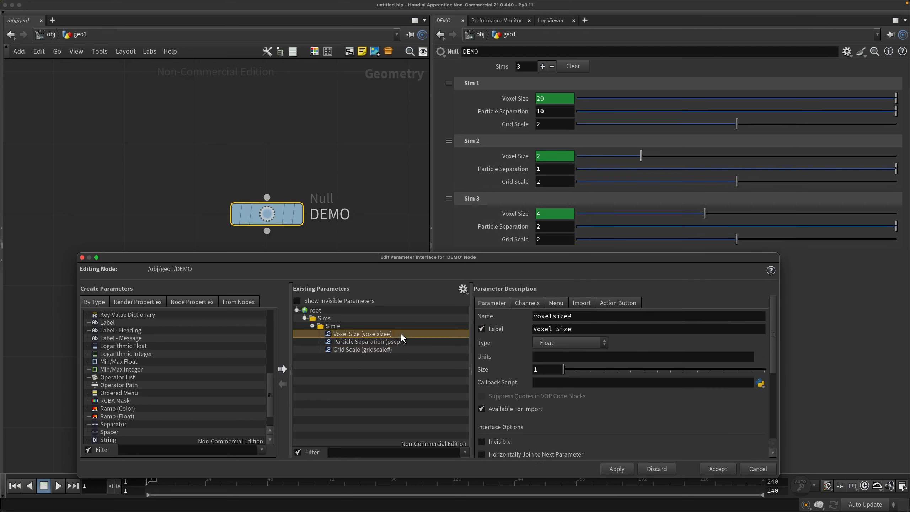
pyautogui.click(533, 303)
pyautogui.click(569, 352)
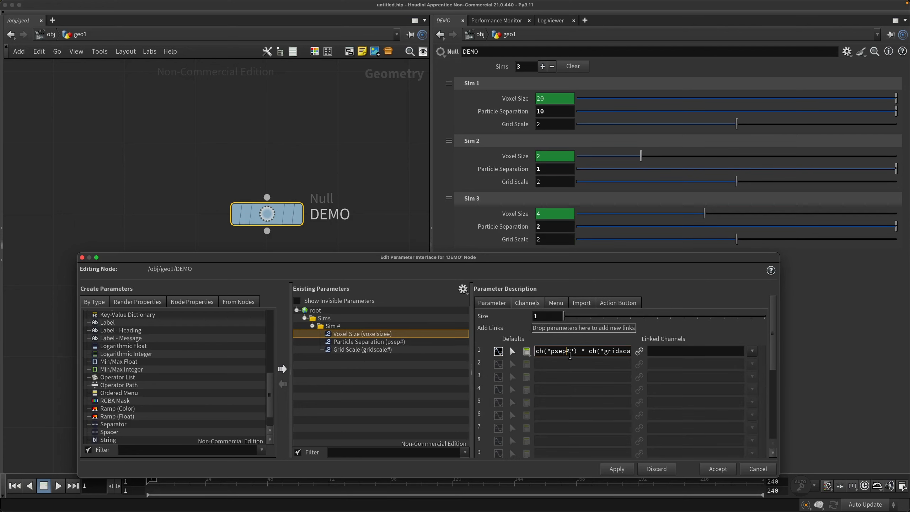
pyautogui.press('Delete')
pyautogui.press('Right')
pyautogui.write('+ op')
pyautogui.write('digits')
pyautogui.write('()')
pyautogui.write('$CH')
pyautogui.press('Right')
# Reuse + opdigits($CH) in the second half of the default expression so it reads ch("gridscale" + opdigits($CH)).
pyautogui.hotkey('shift', 'Left')
pyautogui.hotkey('shift', 'Left')
pyautogui.hotkey('shift', 'Left')
pyautogui.hotkey('shift', 'Left')
pyautogui.hotkey('shift', 'Left')
pyautogui.hotkey('shift', 'Left')
pyautogui.hotkey('shift', 'Left')
pyautogui.hotkey('shift', 'Left')
pyautogui.hotkey('shift', 'Left')
pyautogui.hotkey('shift', 'Left')
pyautogui.hotkey('shift', 'Left')
pyautogui.hotkey('shift', 'Left')
pyautogui.hotkey('shift', 'Left')
pyautogui.hotkey('shift', 'Left')
pyautogui.hotkey('shift', 'Left')
pyautogui.hotkey('shift', 'Right')
pyautogui.hotkey('shift', 'Right')
pyautogui.hotkey('shift', 'Left')
pyautogui.hotkey('shift', 'Left')
pyautogui.hotkey('shift', 'Left')
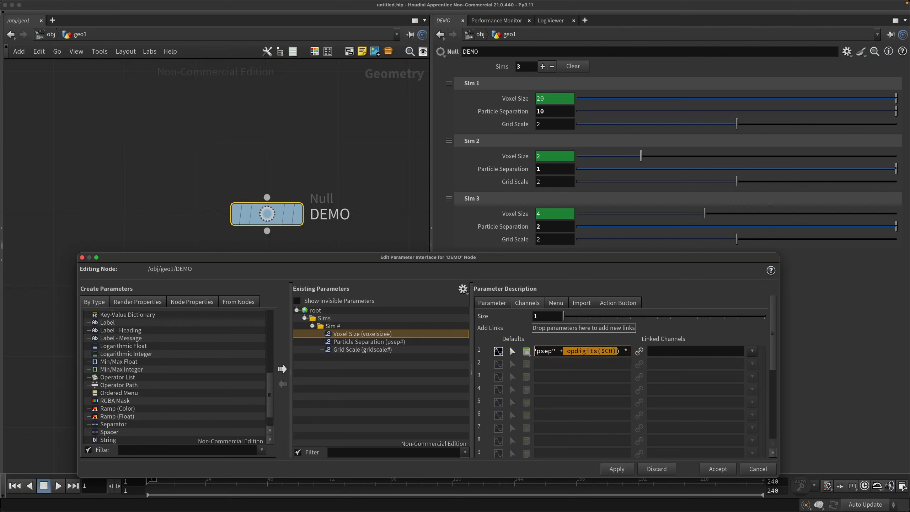
pyautogui.press('End')
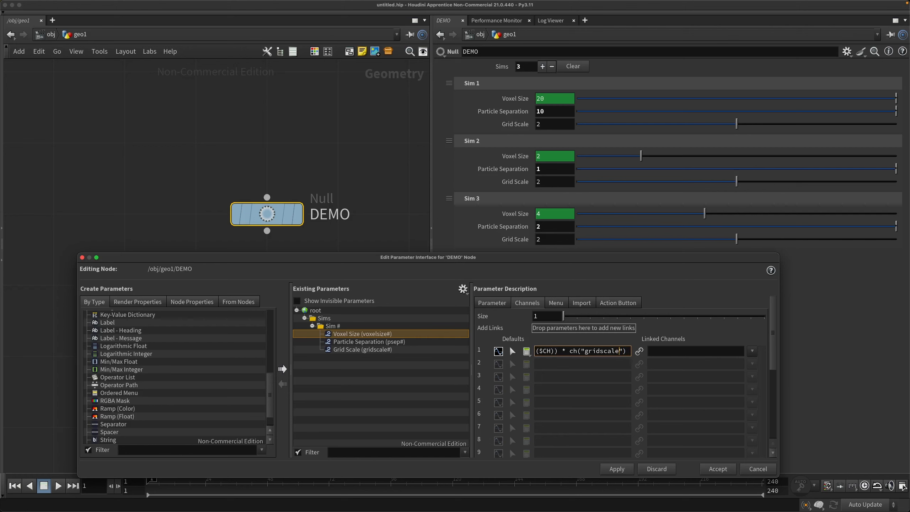
pyautogui.press('BackSpace')
pyautogui.hotkey('ctrl', 'v')
pyautogui.click(571, 351)
pyautogui.press('BackSpace')
pyautogui.press('Return')
# Set the Voxel Size default's expression language to Hscript and apply the interface change.
pyautogui.click(525, 352)
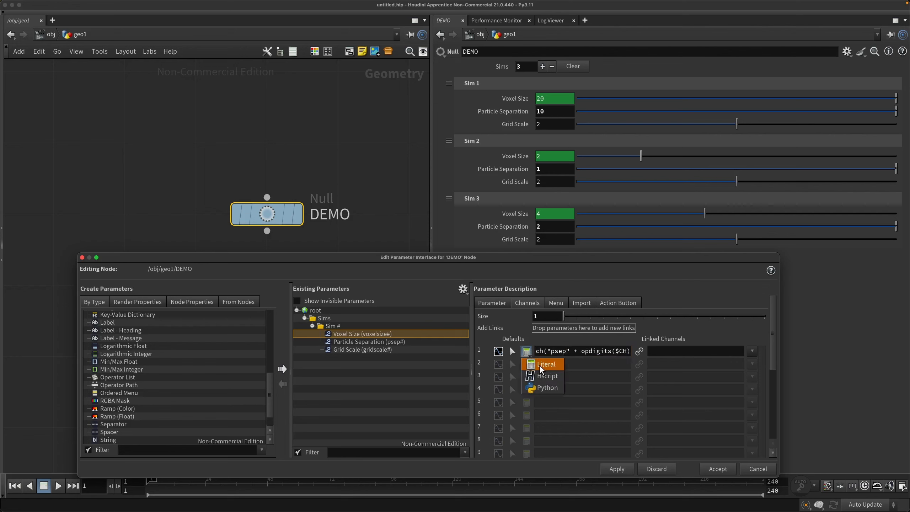
pyautogui.click(546, 376)
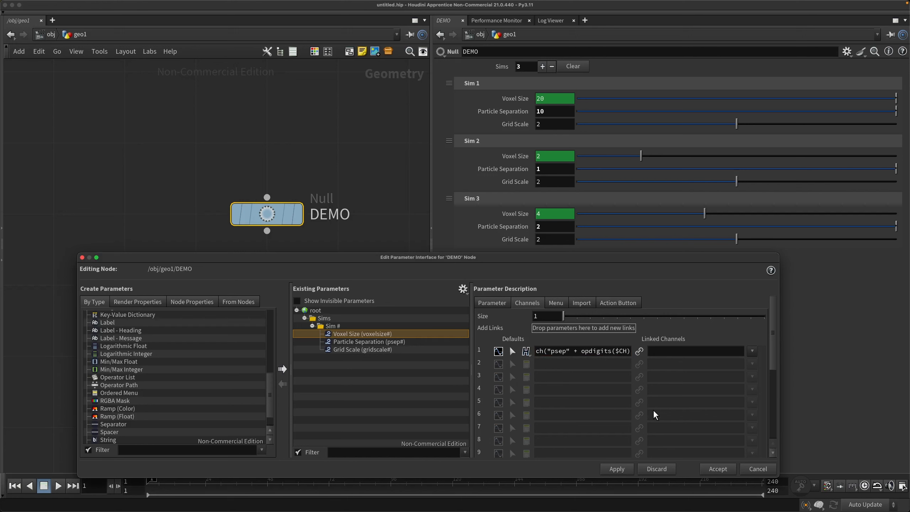
pyautogui.click(617, 469)
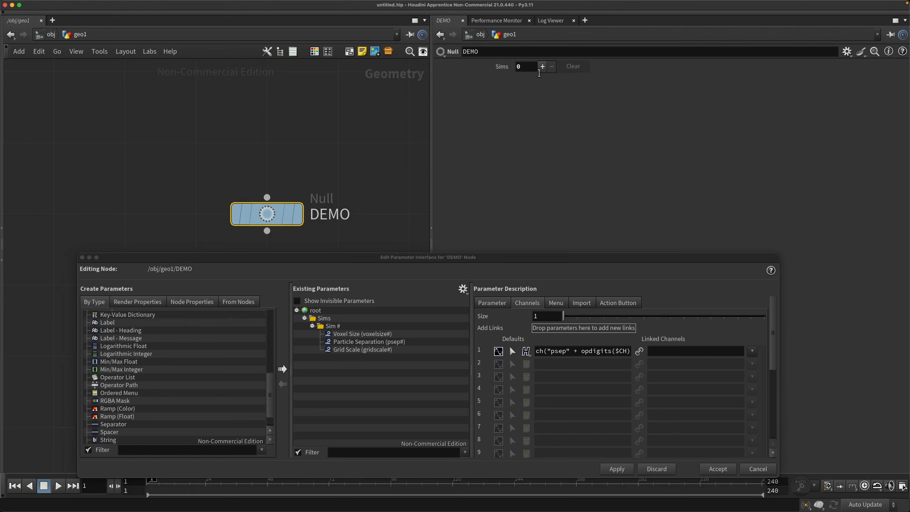
# Add three new instances to the emptied Sims multiparm.
pyautogui.click(542, 66)
pyautogui.click(543, 67)
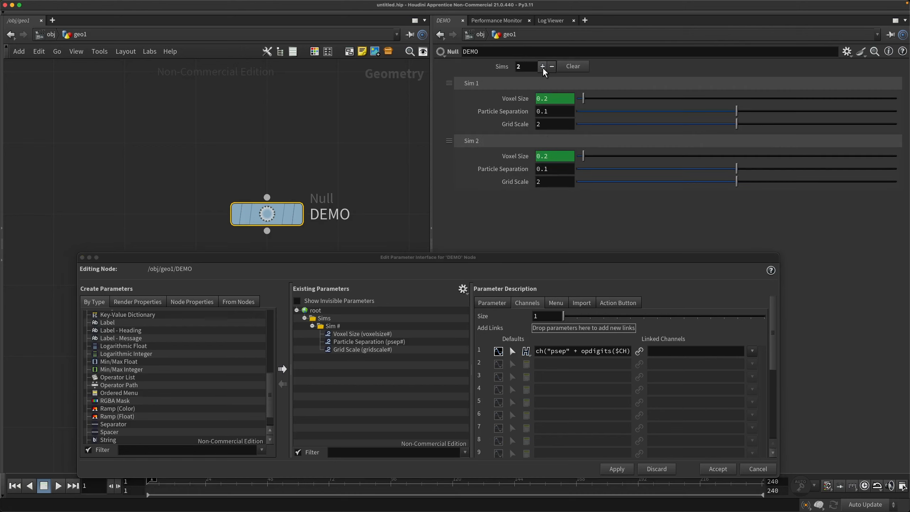
pyautogui.click(543, 67)
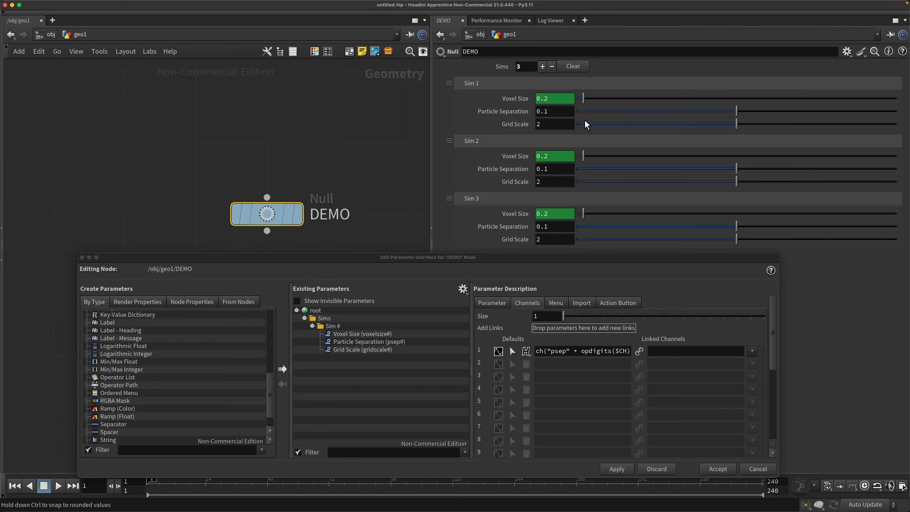
# Set Particle Separation to 100 in Sim 1 and to 1000 in Sim 2.
pyautogui.click(567, 116)
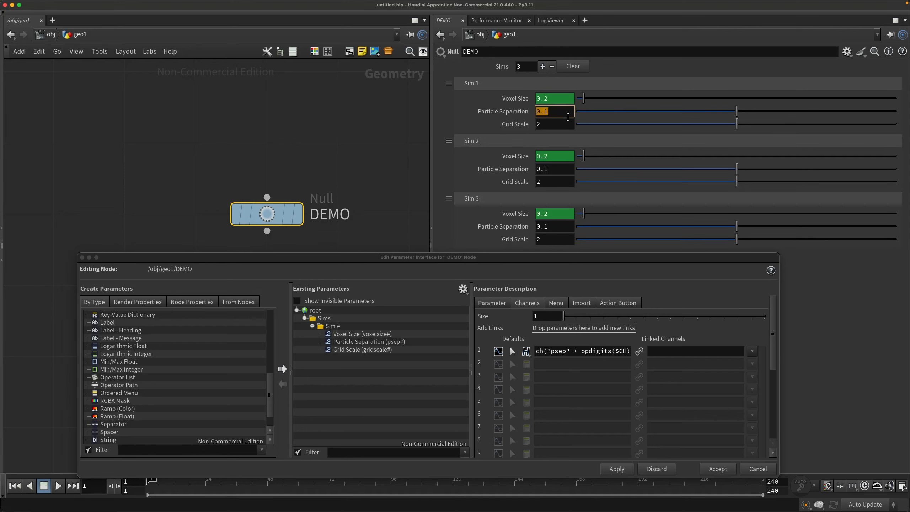
pyautogui.write('100')
pyautogui.press('Return')
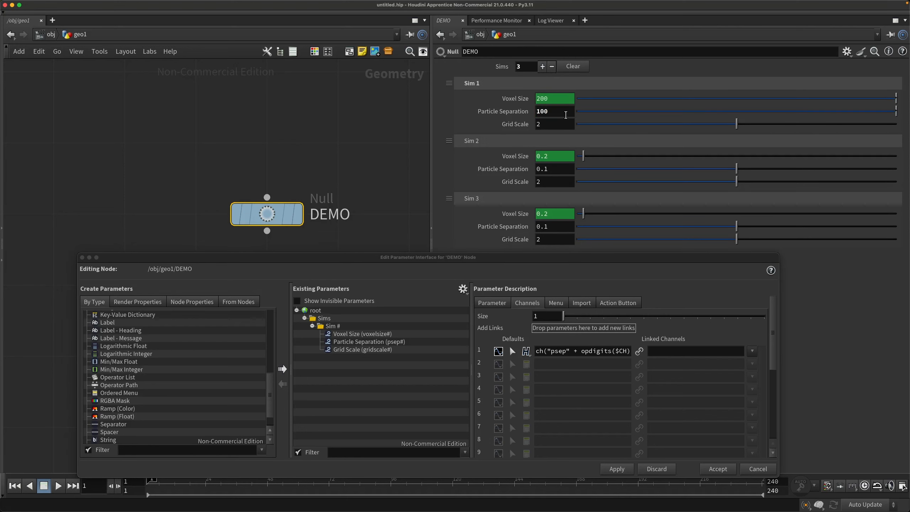
pyautogui.doubleClick(556, 168)
pyautogui.write('1000')
pyautogui.press('Return')
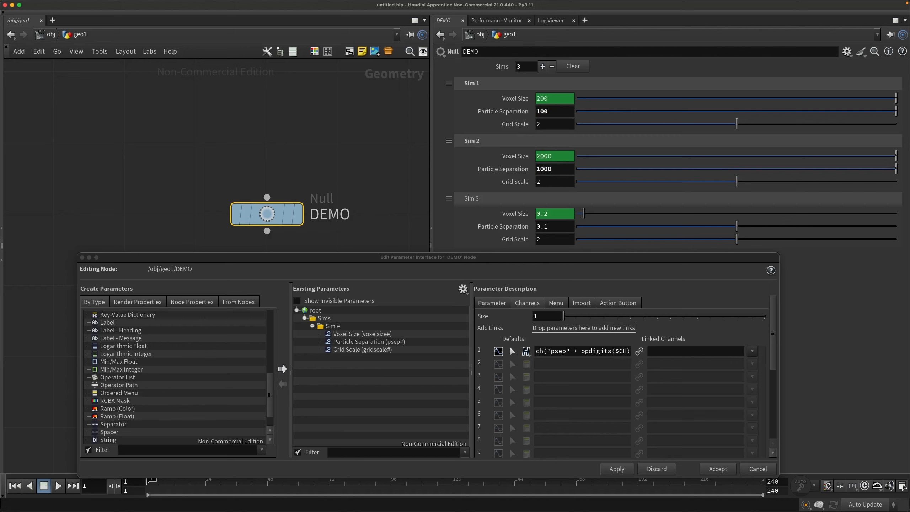
pyautogui.doubleClick(568, 226)
pyautogui.click(568, 231)
pyautogui.click(568, 237)
# Review Sim 1's Voxel Size expression, and reorder the instances by moving Sim 2 above Sim 1.
pyautogui.click(516, 99)
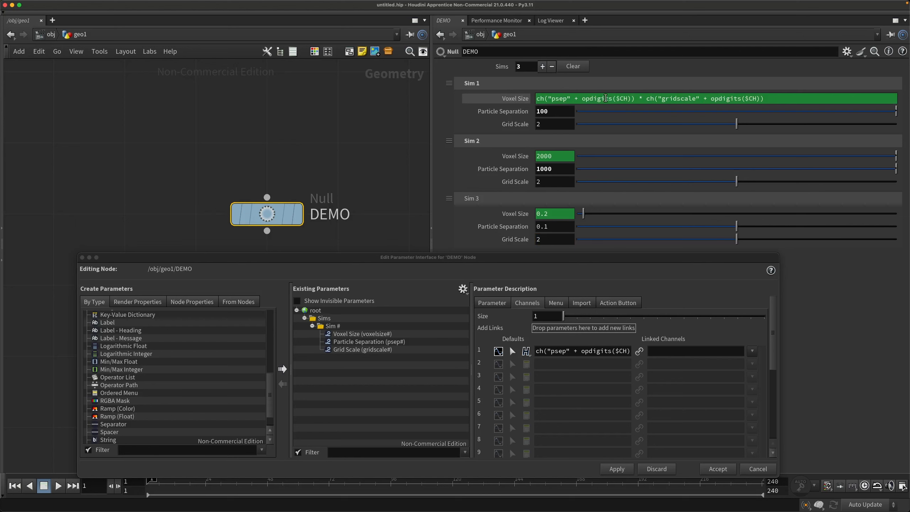
pyautogui.click(509, 102)
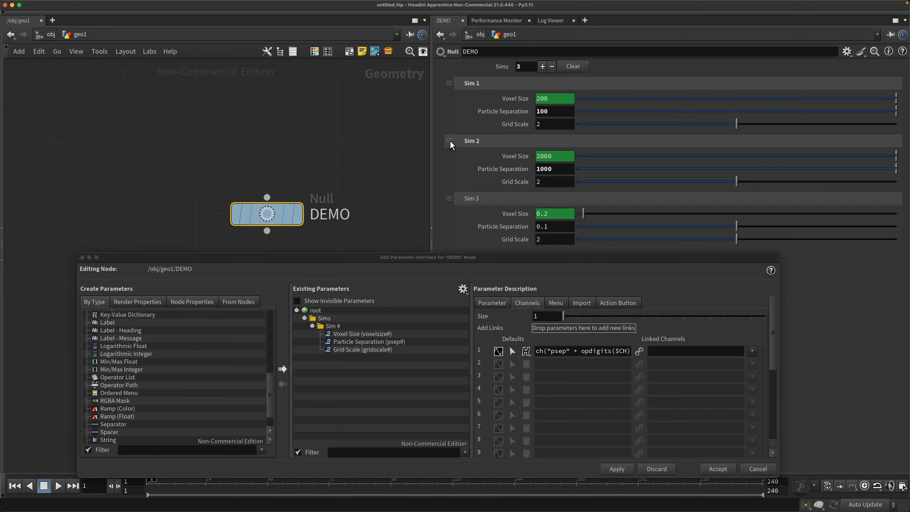
pyautogui.moveTo(448, 140); pyautogui.dragTo(451, 89)
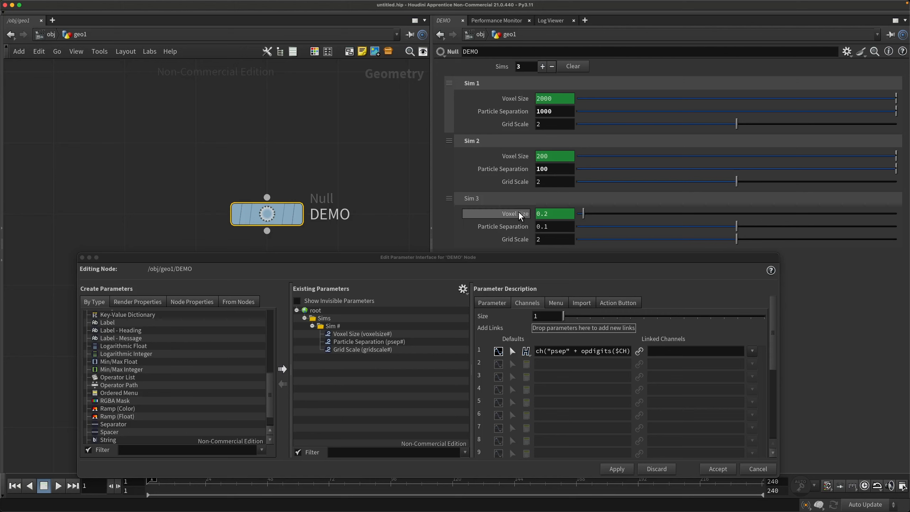
pyautogui.click(521, 155)
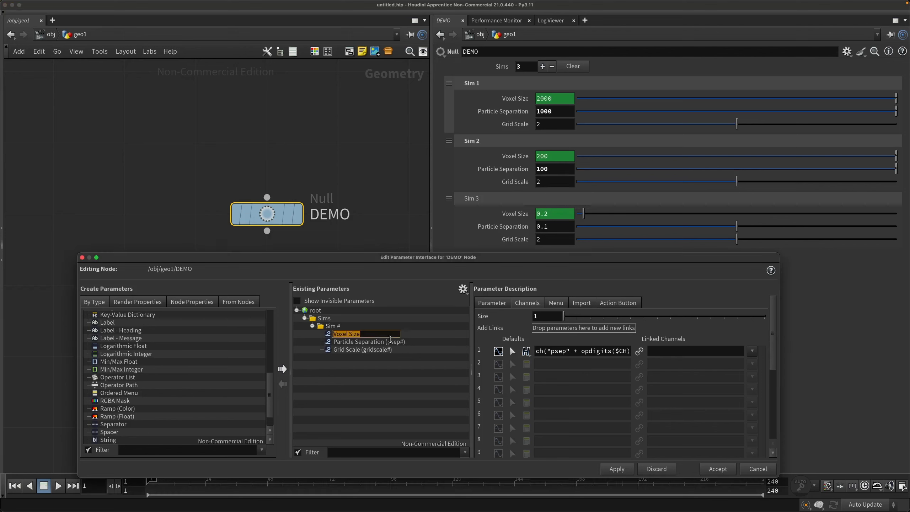
# Rename the Voxel Size parameter's internal name to voxelsize#_123 and highlight its trailing digits.
pyautogui.click(418, 334)
pyautogui.click(489, 303)
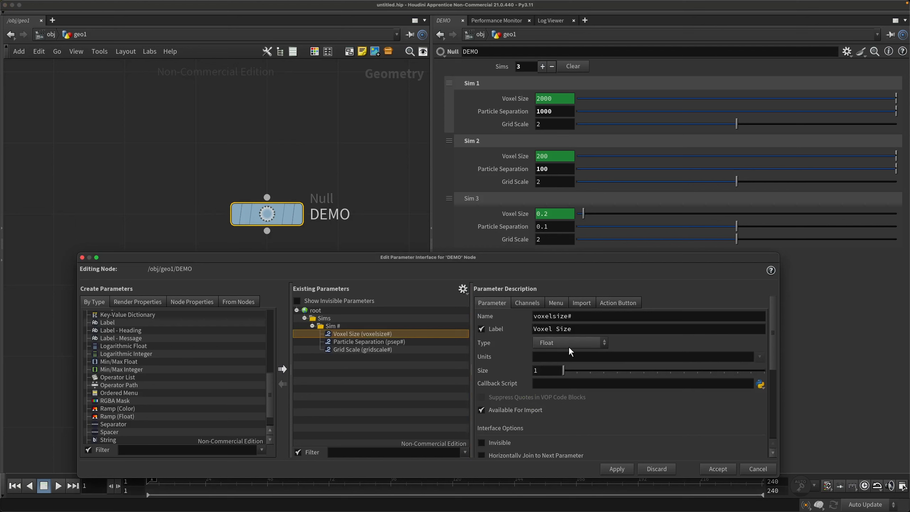
pyautogui.click(577, 320)
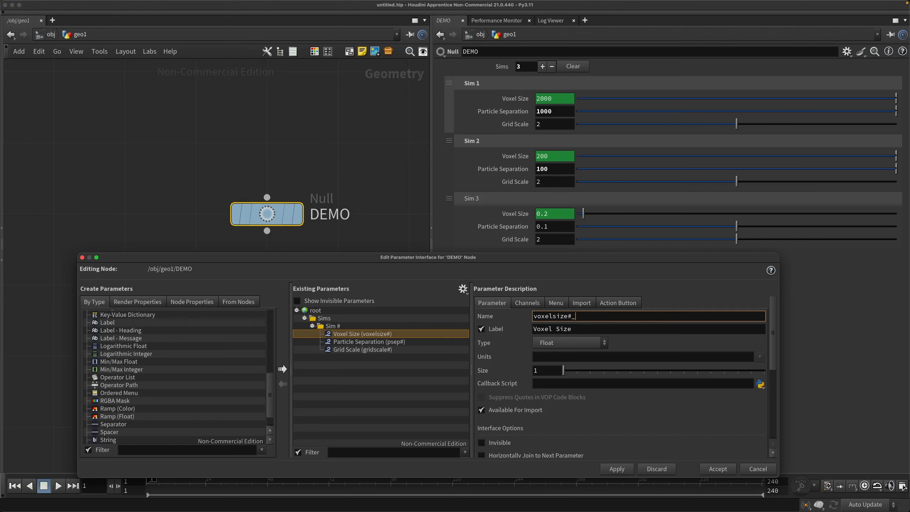
pyautogui.write('_123')
pyautogui.press('Return')
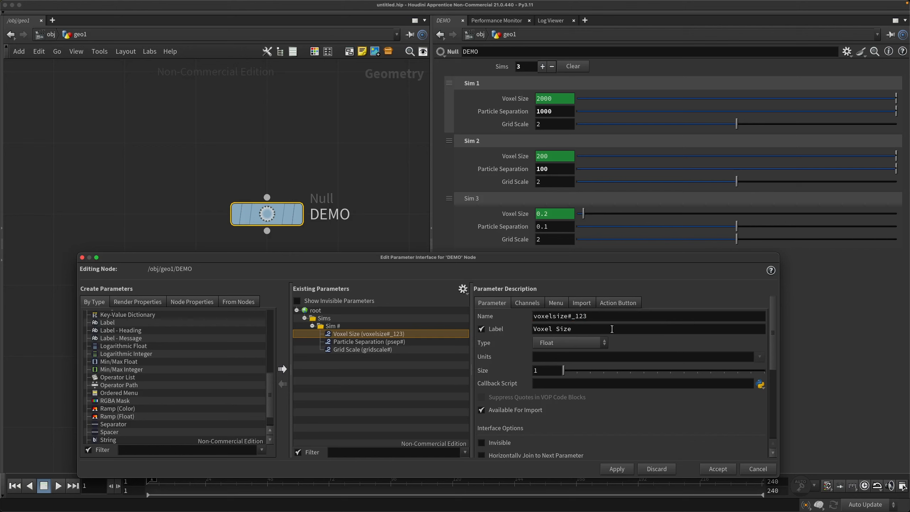
pyautogui.moveTo(567, 316)
pyautogui.mouseDown()
pyautogui.moveTo(594, 315)
pyautogui.moveTo(574, 316)
pyautogui.mouseUp()
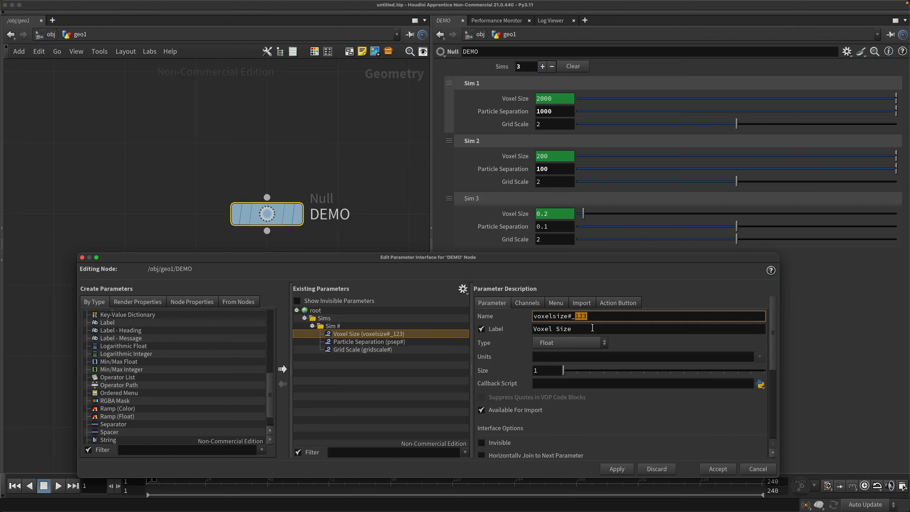
# Apply the voxelsize#_123 name change and inspect the Voxel Size expressions in Sim 1 and Sim 2.
pyautogui.click(652, 286)
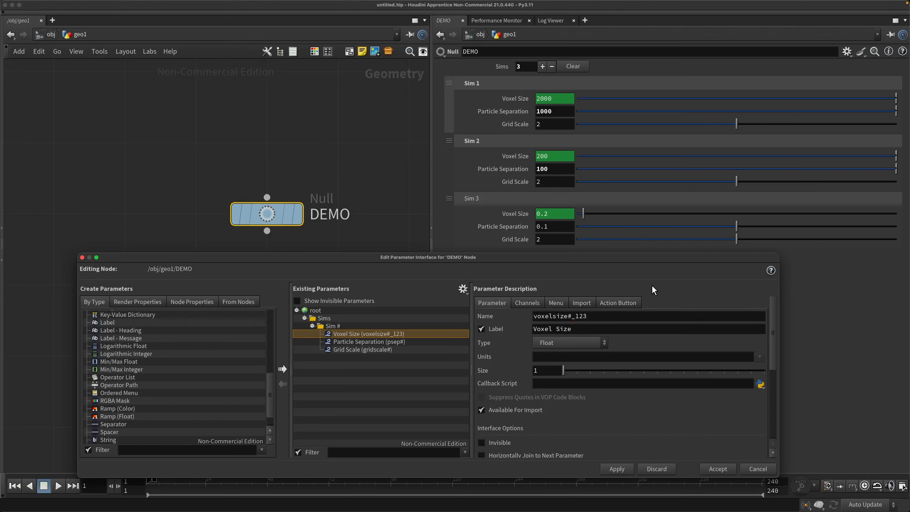
pyautogui.click(613, 468)
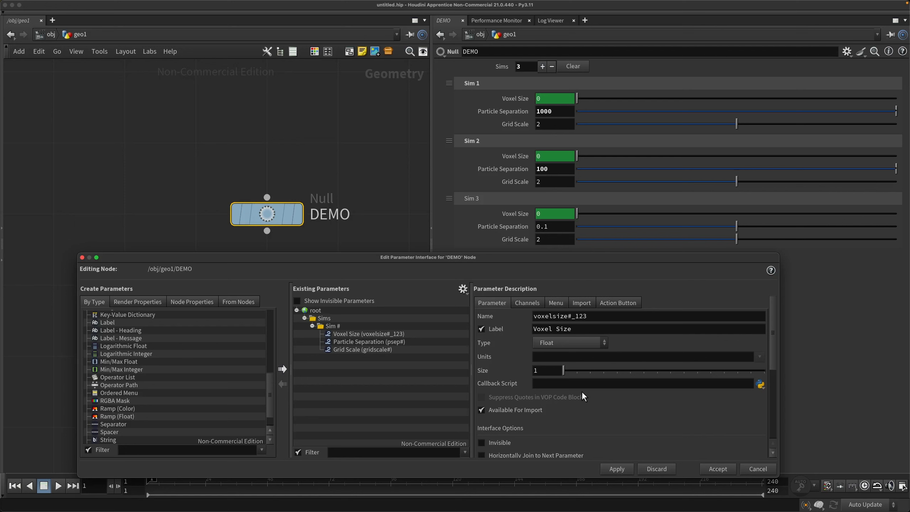
pyautogui.click(509, 102)
pyautogui.click(509, 103)
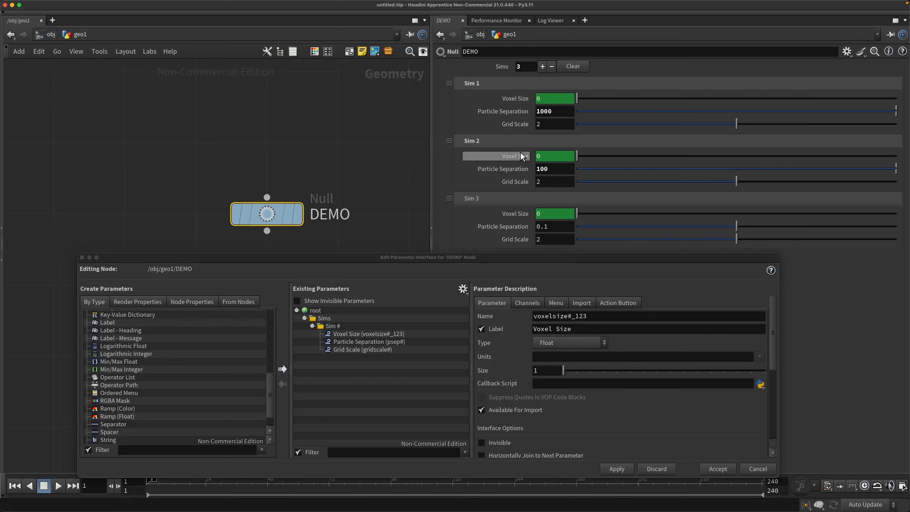
pyautogui.click(521, 153)
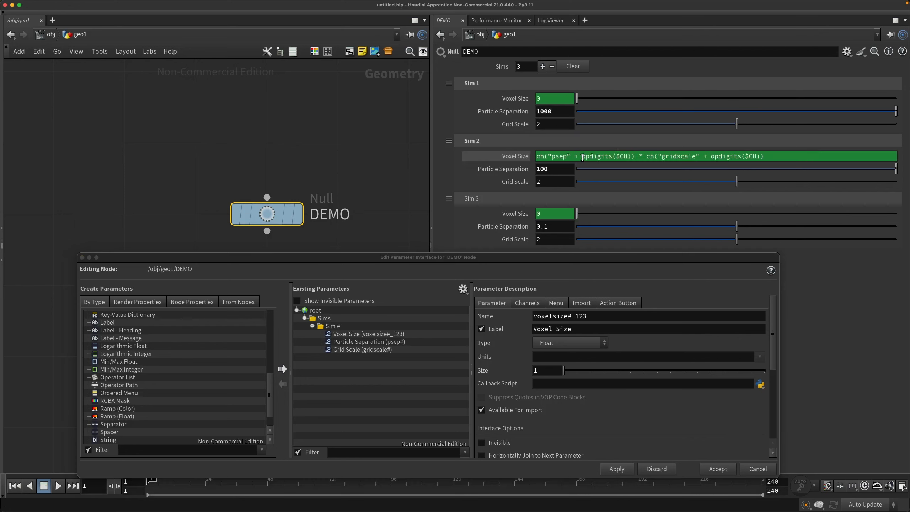
pyautogui.click(516, 155)
pyautogui.click(516, 155)
pyautogui.click(519, 156)
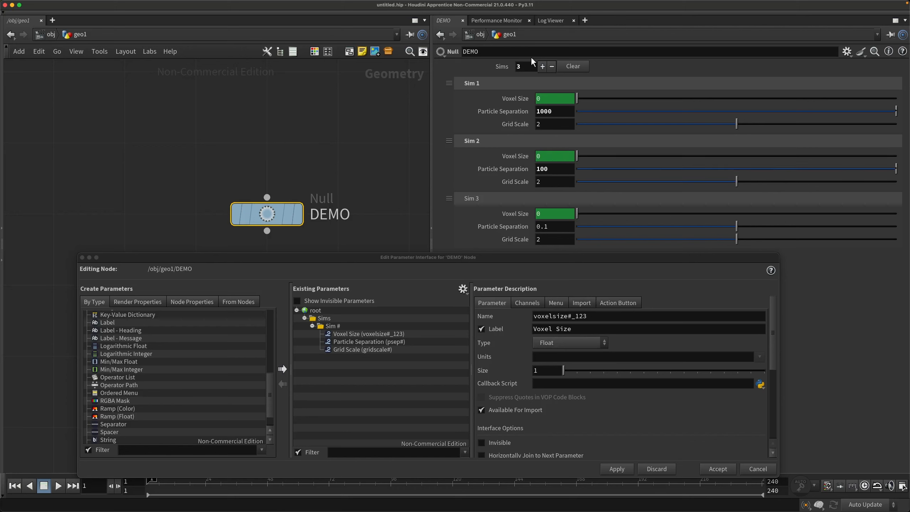
# Set the number of Sims instances to 124.
pyautogui.doubleClick(526, 67)
pyautogui.write('124')
pyautogui.press('Return')
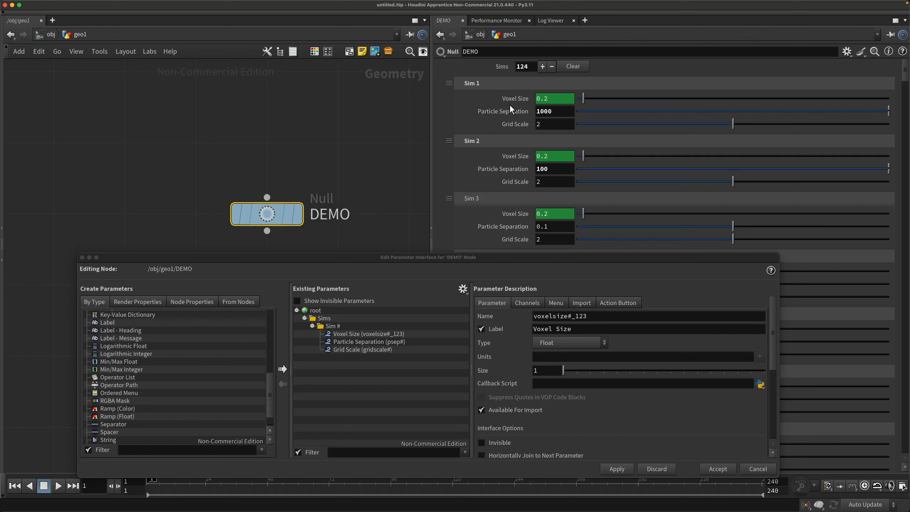
# Reduce Sim 1's Voxel Size expression to opdigits($CH) and toggle between its result and the expression.
pyautogui.click(519, 98)
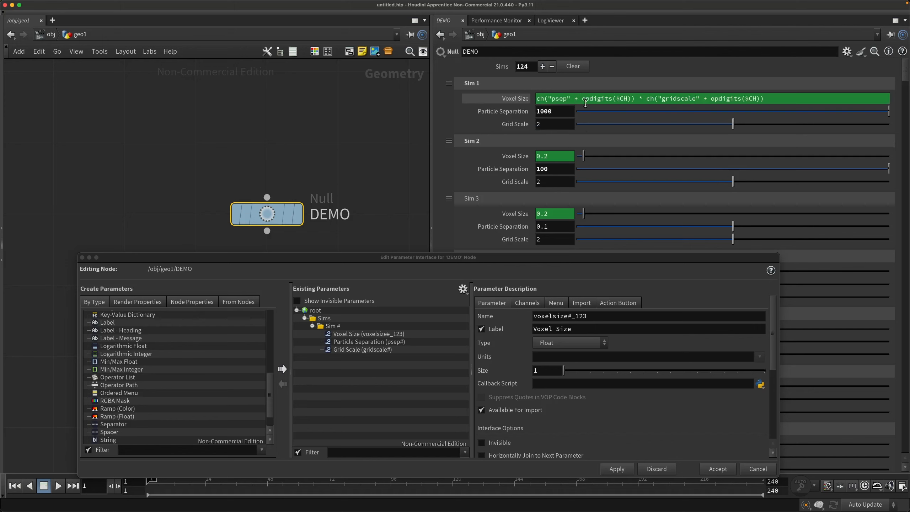
pyautogui.moveTo(583, 100); pyautogui.dragTo(529, 102)
pyautogui.press('BackSpace')
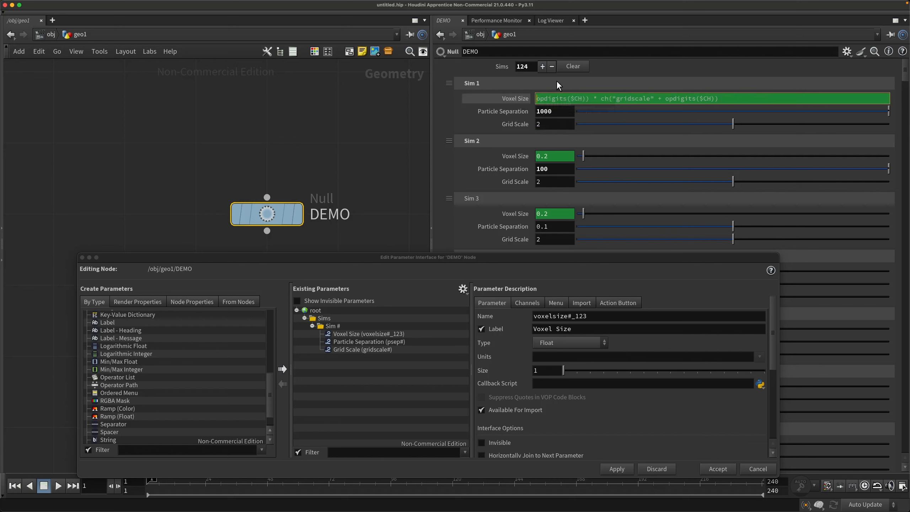
pyautogui.moveTo(590, 98); pyautogui.dragTo(718, 98)
pyautogui.press('BackSpace')
pyautogui.press('BackSpace')
pyautogui.press('Return')
pyautogui.click(526, 101)
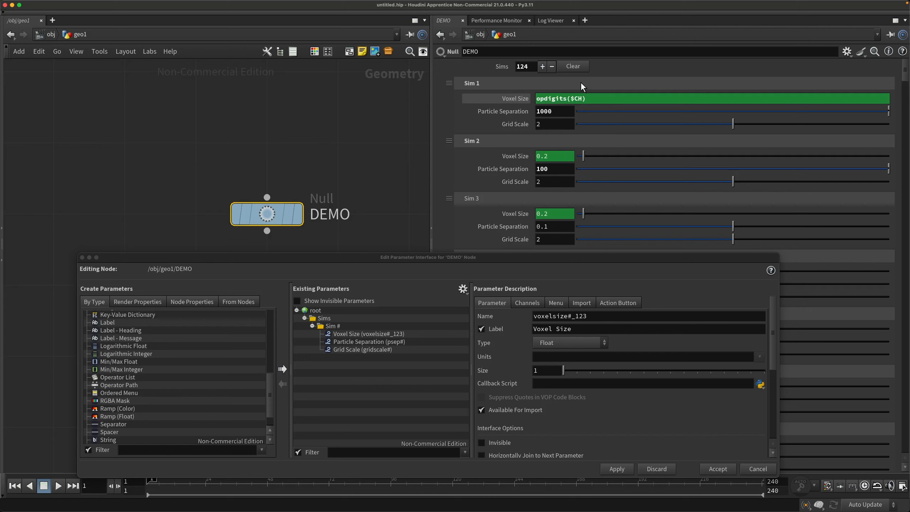
# Undo the recent parameter changes and clear all instances from the Sims multiparm.
pyautogui.hotkey('ctrl', 'z')
pyautogui.hotkey('ctrl', 'z')
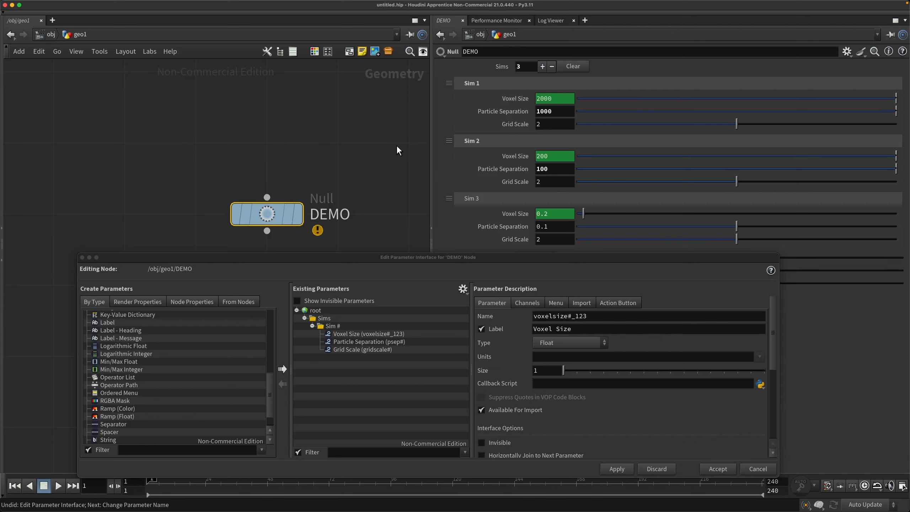
pyautogui.click(558, 67)
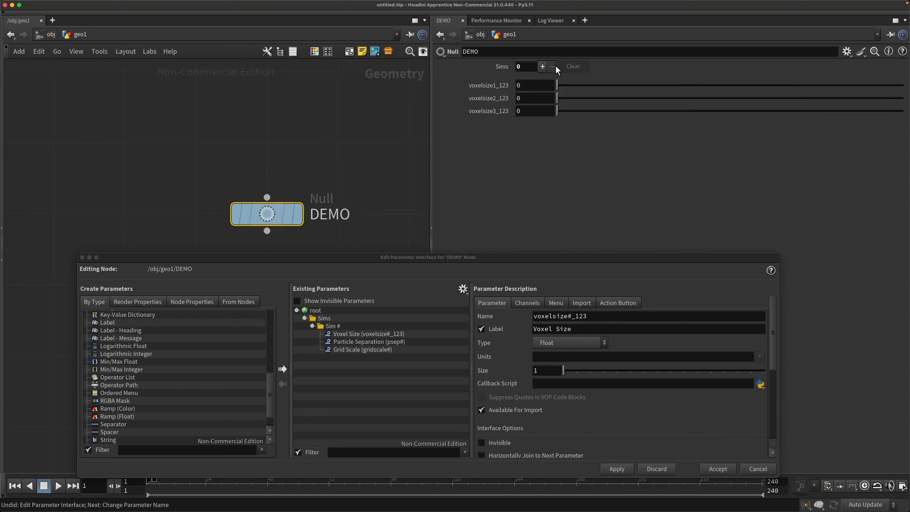
pyautogui.click(542, 66)
pyautogui.click(541, 67)
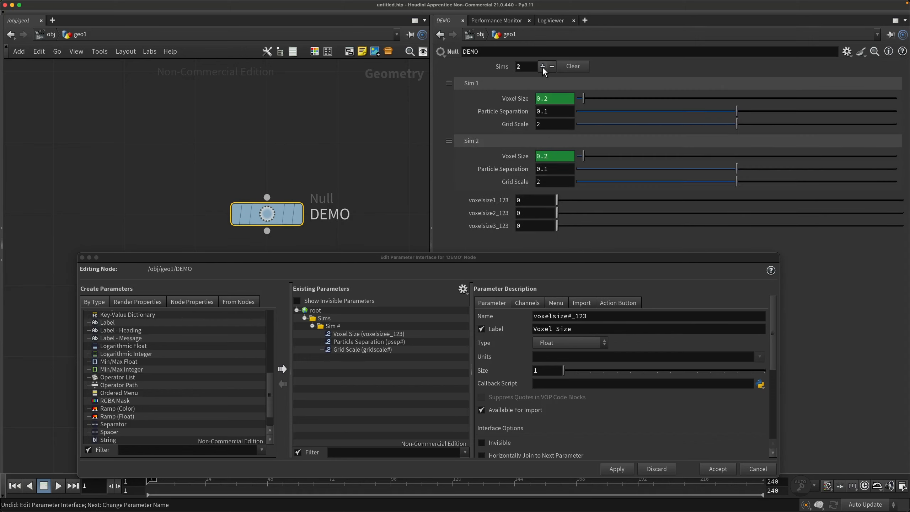
pyautogui.click(571, 68)
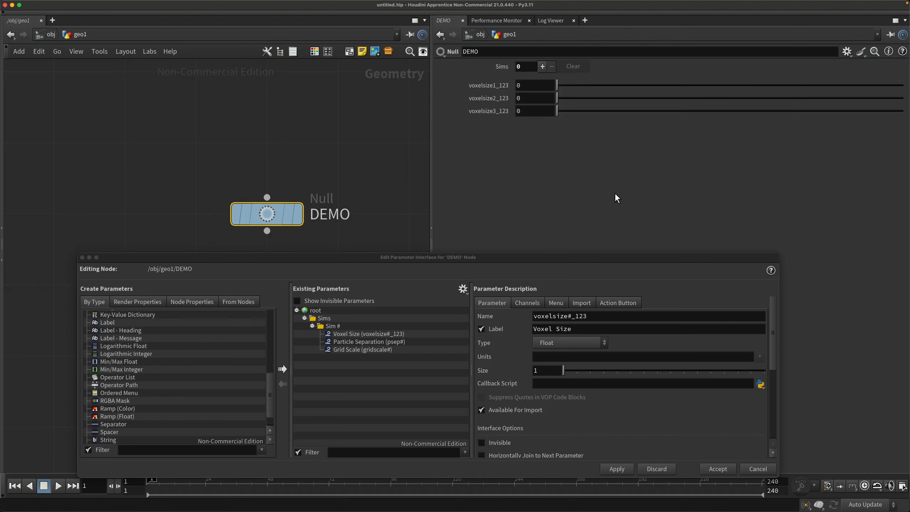
# Rename the Voxel Size parameter to voxelsize#, apply it, and add three new Sims instances.
pyautogui.click(572, 316)
pyautogui.moveTo(572, 316); pyautogui.dragTo(588, 316)
pyautogui.press('BackSpace')
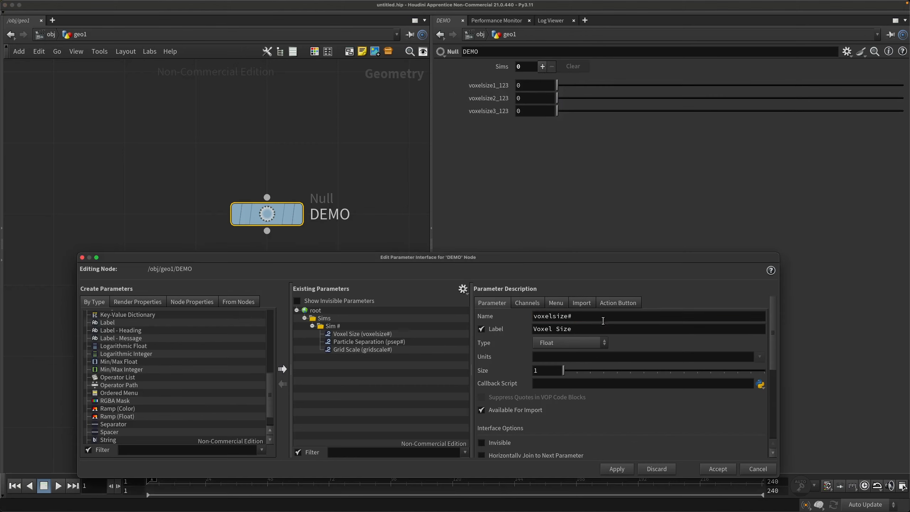
pyautogui.click(612, 471)
pyautogui.click(542, 67)
pyautogui.click(542, 67)
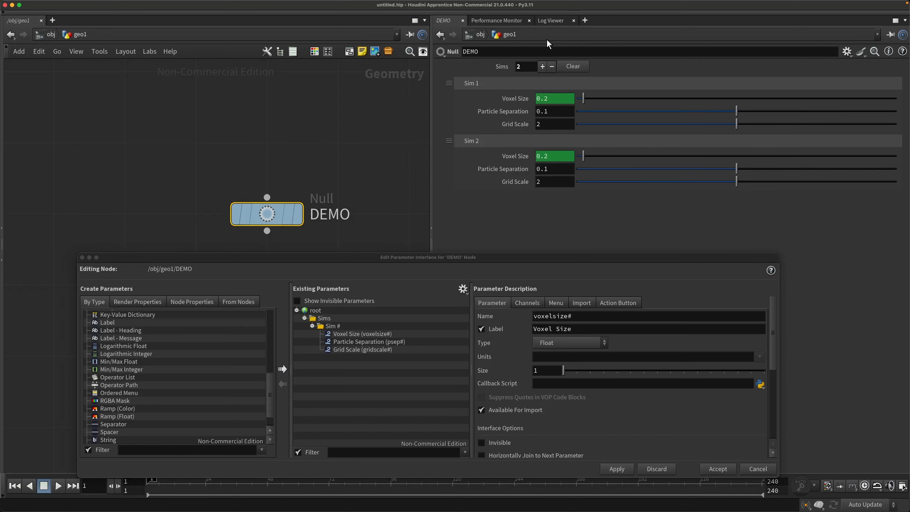
pyautogui.click(542, 67)
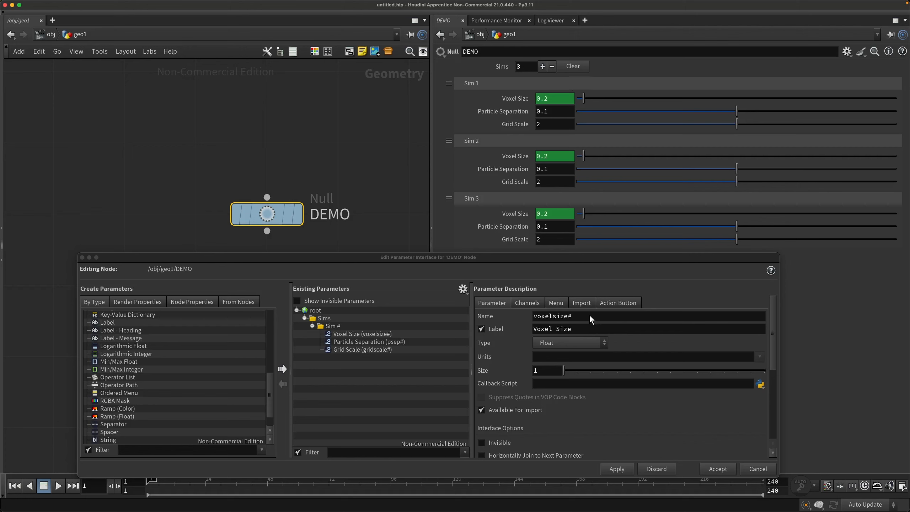
# Rename the Voxel Size parameter to voxelsize_123_# and apply the change.
pyautogui.click(567, 316)
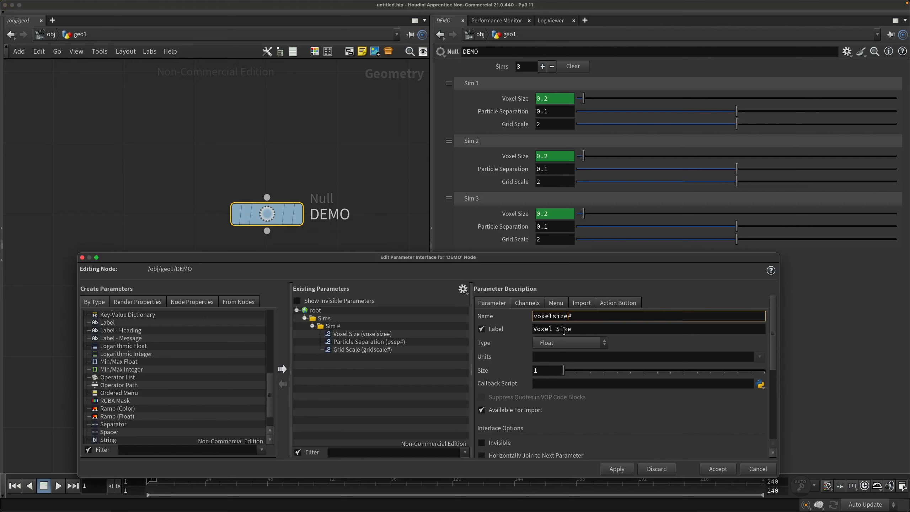
pyautogui.write('_123_')
pyautogui.press('Return')
pyautogui.click(617, 467)
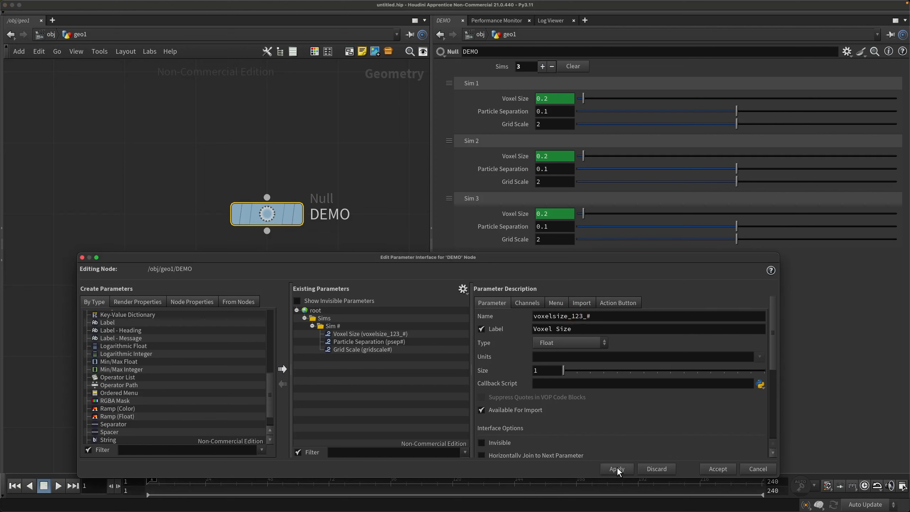
# Remove and re-add the third Sims instance, checking the internal name of each instance's Voxel Size parameter.
pyautogui.click(566, 68)
pyautogui.click(551, 67)
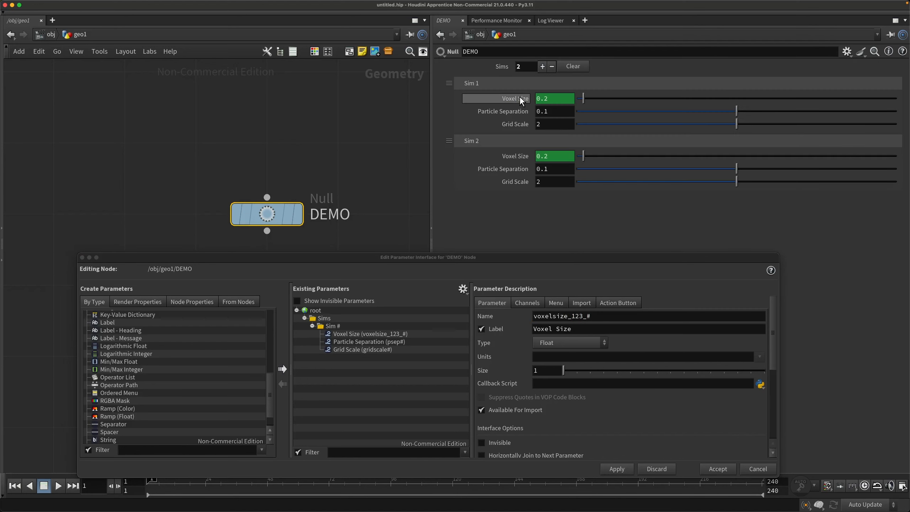
pyautogui.moveTo(518, 95)
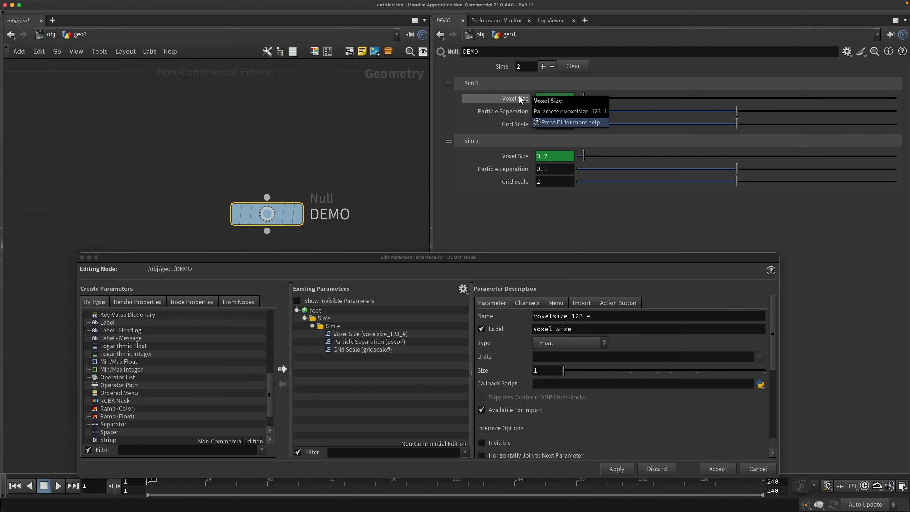
pyautogui.moveTo(518, 154)
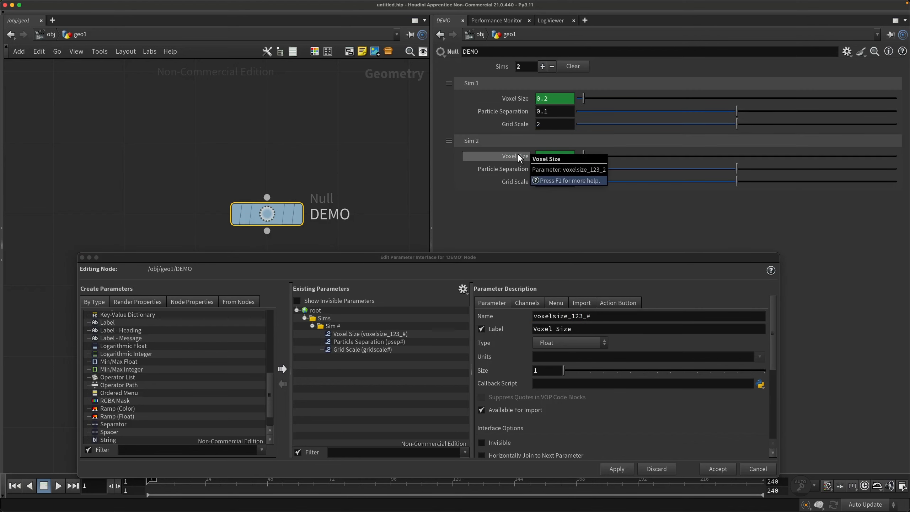
pyautogui.click(542, 66)
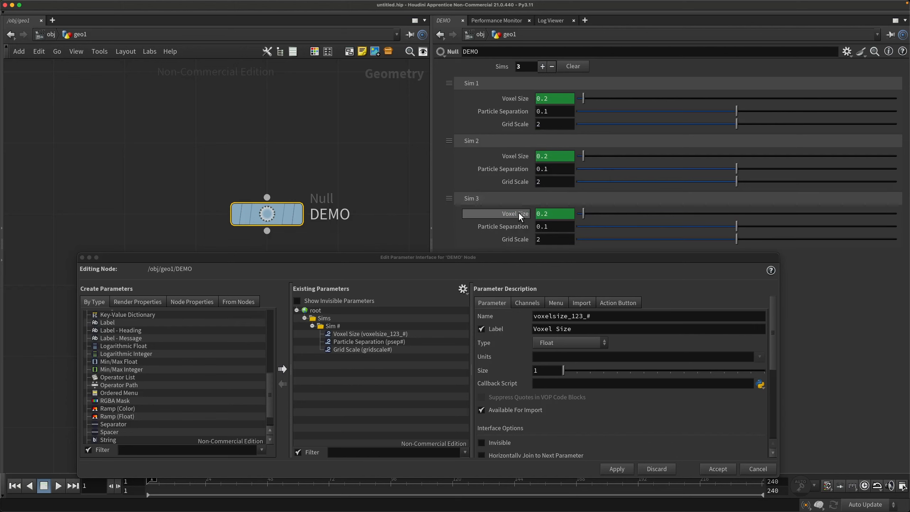
pyautogui.moveTo(518, 214)
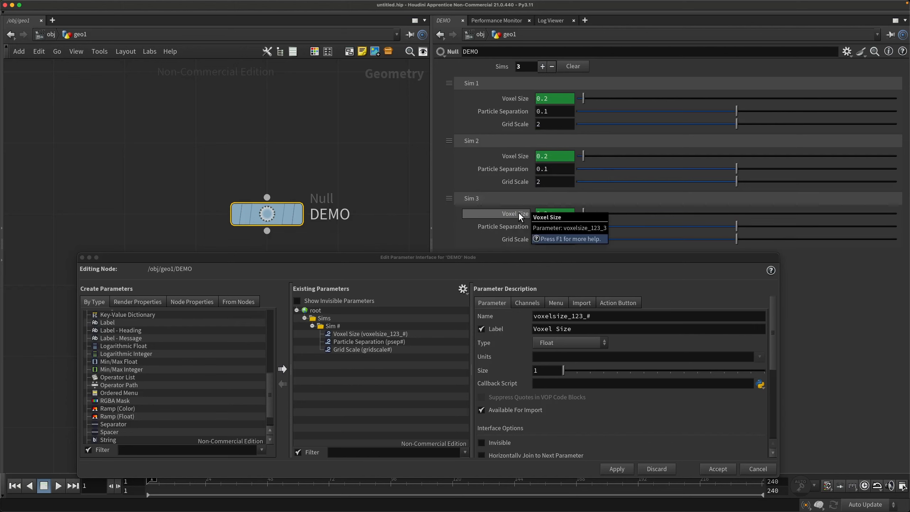
# Remove the _123_ part from the Voxel Size parameter's name so it reads voxelsize#.
pyautogui.click(598, 318)
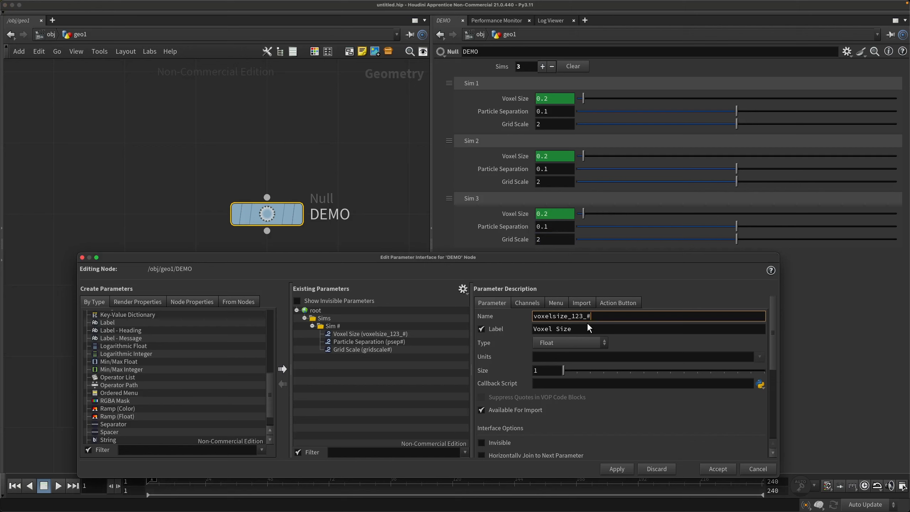
pyautogui.press('BackSpace')
pyautogui.press('BackSpace')
pyautogui.press('BackSpace')
pyautogui.press('BackSpace')
pyautogui.press('BackSpace')
pyautogui.press('Return')
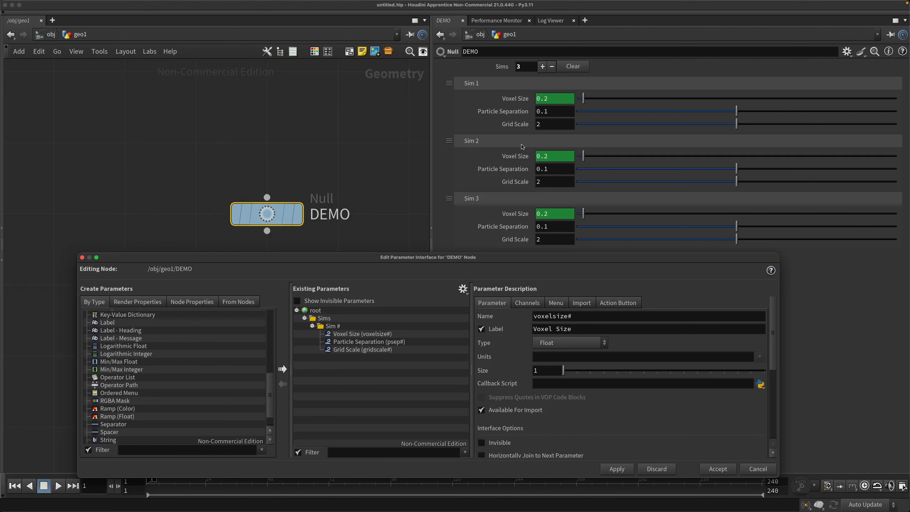
# Set the Voxel Size parameter's Size to 2 components and apply the change.
pyautogui.click(390, 334)
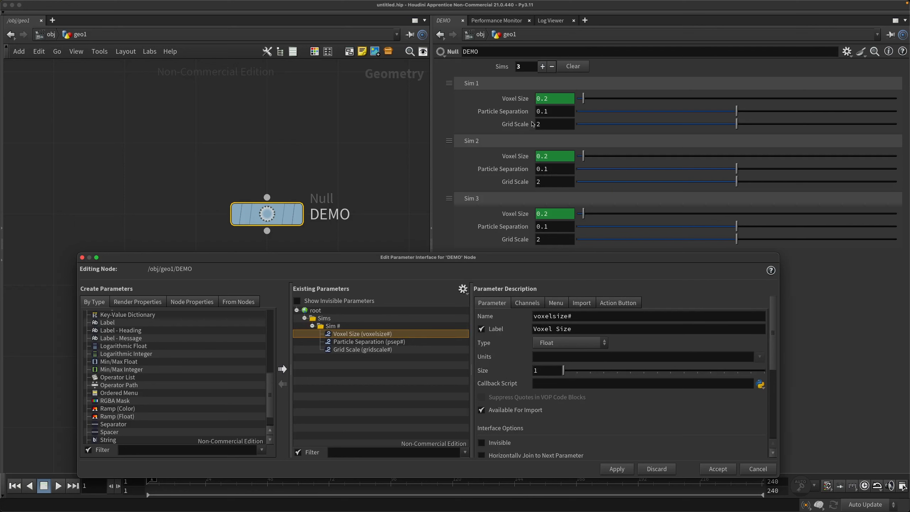
pyautogui.click(557, 372)
pyautogui.press('BackSpace')
pyautogui.write('2')
pyautogui.press('Return')
pyautogui.click(616, 469)
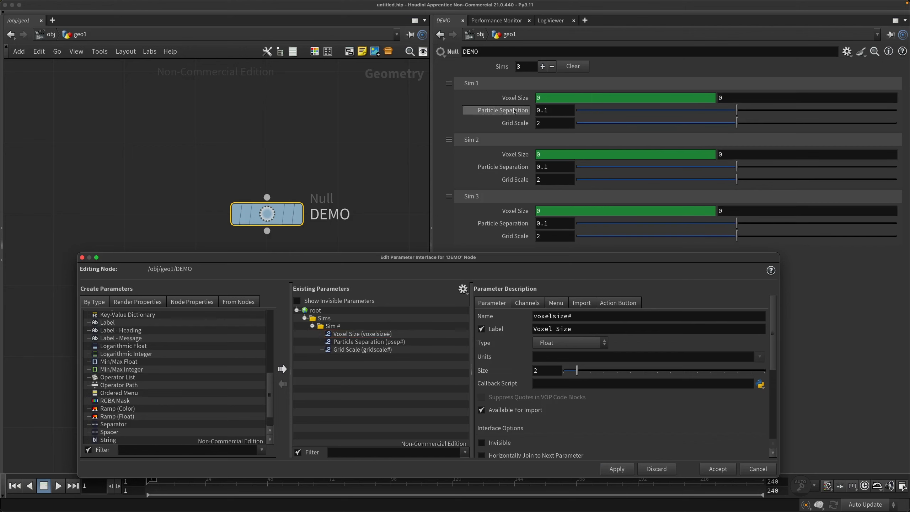
pyautogui.moveTo(517, 103)
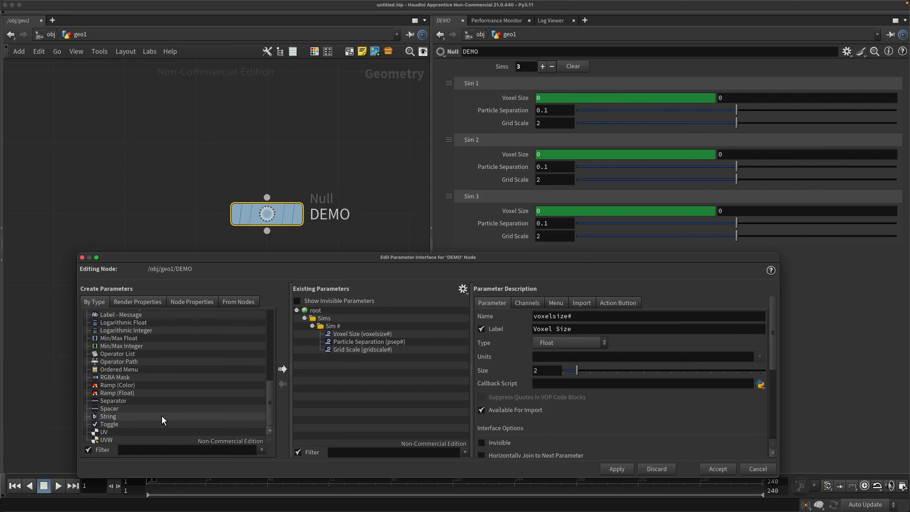
# Look through the available vector parameter types and change the Voxel Size parameter's type to Float Vector 2.
pyautogui.scroll(1, 203, 387)
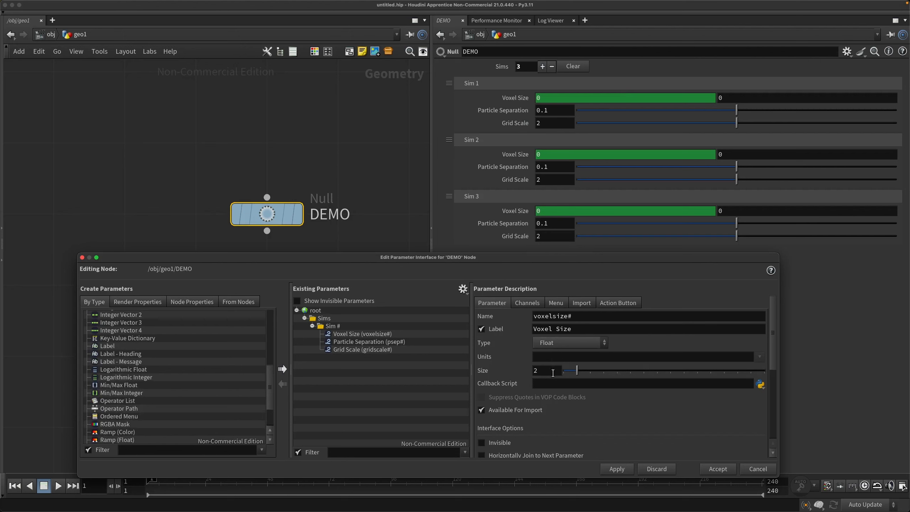
pyautogui.scroll(2, 171, 360)
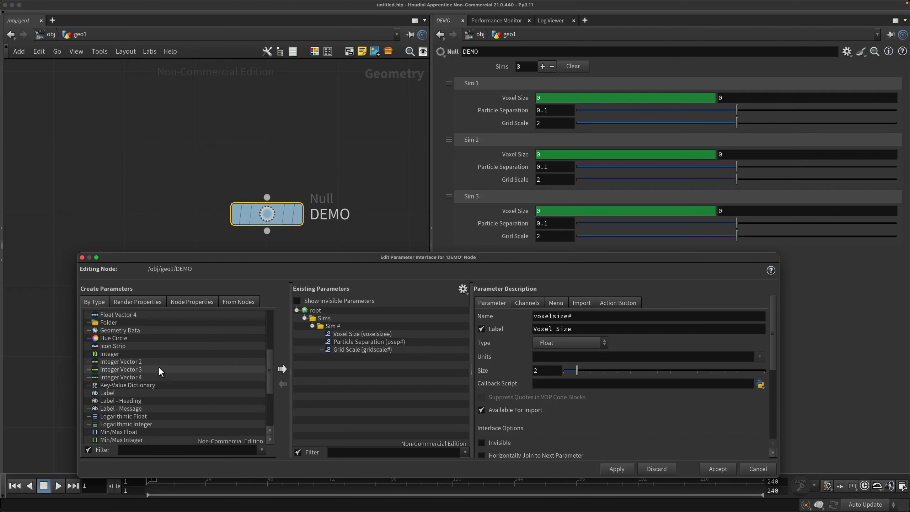
pyautogui.click(149, 362)
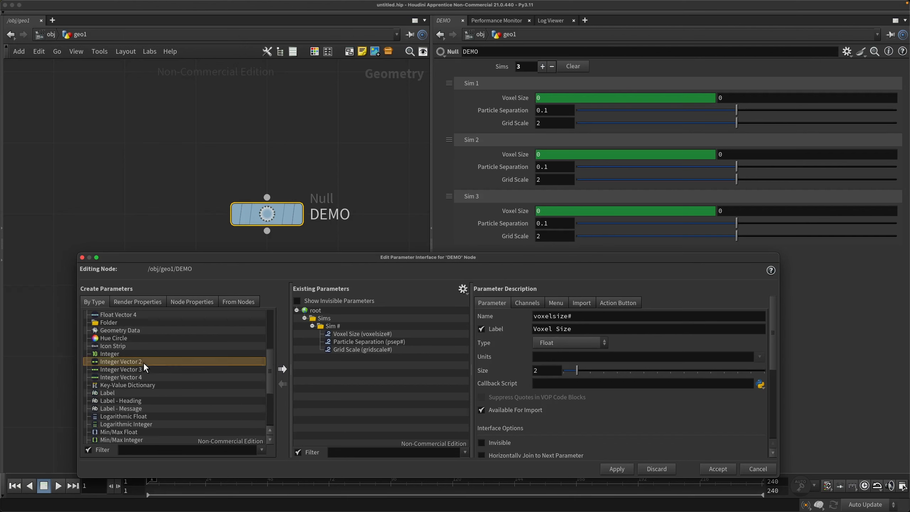
pyautogui.scroll(3, 151, 376)
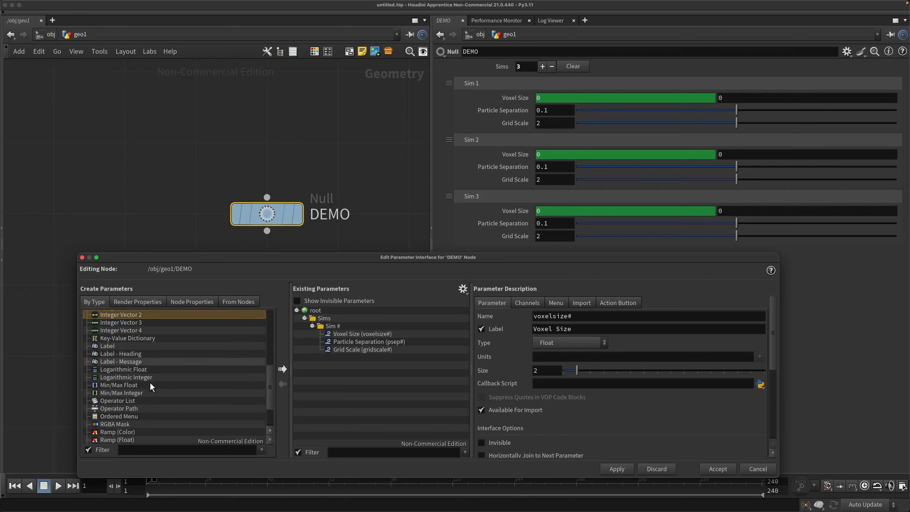
pyautogui.moveTo(140, 370); pyautogui.dragTo(160, 385)
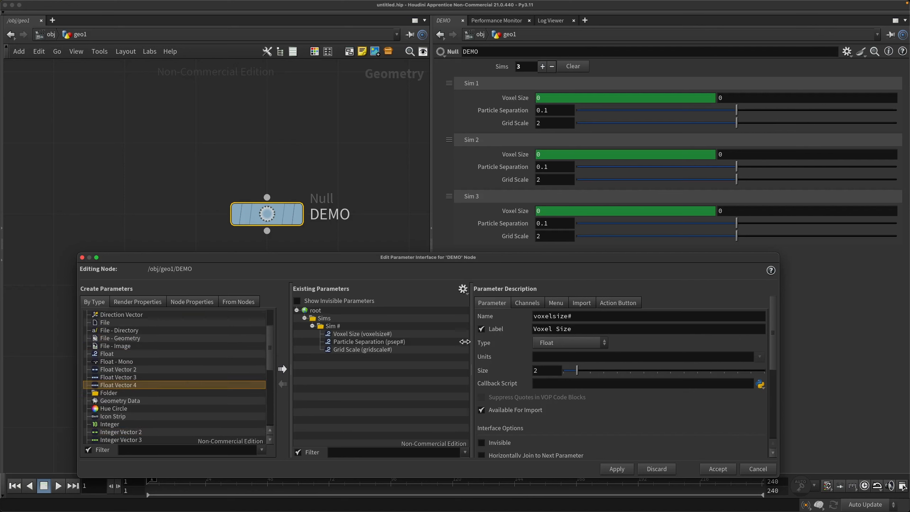
pyautogui.click(449, 334)
pyautogui.click(581, 341)
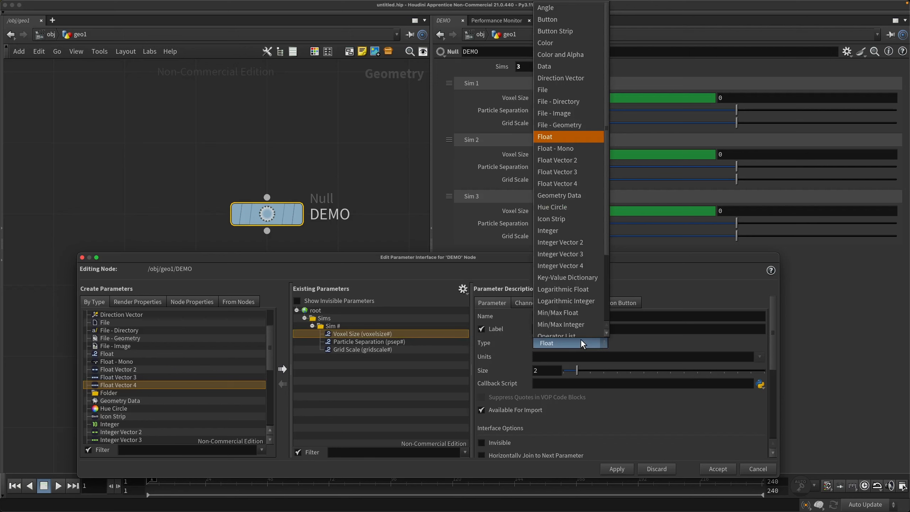
pyautogui.click(580, 163)
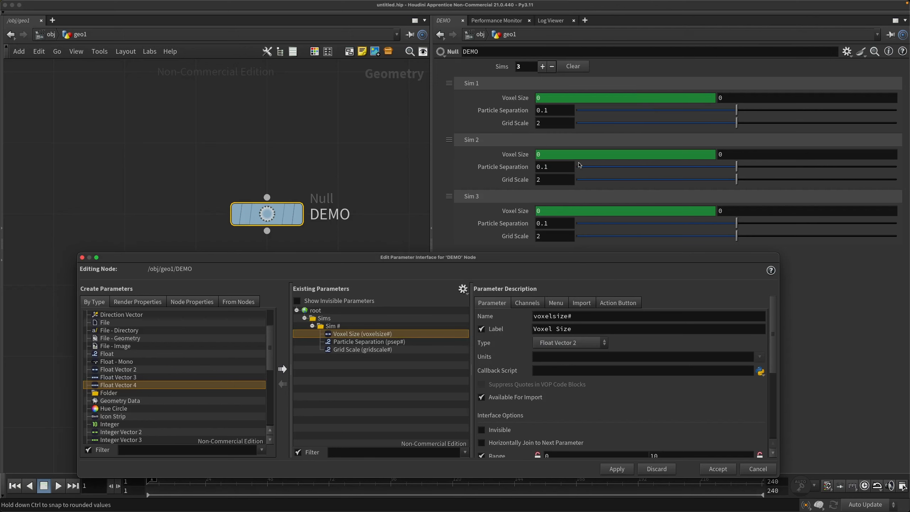
# Apply the Float Vector 2 type change to the Voxel Size parameter.
pyautogui.click(617, 467)
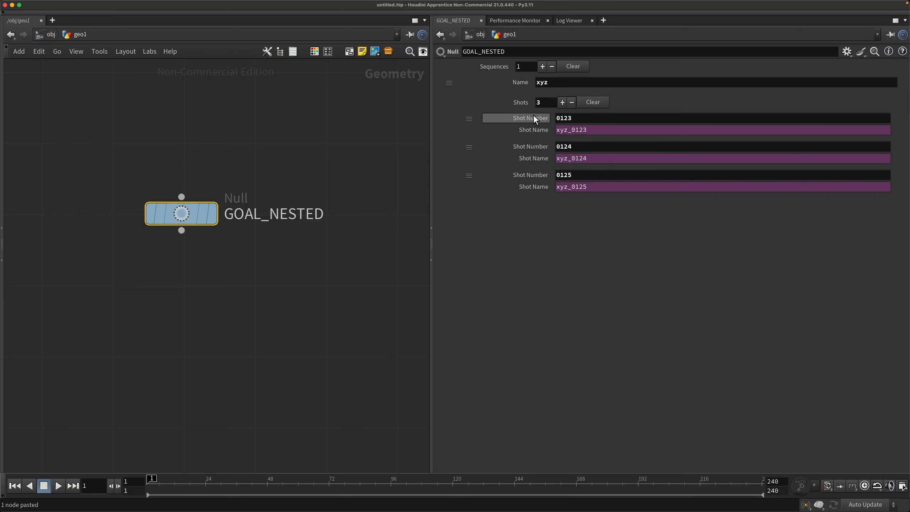
# Add a second sequence to the GOAL_NESTED node and add four more shots inside it.
pyautogui.click(542, 67)
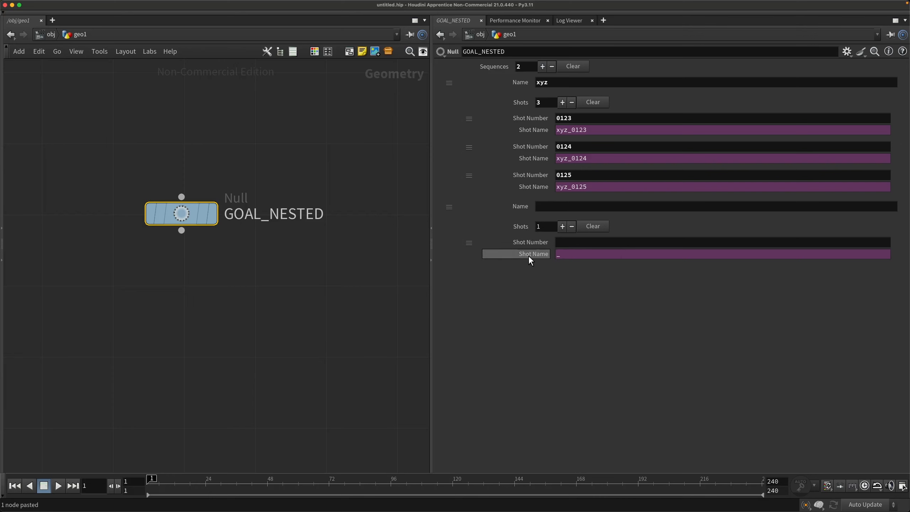
pyautogui.click(562, 226)
pyautogui.click(562, 226)
pyautogui.click(562, 226)
pyautogui.click(562, 226)
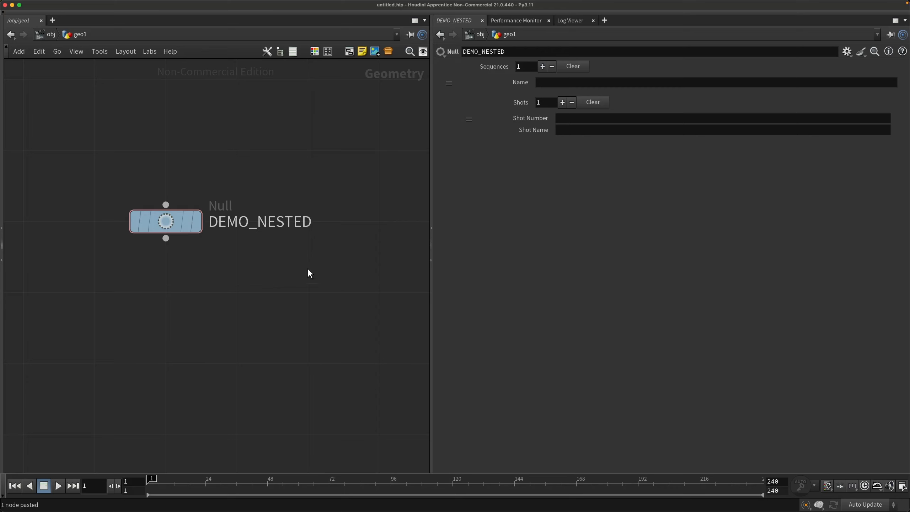
# Open the parameter interface editor for DEMO_NESTED and examine the names of the Sequences, Shots, Shot Number and Shot Name parameters.
pyautogui.click(845, 51)
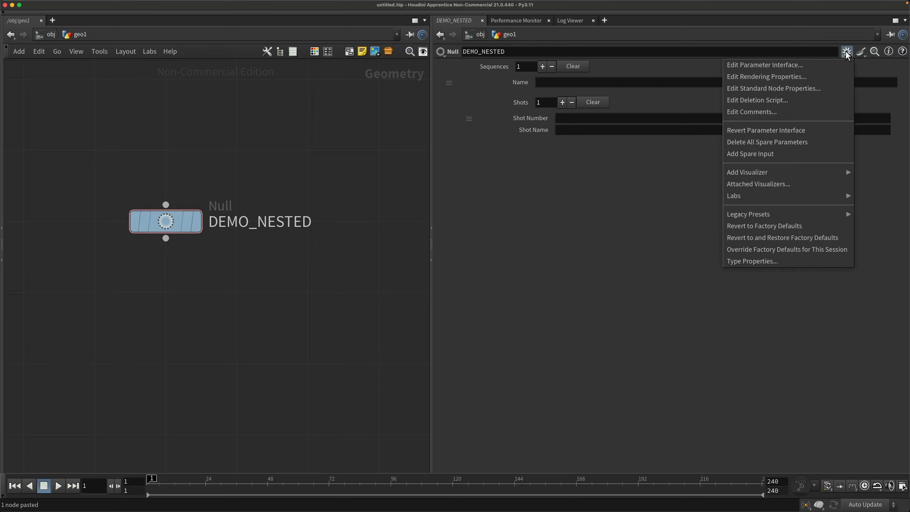
pyautogui.click(769, 65)
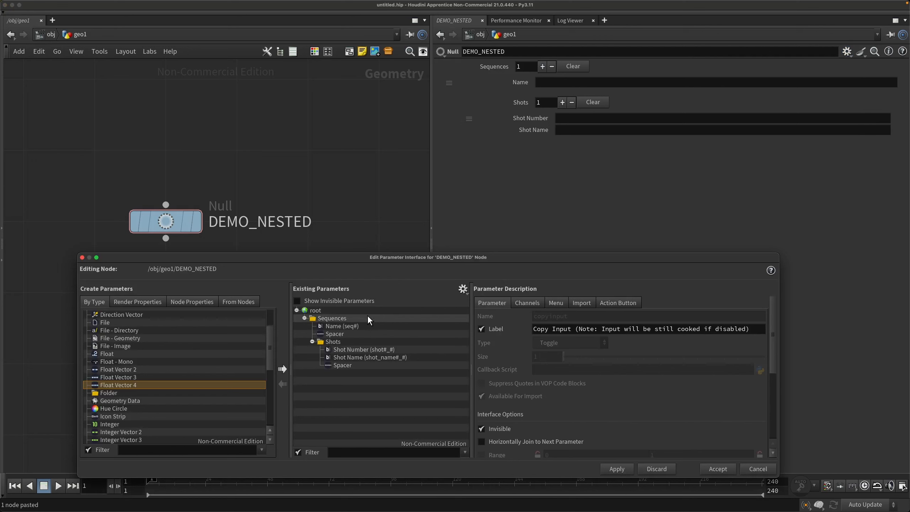
pyautogui.click(411, 320)
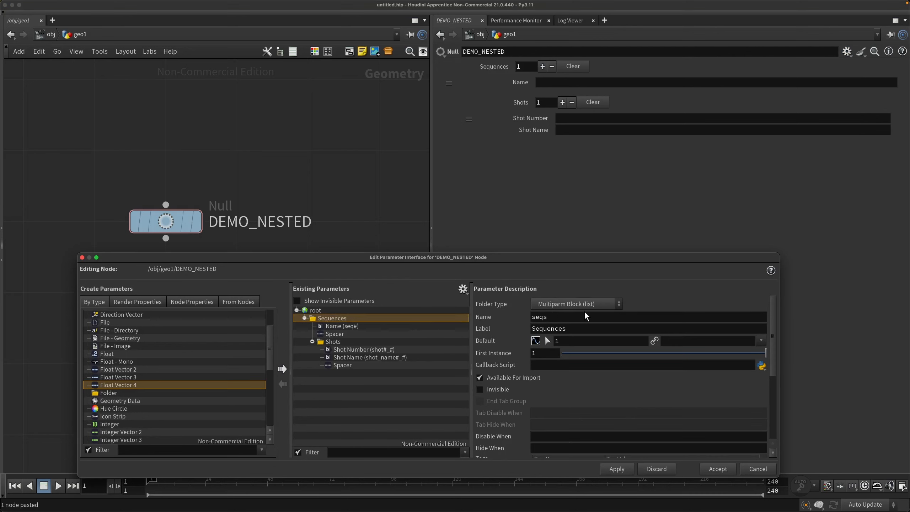
pyautogui.click(402, 342)
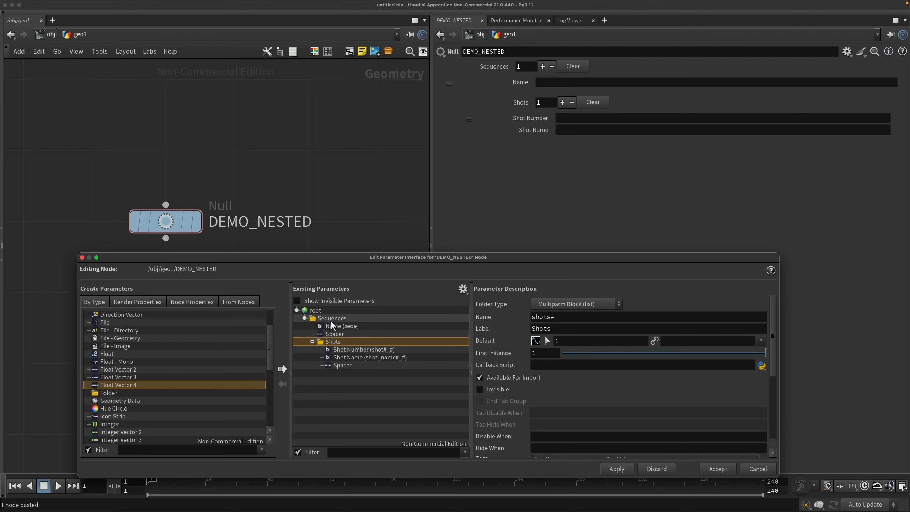
pyautogui.click(354, 351)
pyautogui.click(352, 356)
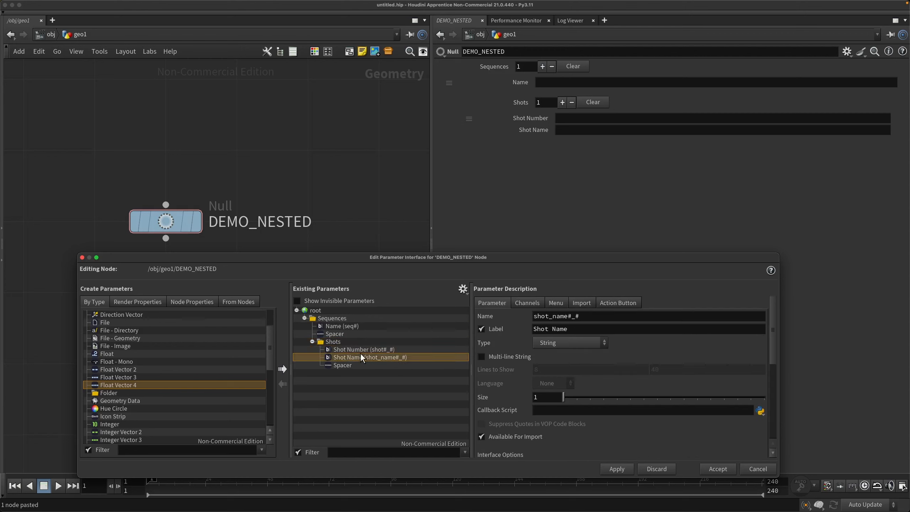
pyautogui.click(386, 350)
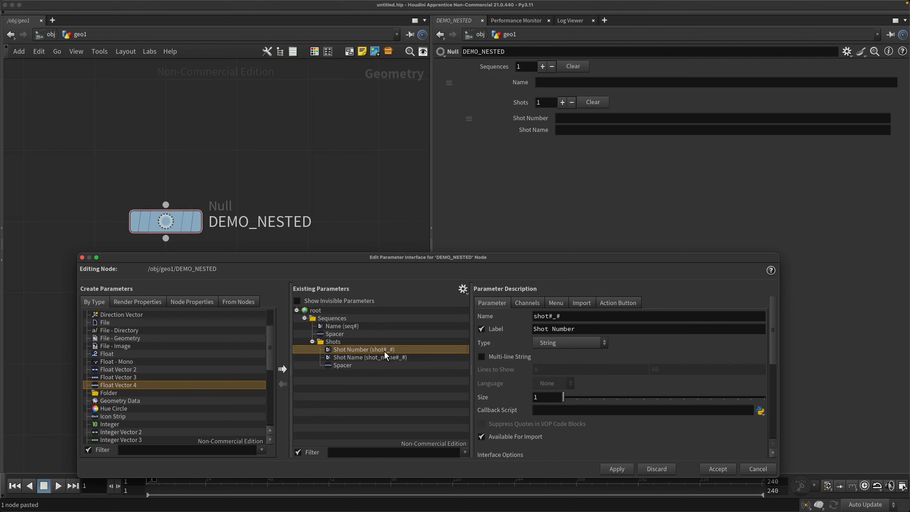
# Add a String parameter below Shot Name inside the Shots multiparm block and apply the change.
pyautogui.scroll(-5, 213, 404)
pyautogui.scroll(-1, 197, 407)
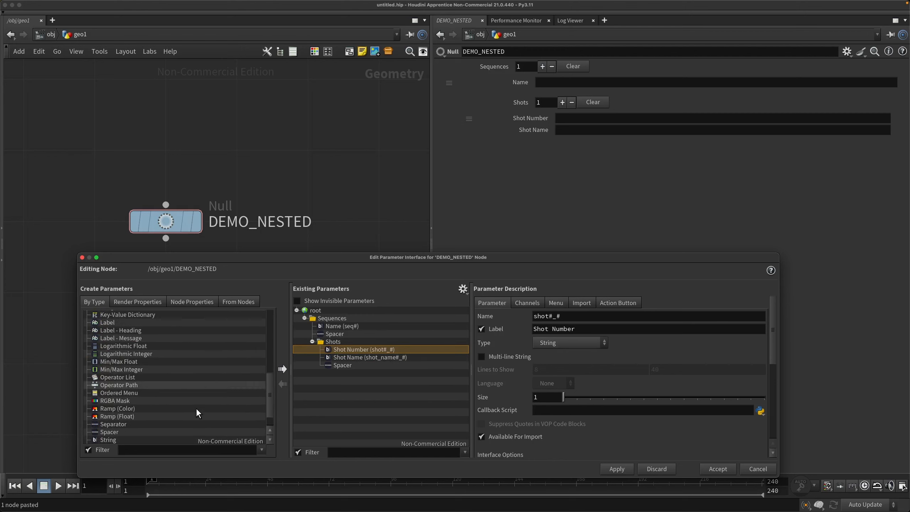
pyautogui.scroll(-1, 184, 416)
pyautogui.click(112, 410)
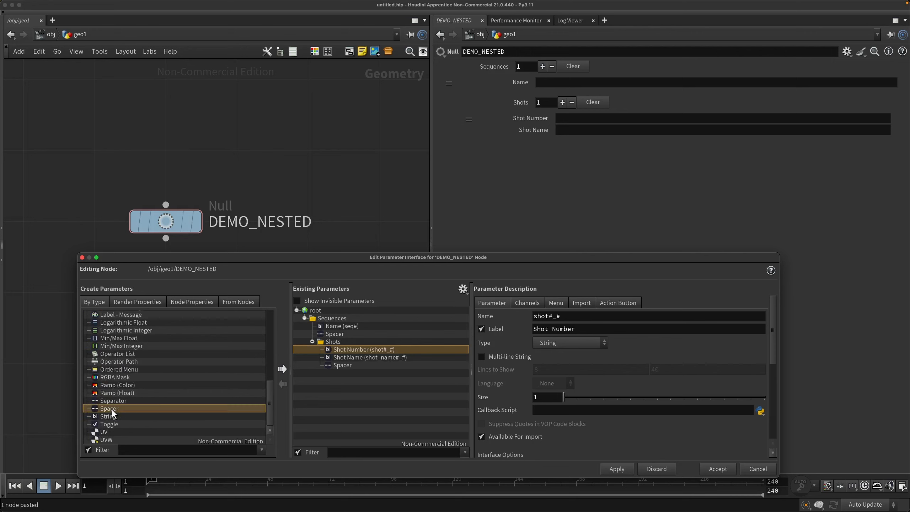
pyautogui.click(101, 418)
pyautogui.moveTo(103, 415); pyautogui.dragTo(349, 361)
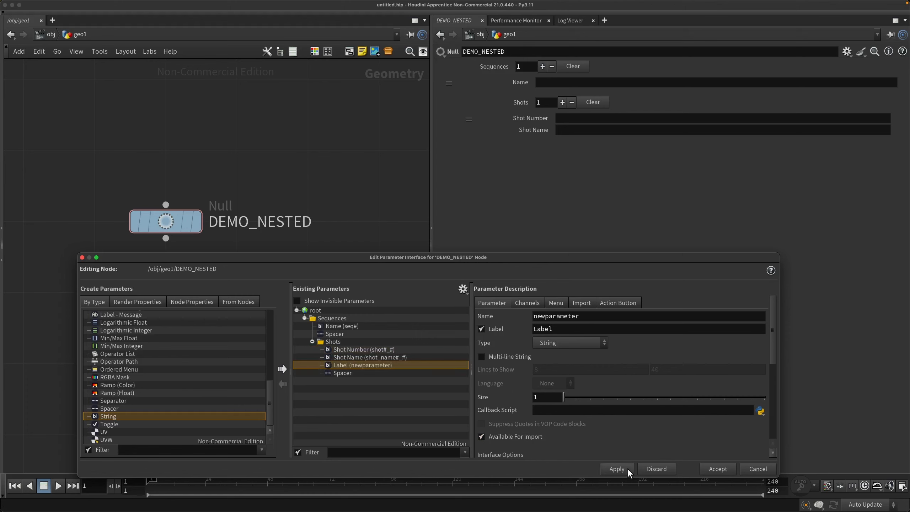
pyautogui.click(614, 469)
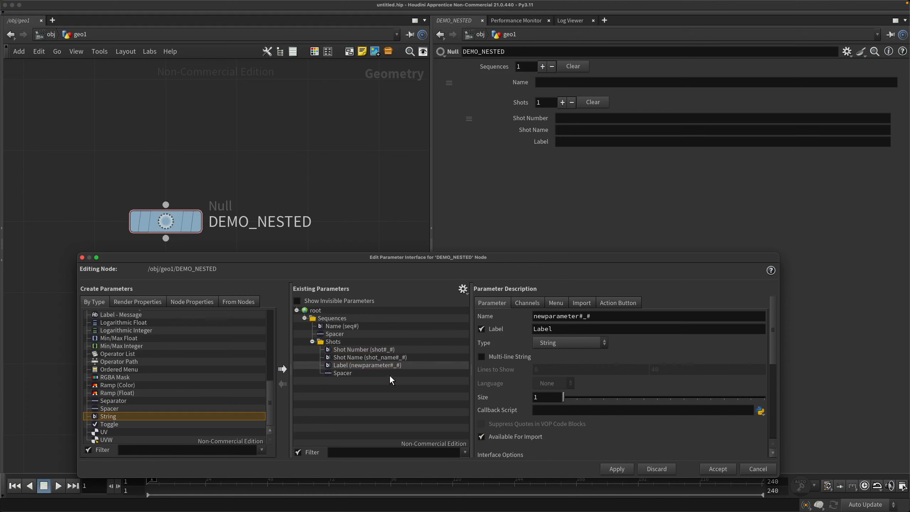
# Try to shorten the new string parameter's name to newparameter# and apply it.
pyautogui.doubleClick(397, 364)
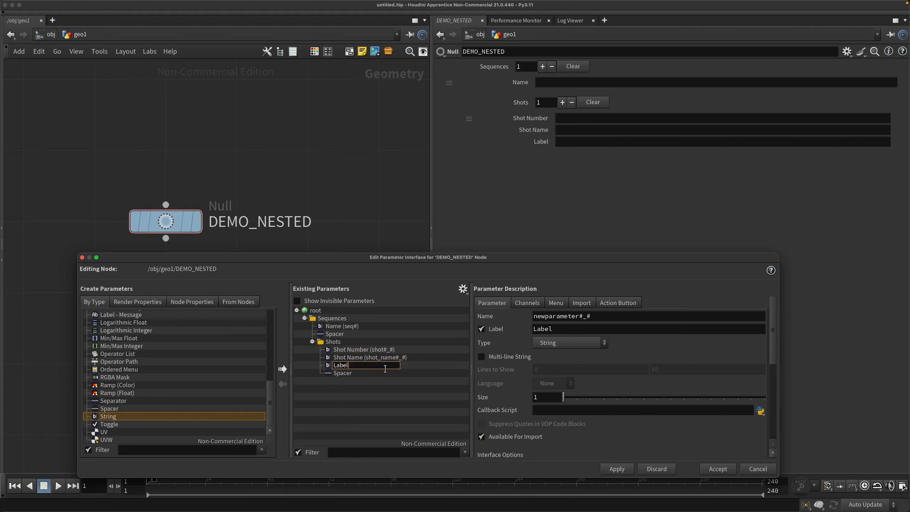
pyautogui.click(613, 316)
pyautogui.press('BackSpace')
pyautogui.press('BackSpace')
pyautogui.press('Return')
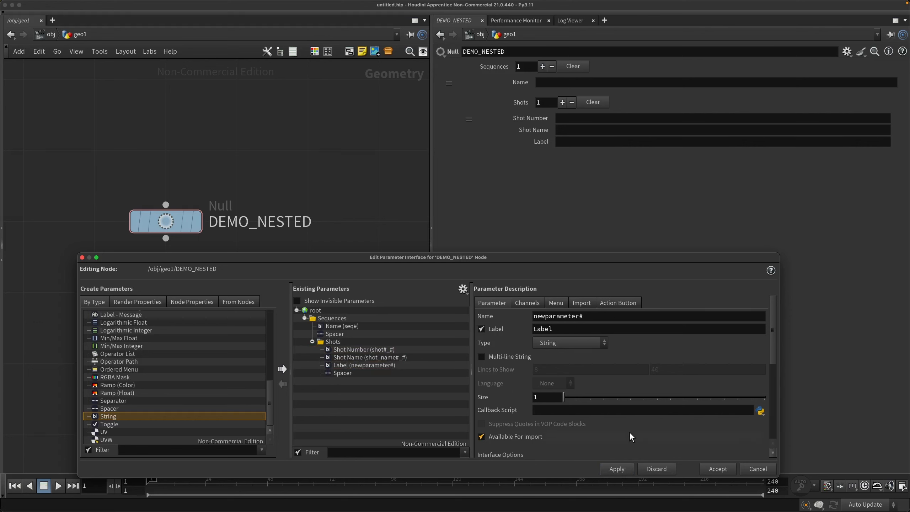
pyautogui.click(618, 468)
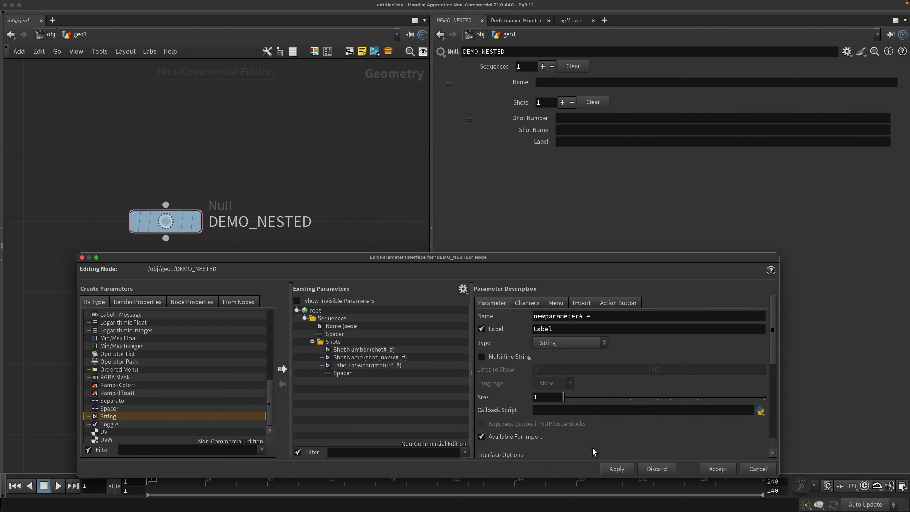
# Try newparameter## as the string parameter's name, and put the underscore back so it reads newparameter#_#.
pyautogui.click(588, 316)
pyautogui.press('BackSpace')
pyautogui.press('Return')
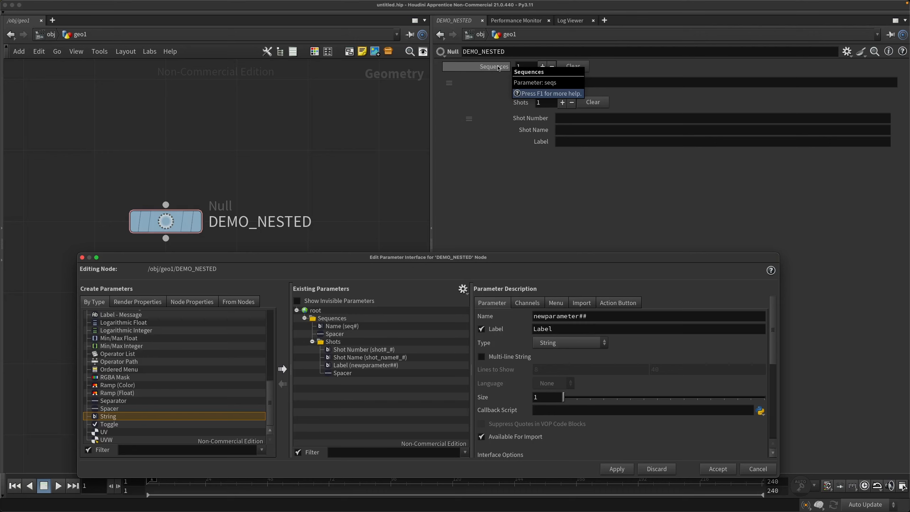
pyautogui.click(584, 315)
pyautogui.write('_')
pyautogui.press('Return')
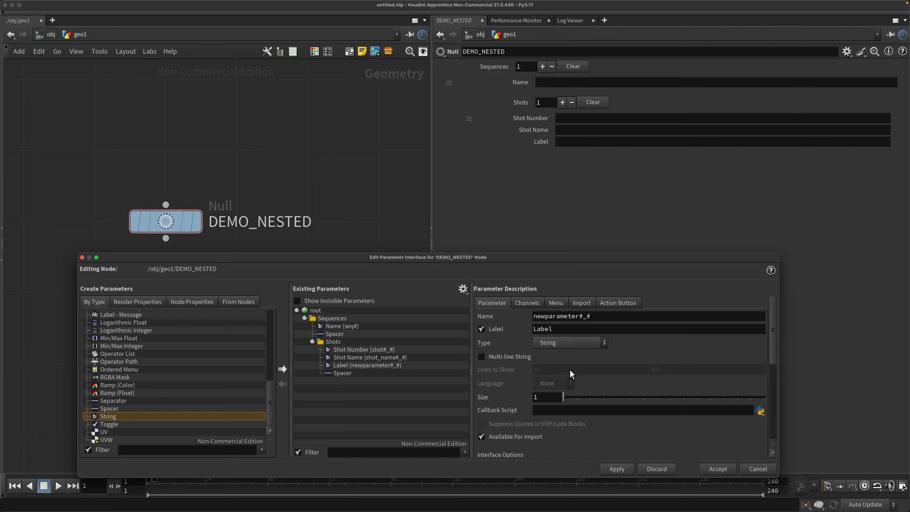
# Apply the parameter interface and add a second shot to the DEMO_NESTED sequence.
pyautogui.click(614, 469)
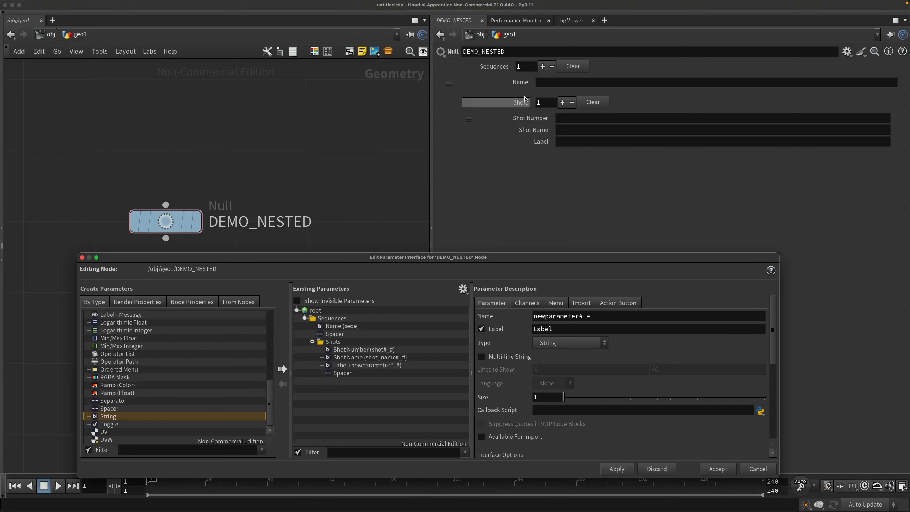
pyautogui.click(562, 102)
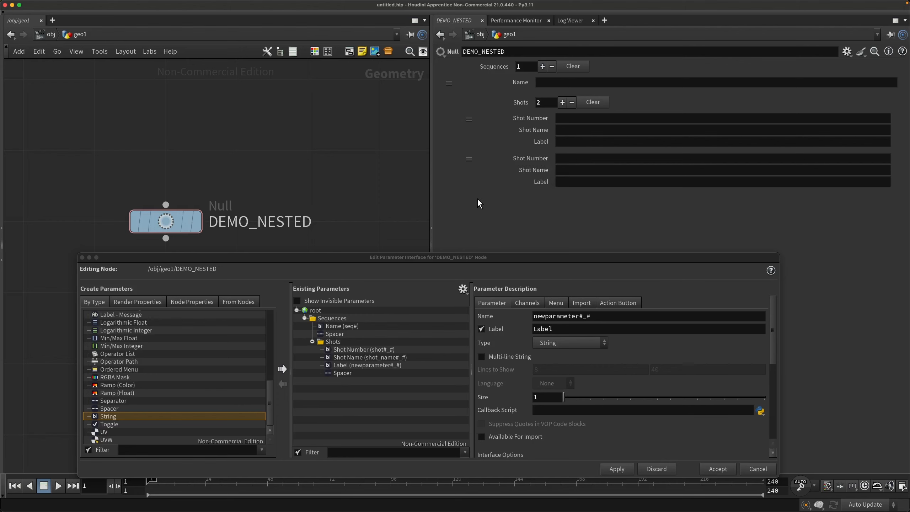
# Open a Python shell and enter hou.Parm.multiParm to list the matching methods.
pyautogui.hotkey('alt', 'shift', 'p')
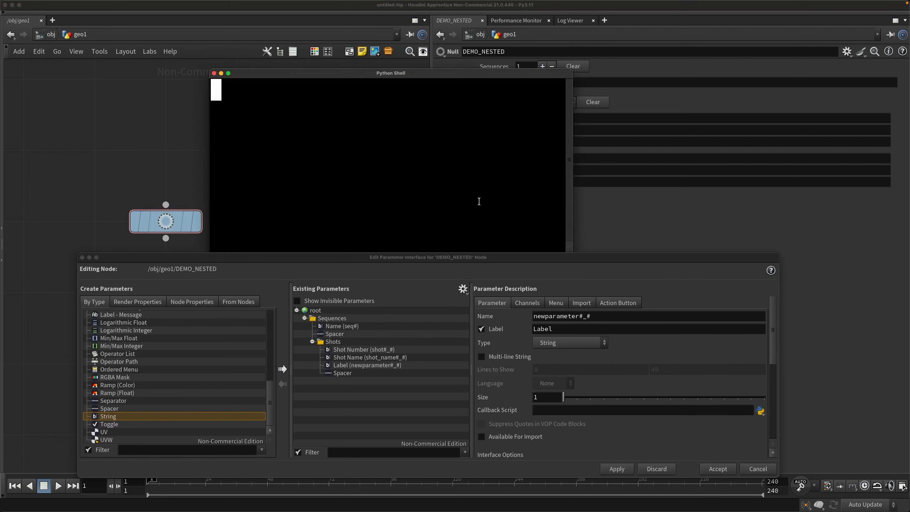
pyautogui.write('(')
pyautogui.press('BackSpace')
pyautogui.write('hou.Parm')
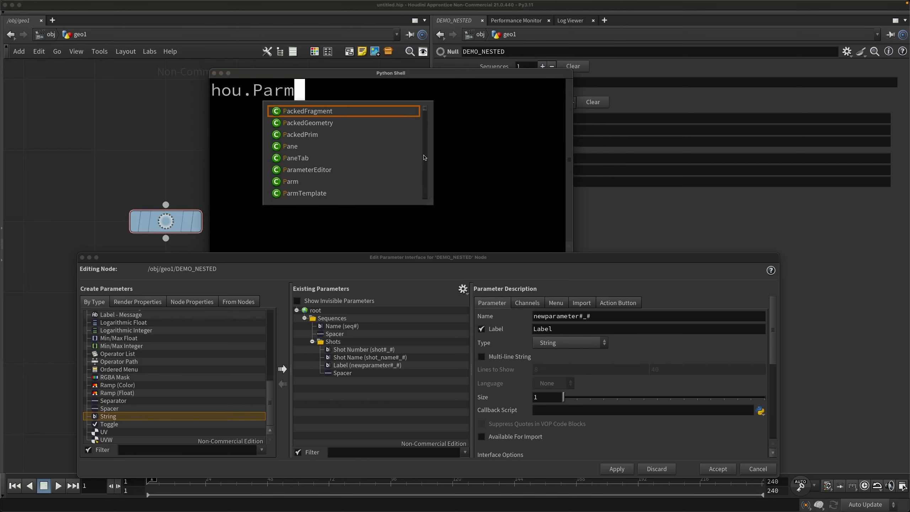
pyautogui.write('.multip')
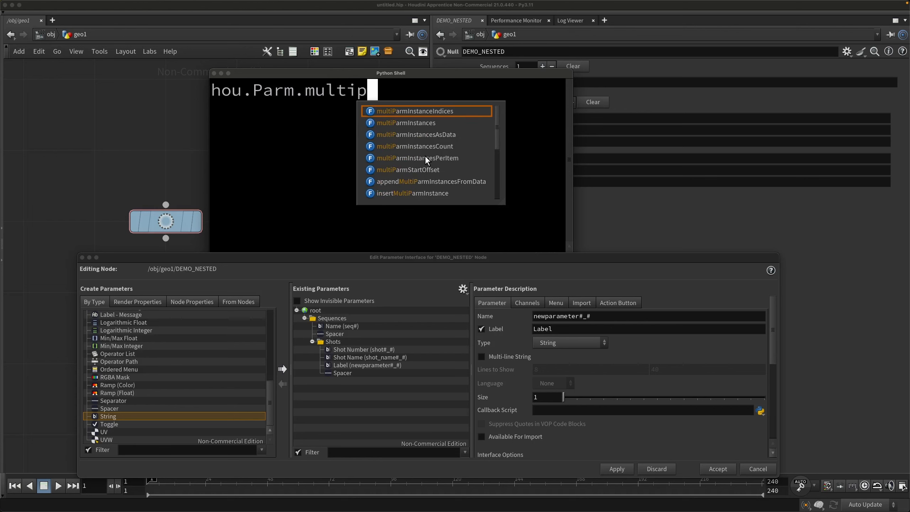
pyautogui.press('BackSpace')
pyautogui.write('Parm')
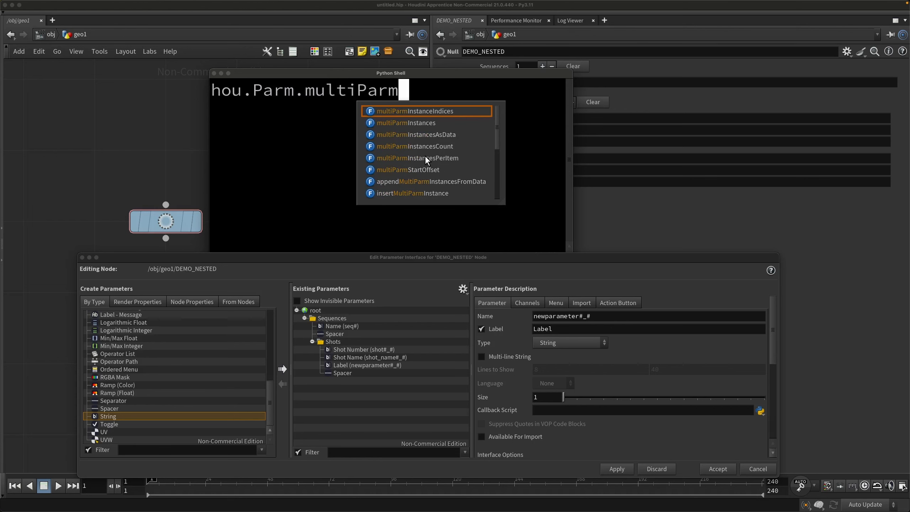
# Look through the suggested multiparm methods of hou.Parm, returning to multiParmInstanceIndices.
pyautogui.press('Down')
pyautogui.press('Down')
pyautogui.press('Down')
pyautogui.press('Down')
pyautogui.press('Down')
pyautogui.press('Down')
pyautogui.press('Down')
pyautogui.press('Down')
pyautogui.press('Down')
pyautogui.press('Down')
pyautogui.press('Down')
pyautogui.press('Down')
pyautogui.press('Down')
pyautogui.press('Down')
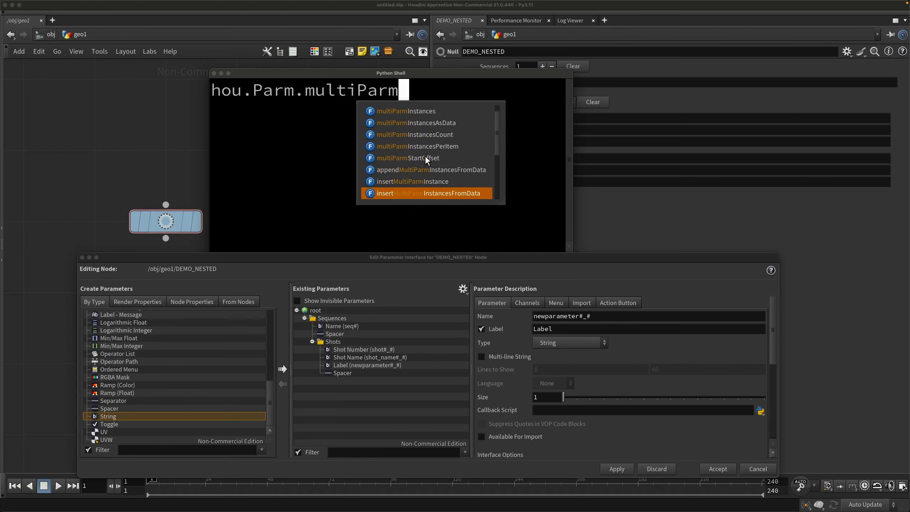
pyautogui.press('Down')
pyautogui.press('Down')
pyautogui.press('Down')
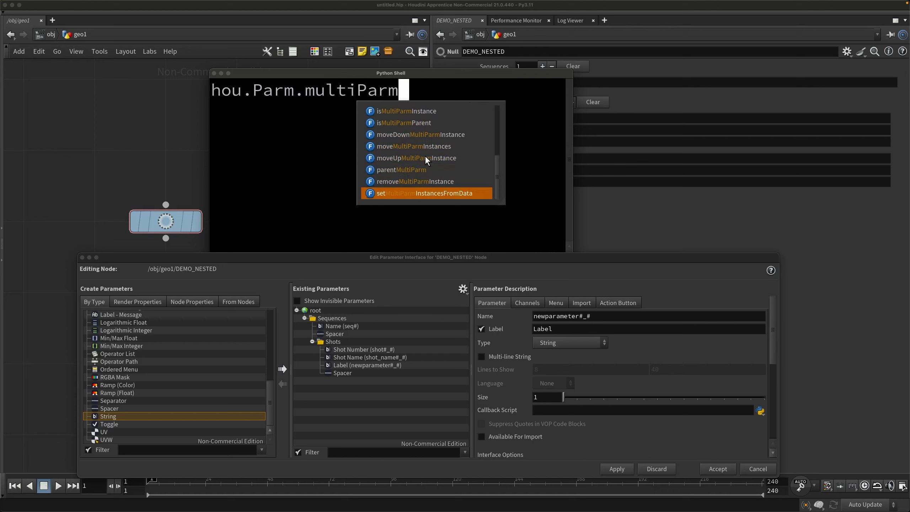
pyautogui.press('Up')
pyautogui.press('Up')
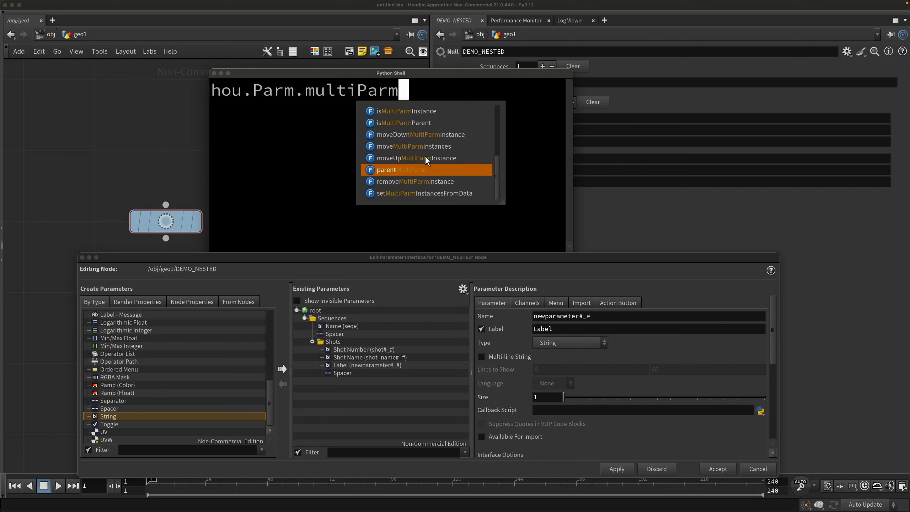
pyautogui.press('Up')
pyautogui.press('Up')
pyautogui.press('Up')
pyautogui.press('Up')
pyautogui.press('Up')
pyautogui.press('Up')
pyautogui.press('Up')
pyautogui.press('Up')
pyautogui.press('Up')
pyautogui.press('Up')
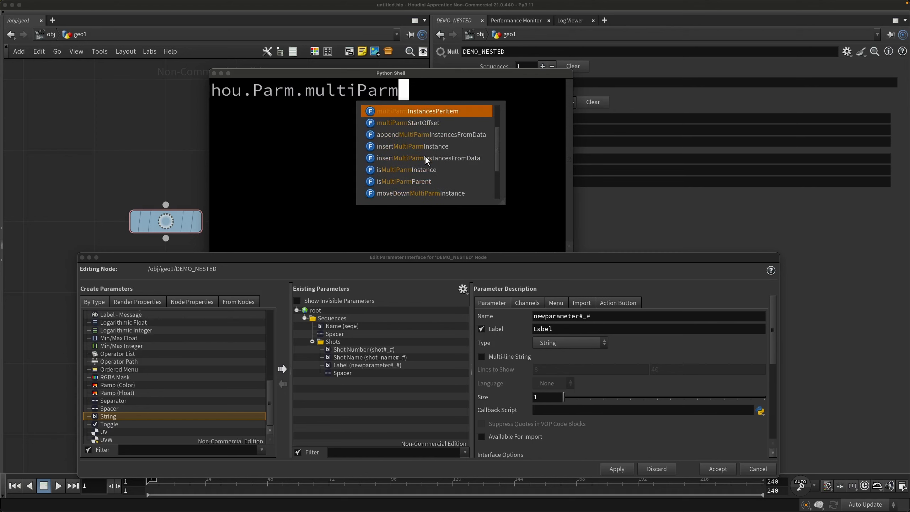
pyautogui.press('Up')
pyautogui.press('Up')
pyautogui.press('Up')
pyautogui.press('Up')
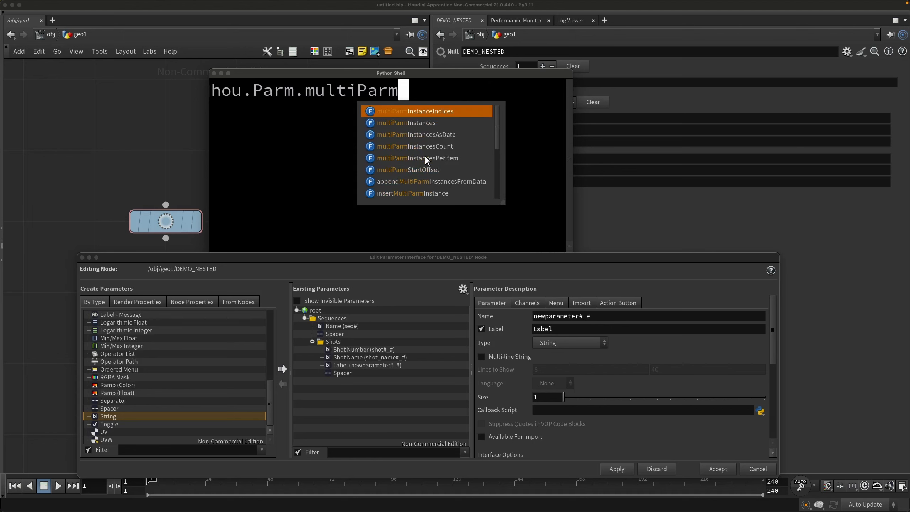
# Complete the call as hou.Parm.multiParmInstanceIndices(, read its documentation and close the Python shell.
pyautogui.press('Return')
pyautogui.write('(')
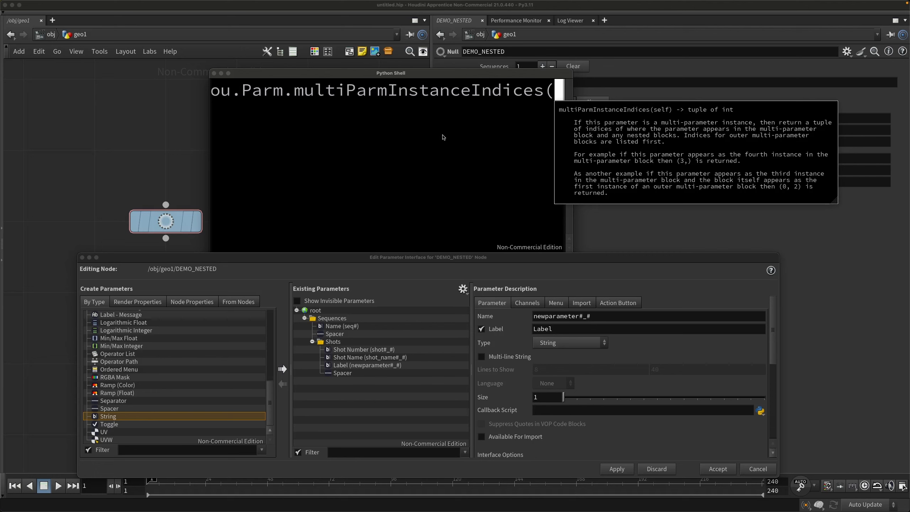
pyautogui.click(474, 129)
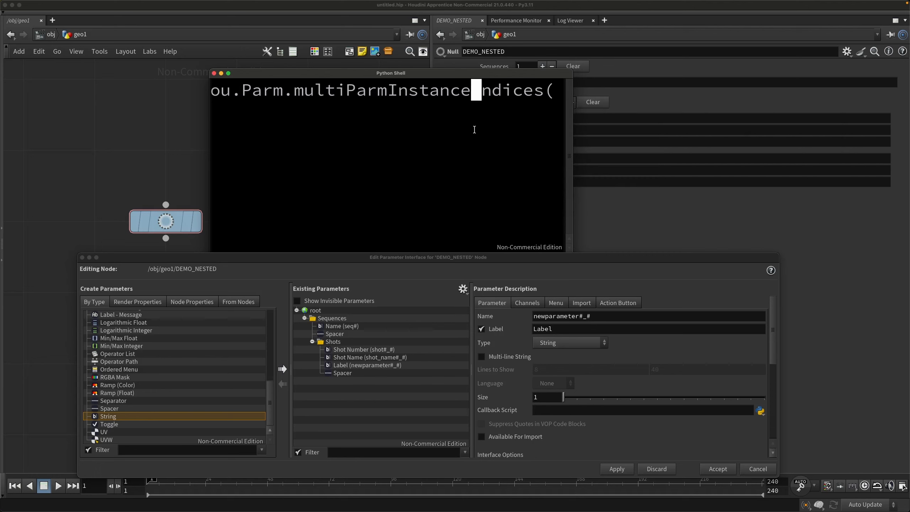
pyautogui.click(214, 73)
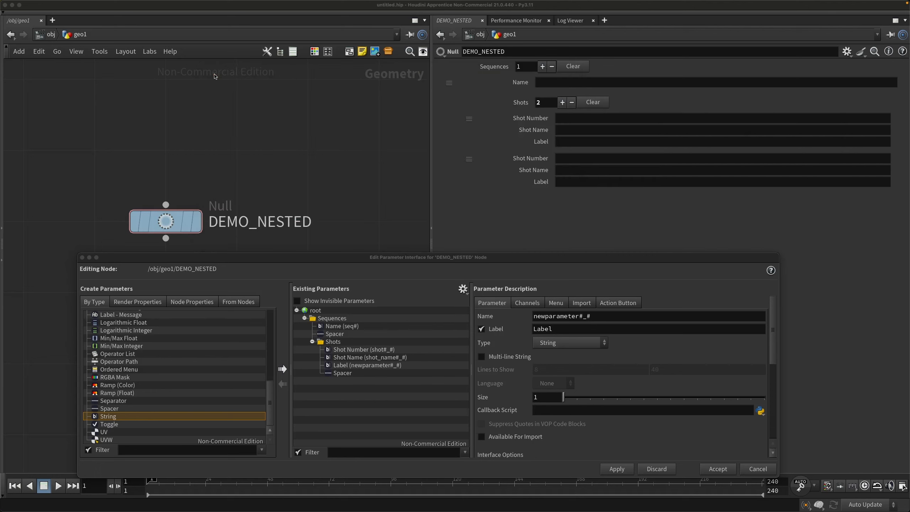
# Give the second shot's Label the Python expression hou.evaluatingParm() and apply it.
pyautogui.click(577, 186)
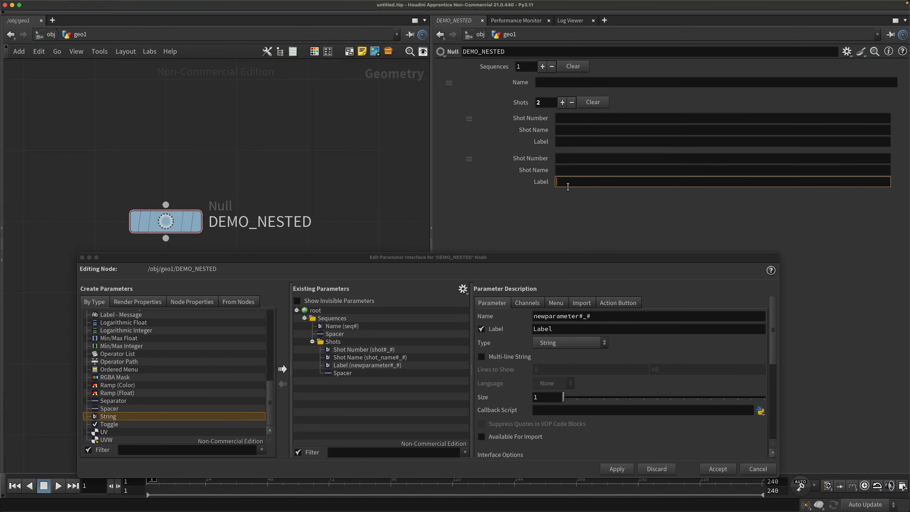
pyautogui.rightClick(562, 181)
pyautogui.moveTo(653, 226)
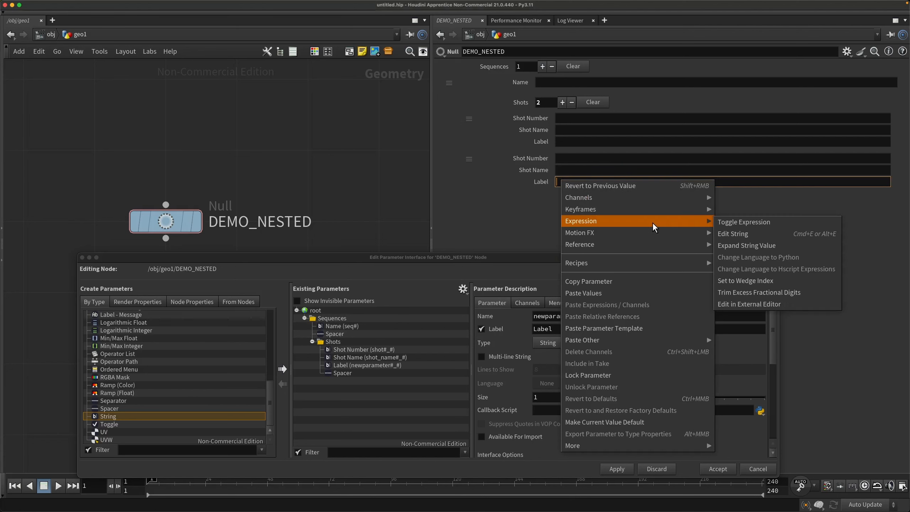
pyautogui.click(738, 233)
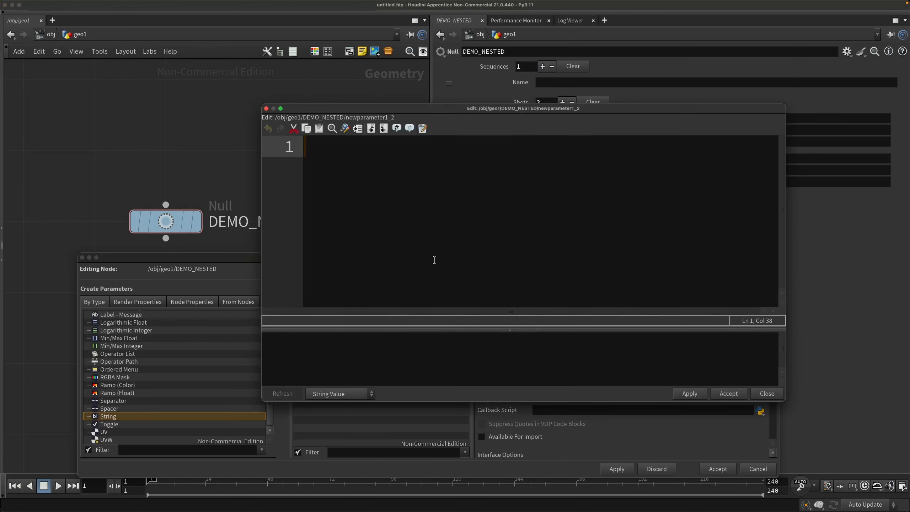
pyautogui.click(369, 393)
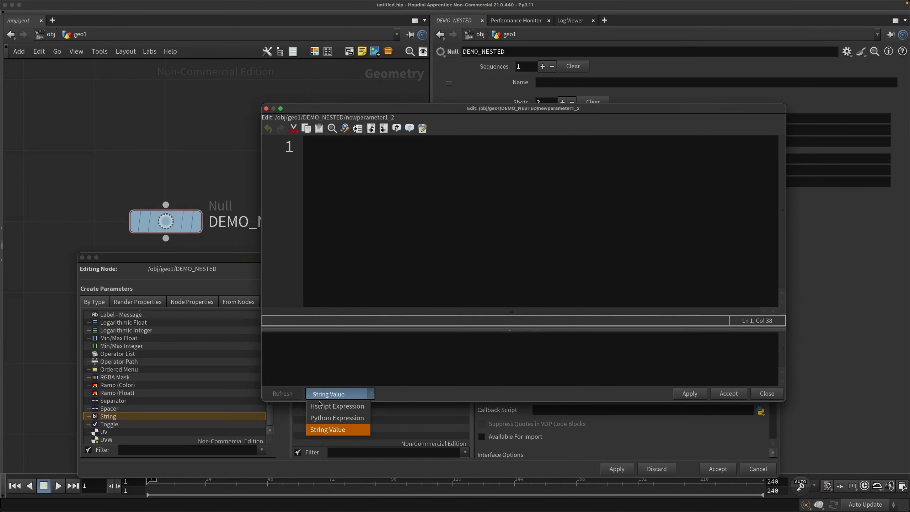
pyautogui.click(330, 418)
pyautogui.moveTo(481, 110); pyautogui.dragTo(464, 249)
pyautogui.click(352, 315)
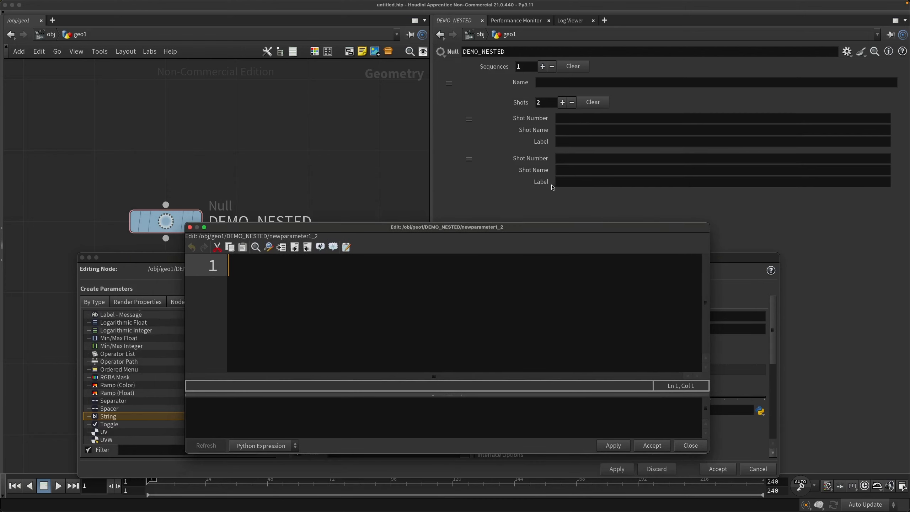
pyautogui.moveTo(510, 236); pyautogui.dragTo(557, 217)
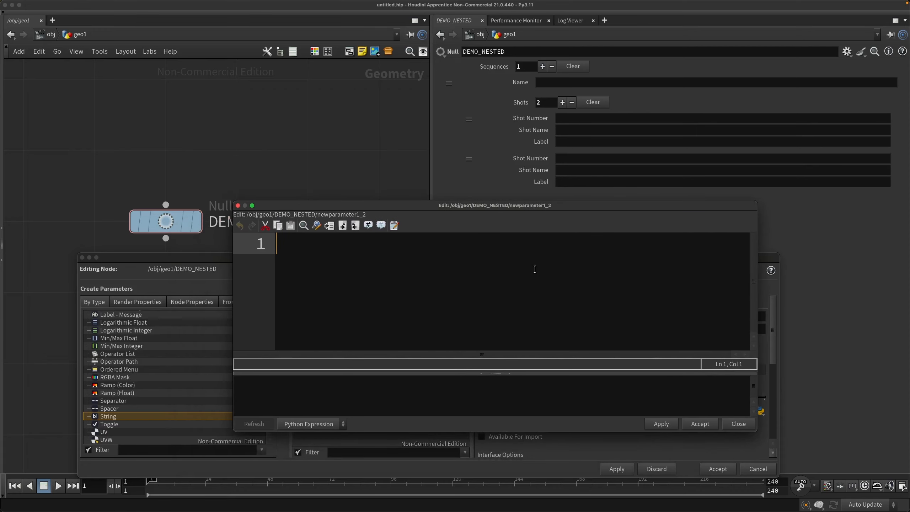
pyautogui.write('hou.eval')
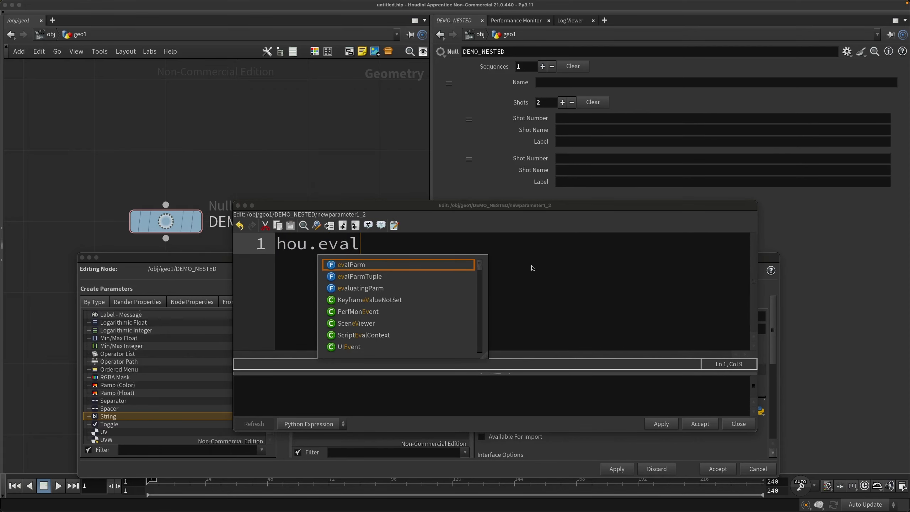
pyautogui.write('u')
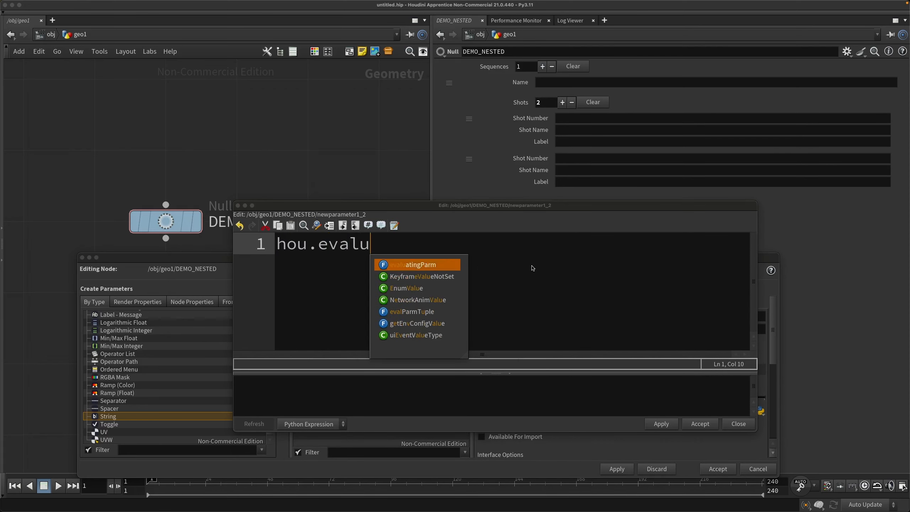
pyautogui.press('Return')
pyautogui.write('()')
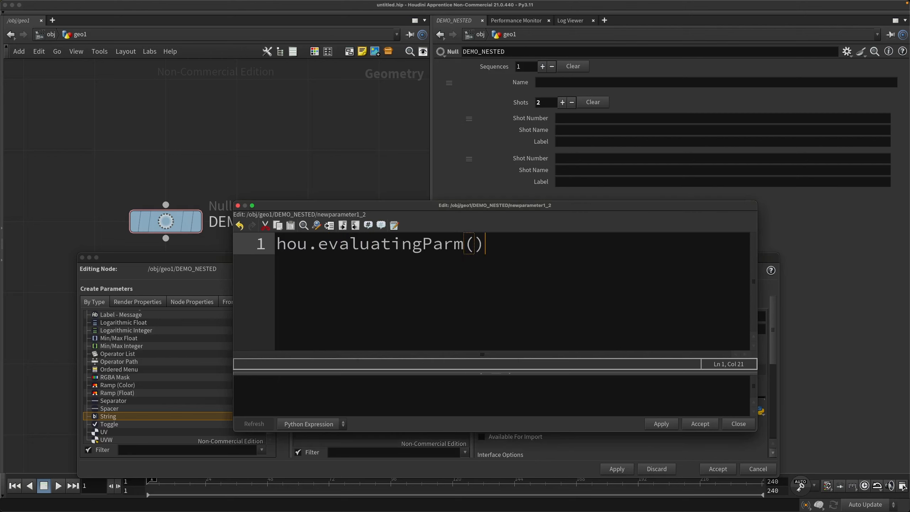
pyautogui.click(661, 423)
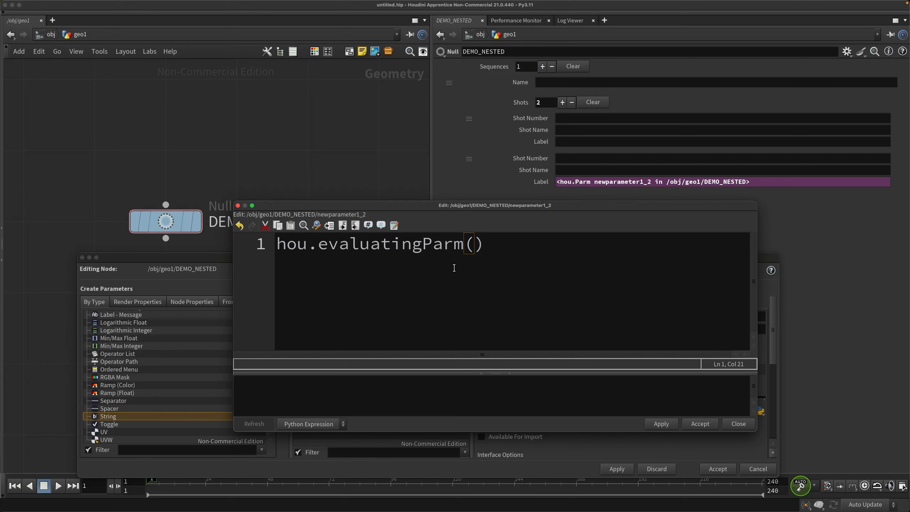
# Remove the hou. prefix from the Label expression, leaving evaluatingParm(), and apply the change.
pyautogui.click(528, 256)
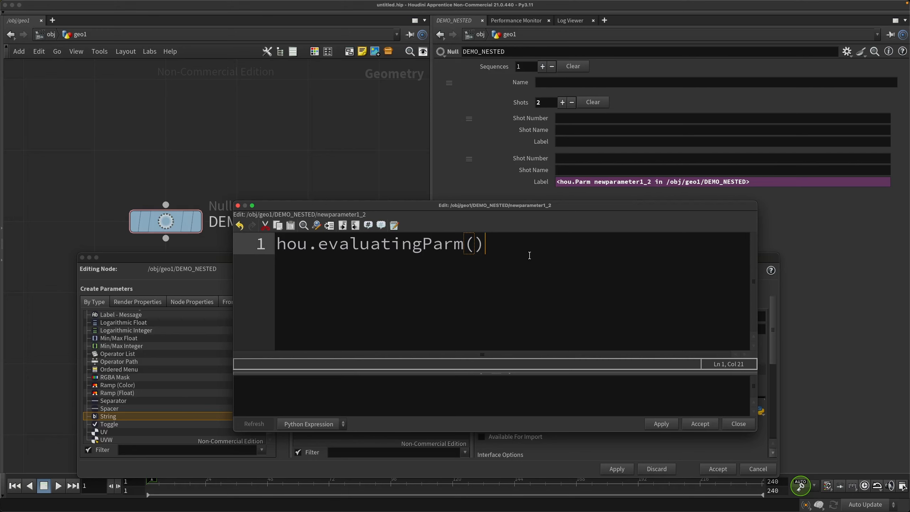
pyautogui.press('Home')
pyautogui.press('Delete')
pyautogui.press('Delete')
pyautogui.press('Delete')
pyautogui.press('Delete')
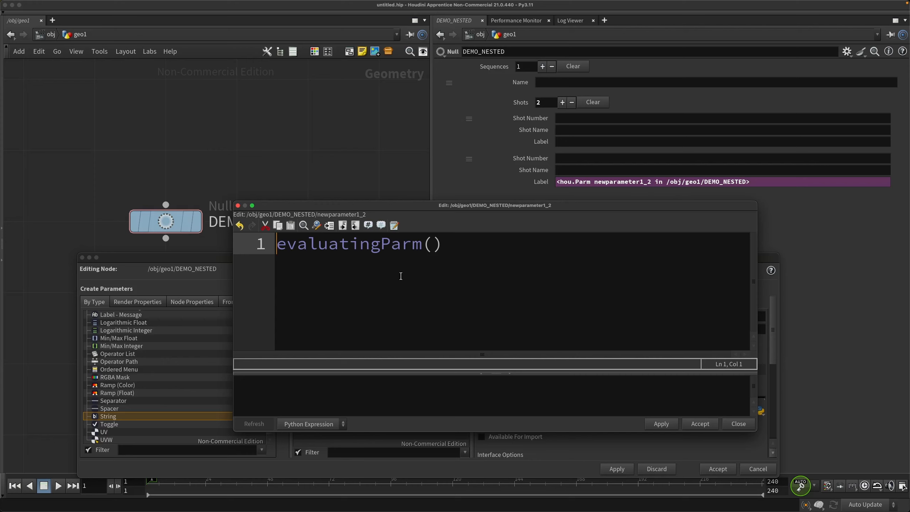
pyautogui.click(658, 423)
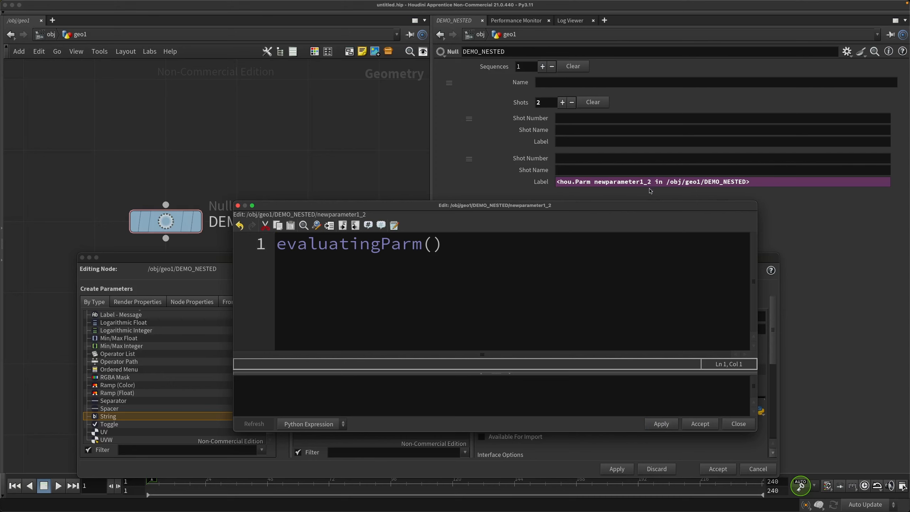
pyautogui.click(572, 262)
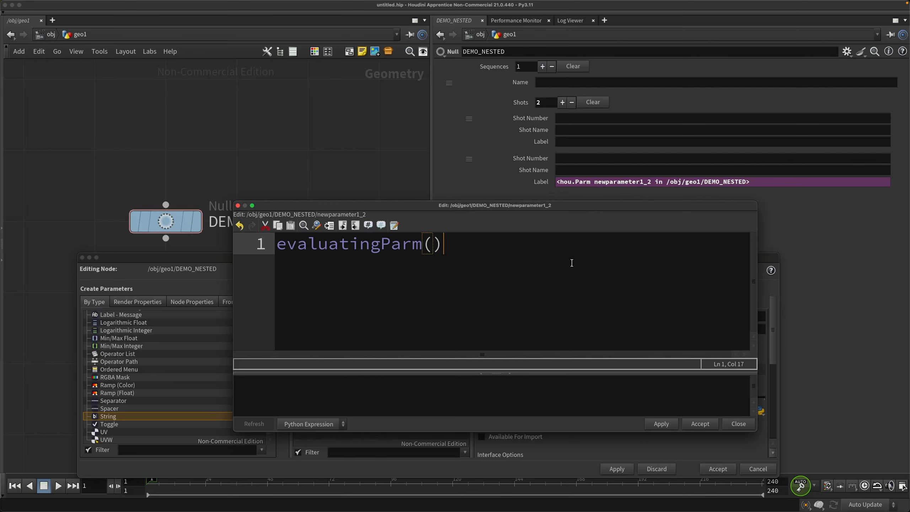
pyautogui.write('.name()')
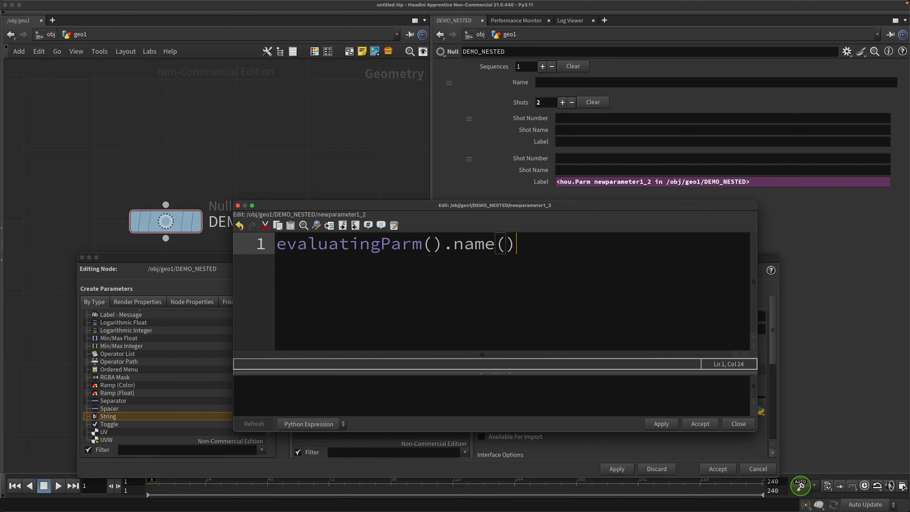
pyautogui.press('BackSpace')
pyautogui.press('BackSpace')
pyautogui.press('BackSpace')
pyautogui.press('BackSpace')
pyautogui.press('BackSpace')
pyautogui.press('BackSpace')
# Complete the Label expression as evaluatingParm().multiParmInstanceIndices(), apply it and close the expression editor.
pyautogui.write('mul')
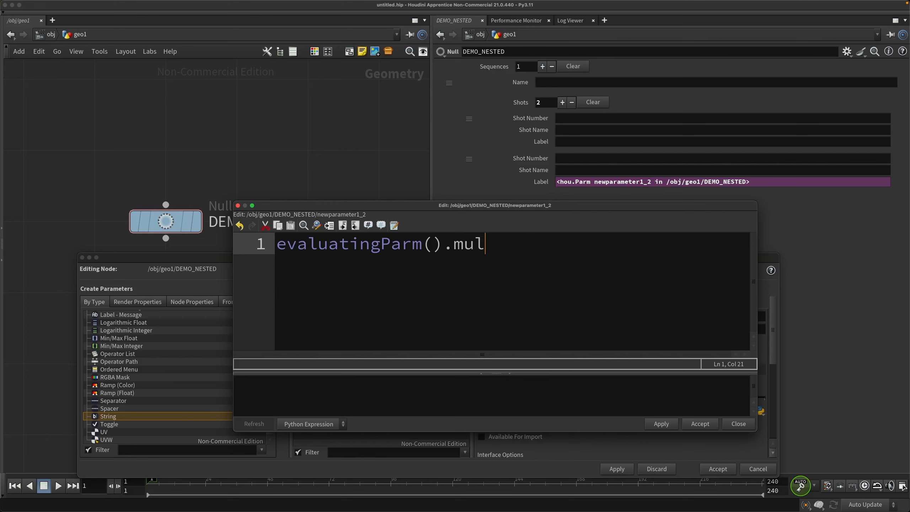
pyautogui.write('tiParmInstanceInde')
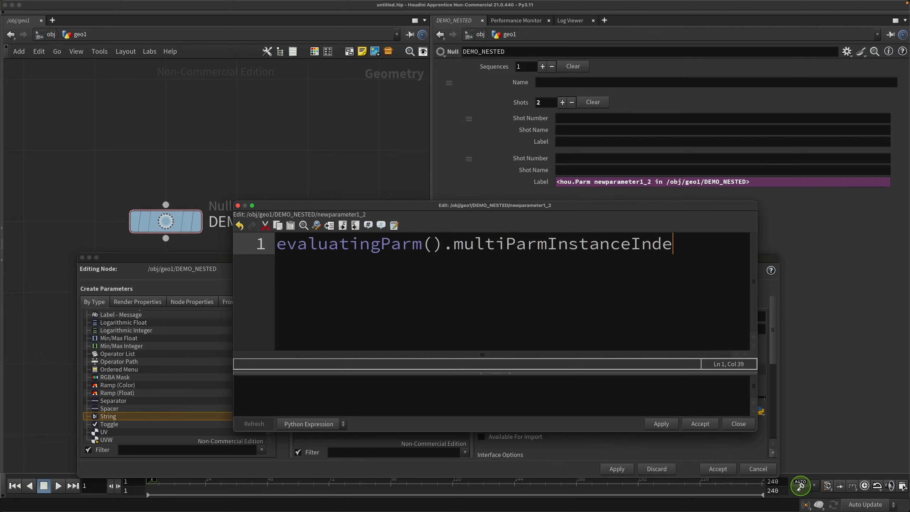
pyautogui.press('BackSpace')
pyautogui.write('ix')
pyautogui.press('BackSpace')
pyautogui.write('ces()')
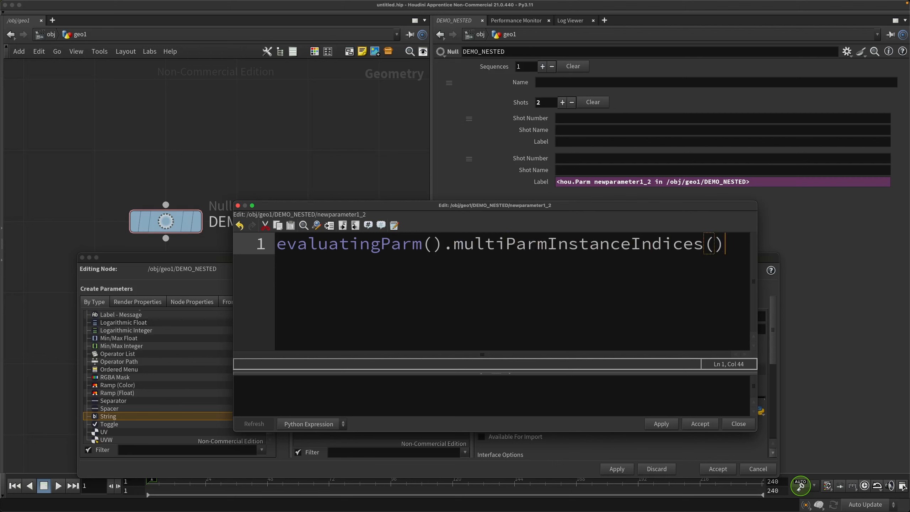
pyautogui.click(661, 423)
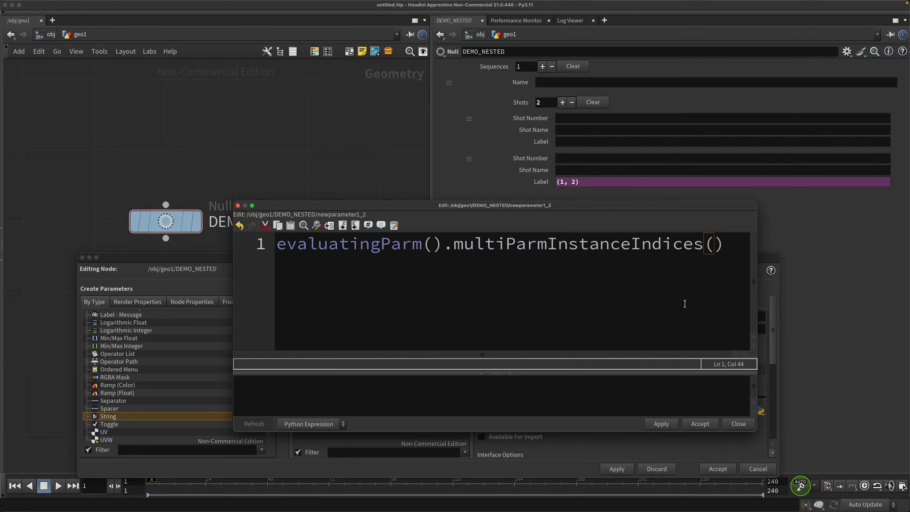
pyautogui.click(740, 423)
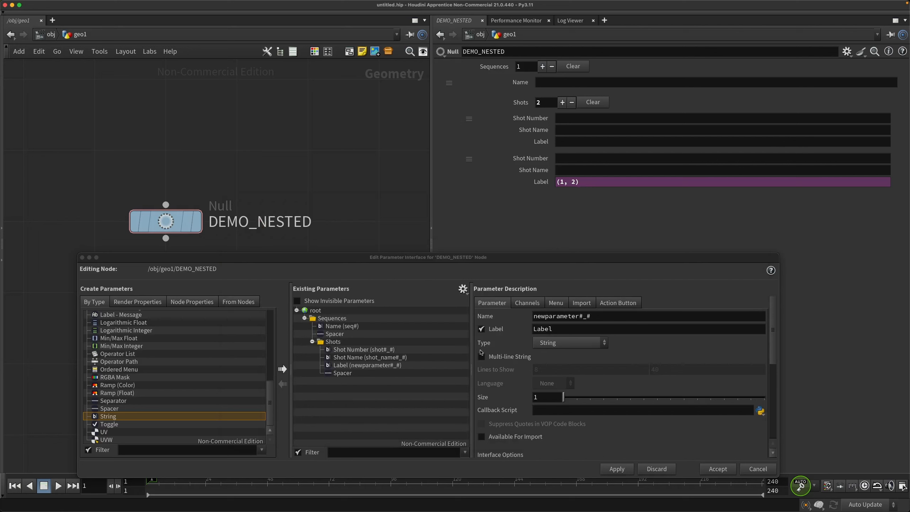
# Delete the Label parameter from the Shots multiparm and apply the interface change.
pyautogui.click(403, 369)
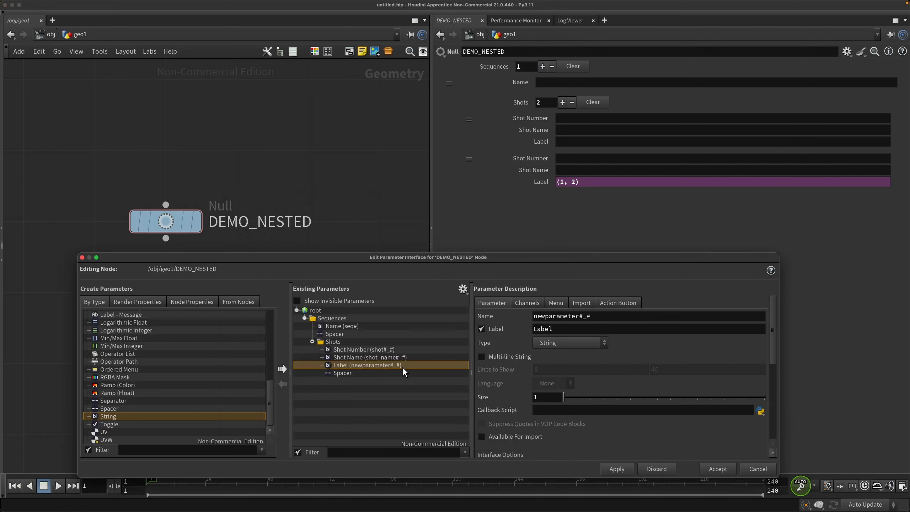
pyautogui.press('Delete')
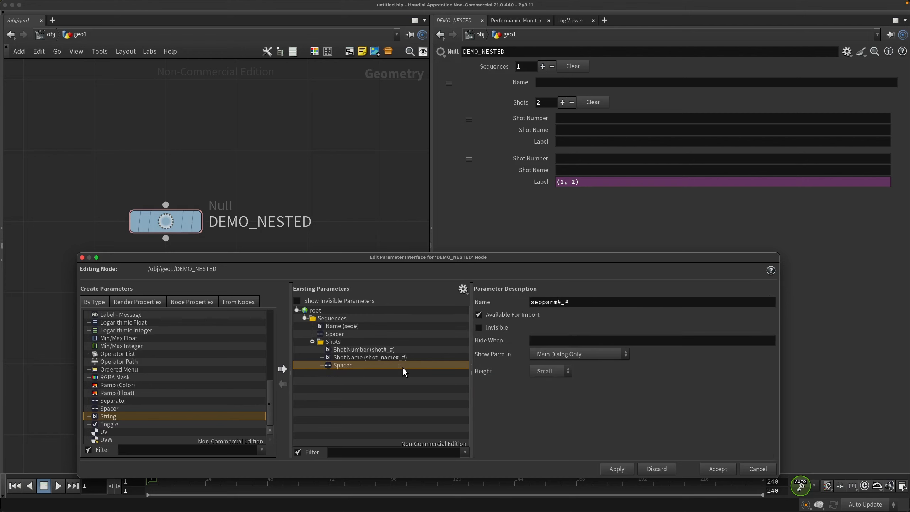
pyautogui.click(617, 468)
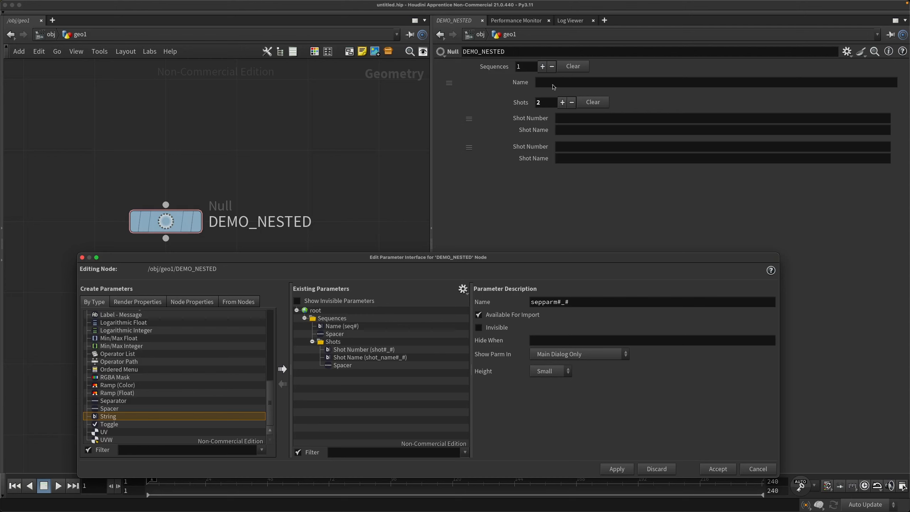
# Name the sequence abc and set the two shots' Shot Numbers to 0123 and 0456.
pyautogui.click(564, 86)
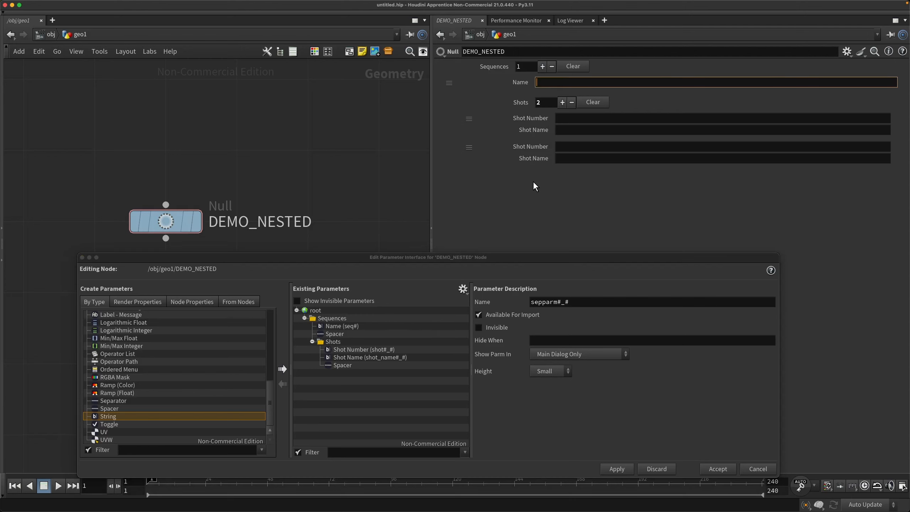
pyautogui.write('abc')
pyautogui.press('Return')
pyautogui.click(586, 119)
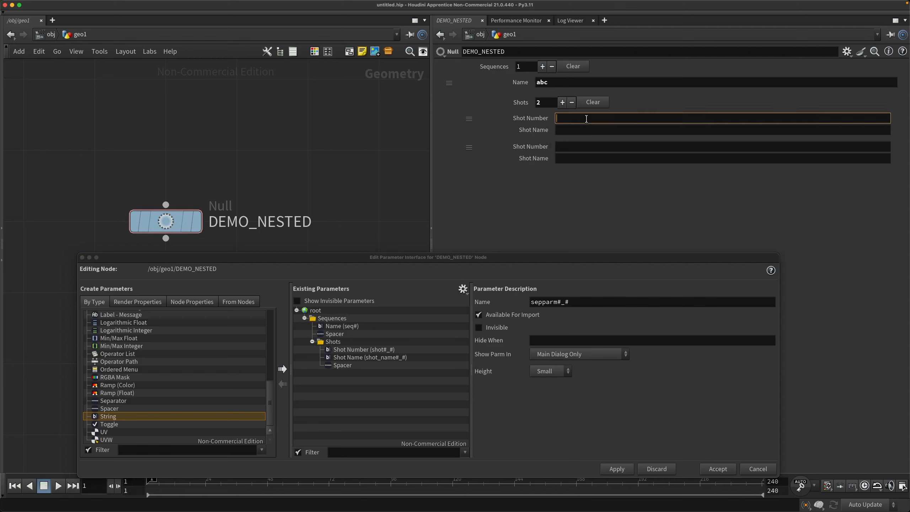
pyautogui.write('0123')
pyautogui.press('Return')
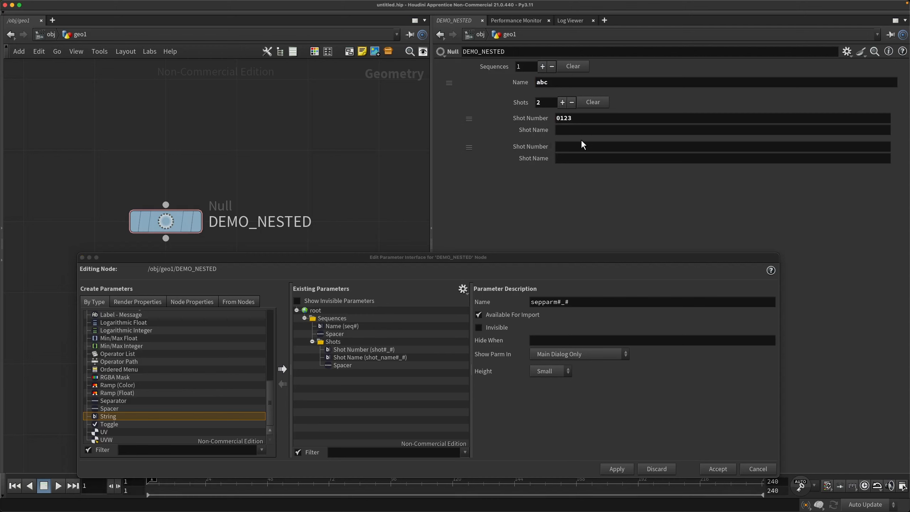
pyautogui.click(581, 143)
pyautogui.write('0456')
pyautogui.press('Return')
# Open the second shot's Shot Name in the expression editor and set its type to Python Expression.
pyautogui.click(562, 130)
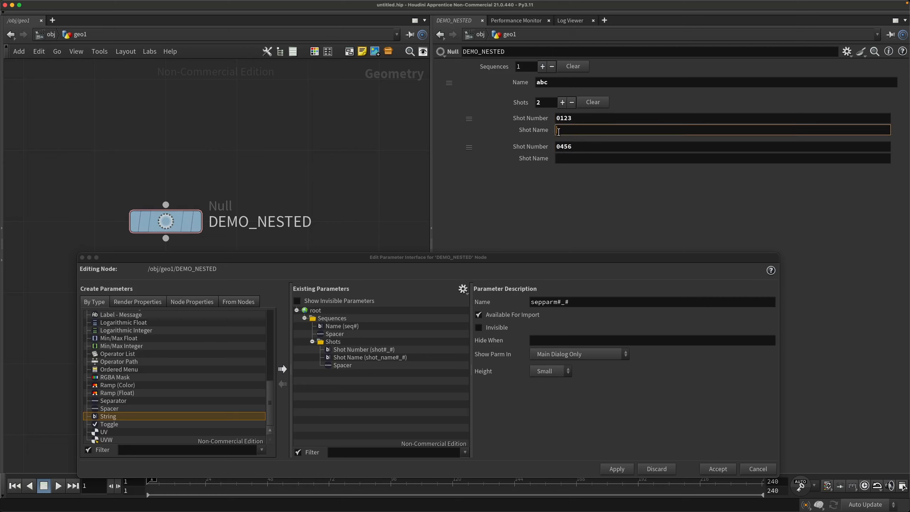
pyautogui.click(569, 158)
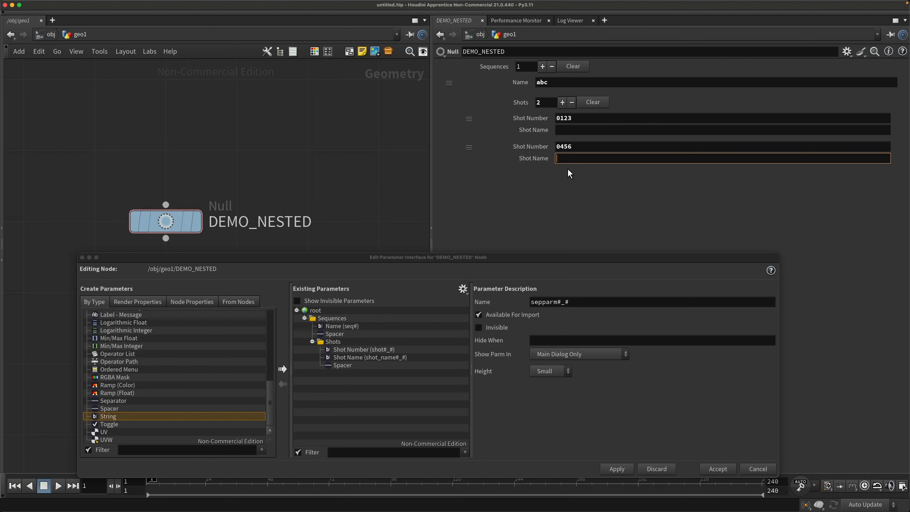
pyautogui.rightClick(559, 164)
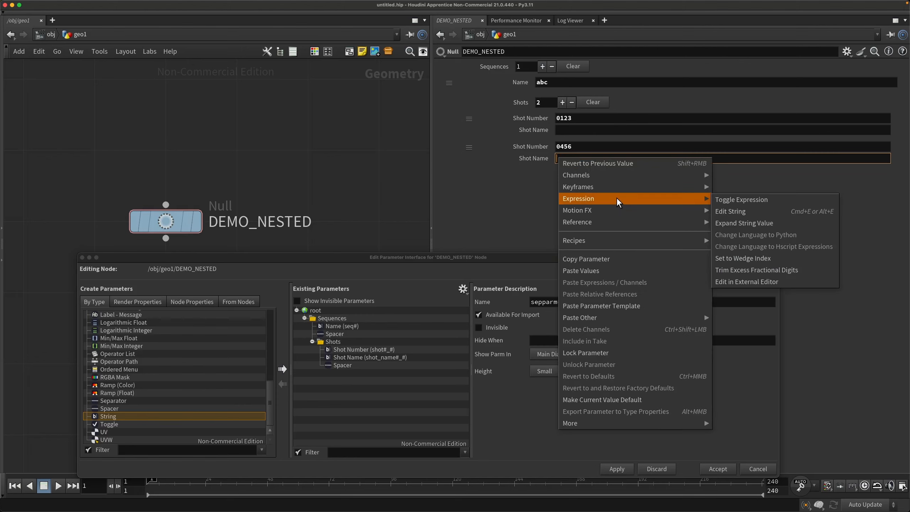
pyautogui.moveTo(698, 198)
pyautogui.click(744, 209)
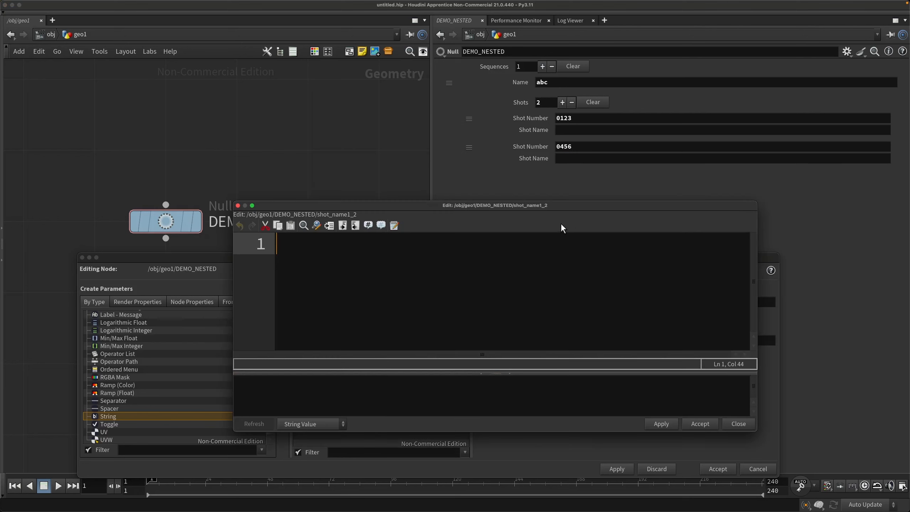
pyautogui.click(311, 427)
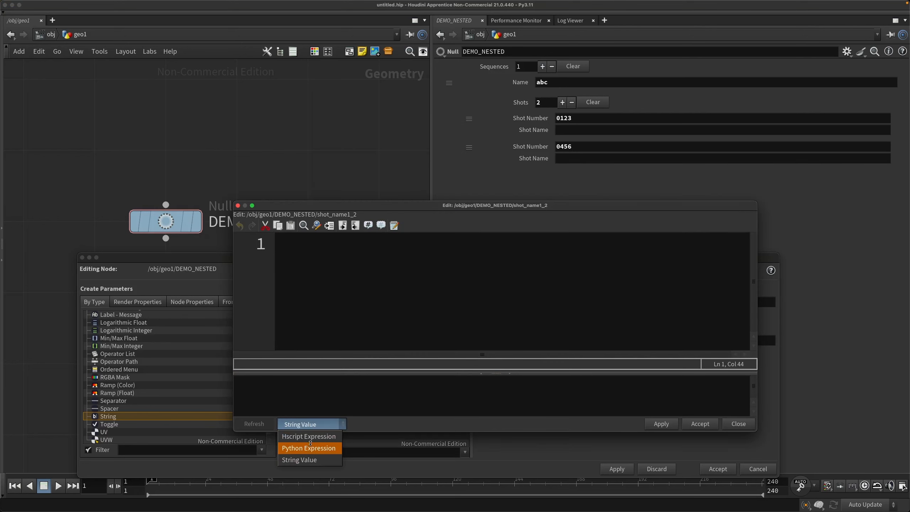
pyautogui.click(310, 447)
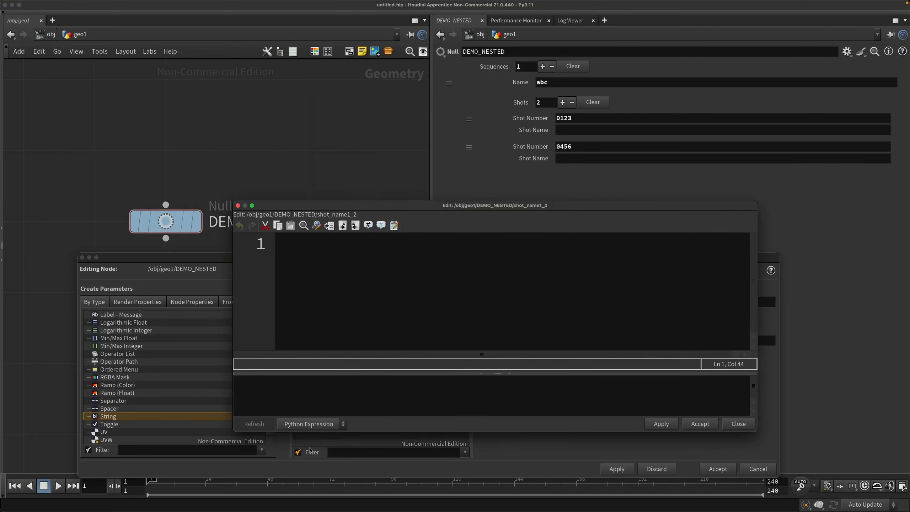
pyautogui.click(460, 309)
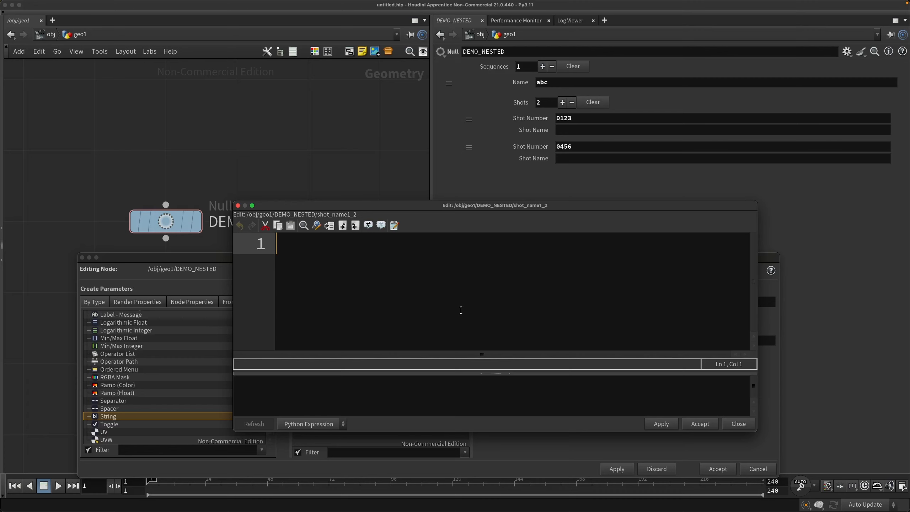
# Enter i, j = evaluatingParm().multiparmInstanceIndices() as the expression, widen the editor window, and apply it.
pyautogui.write('i, j')
pyautogui.write('= evaluatin')
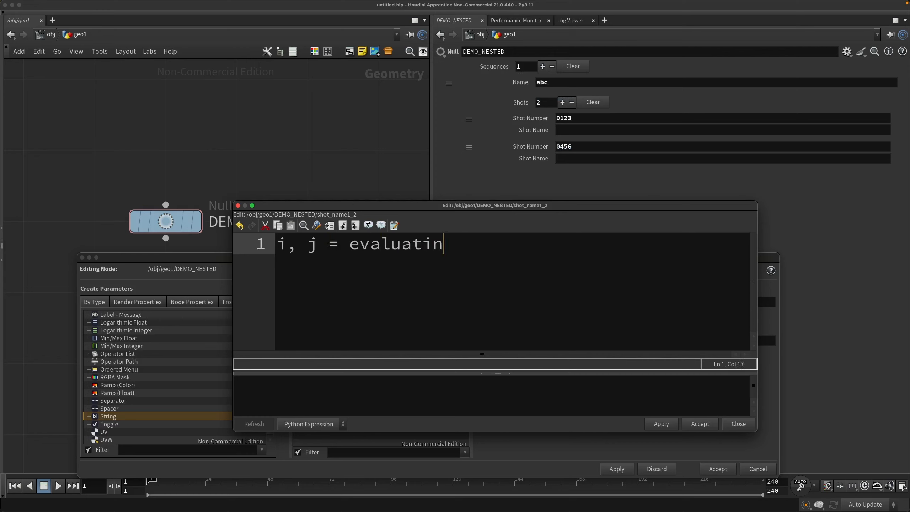
pyautogui.write('gParm()')
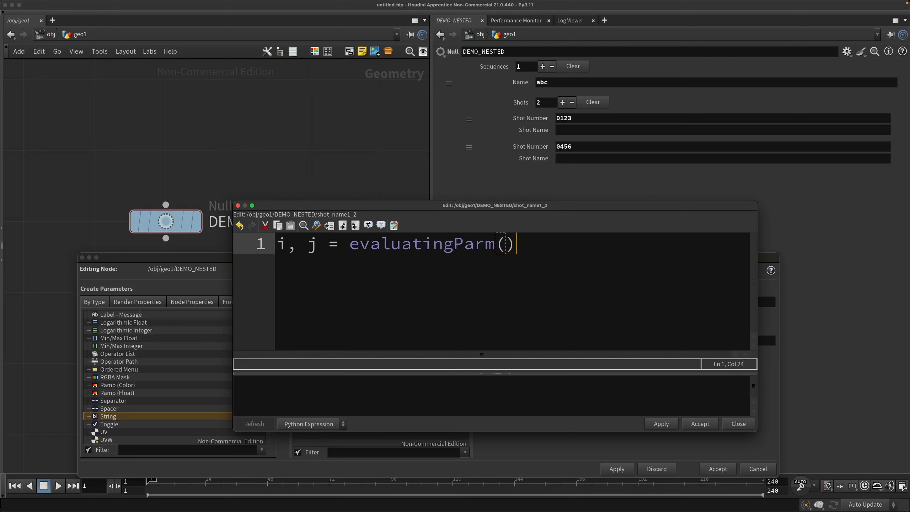
pyautogui.write('.multiparm')
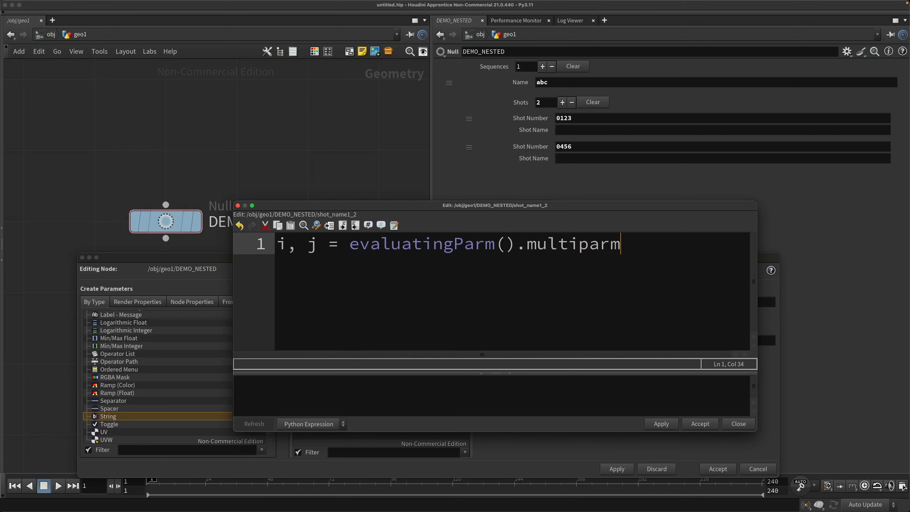
pyautogui.write('InstanceIndi')
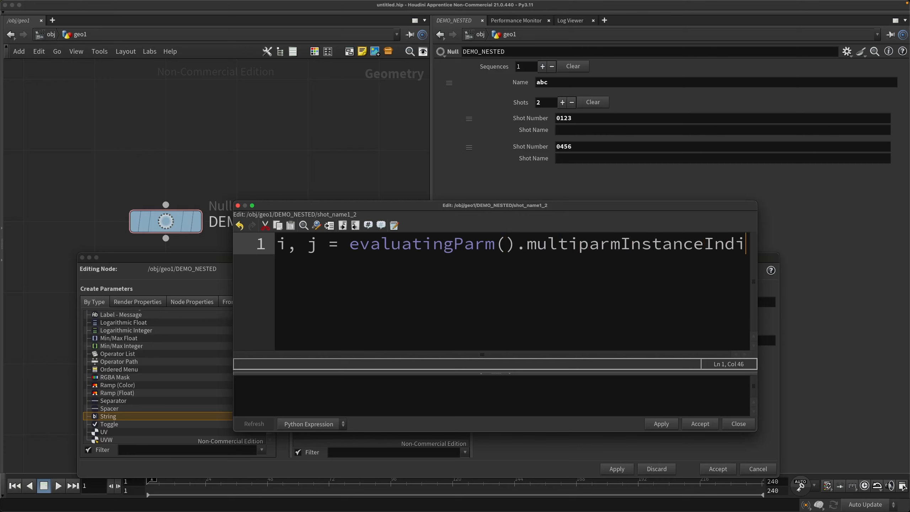
pyautogui.write('ces()')
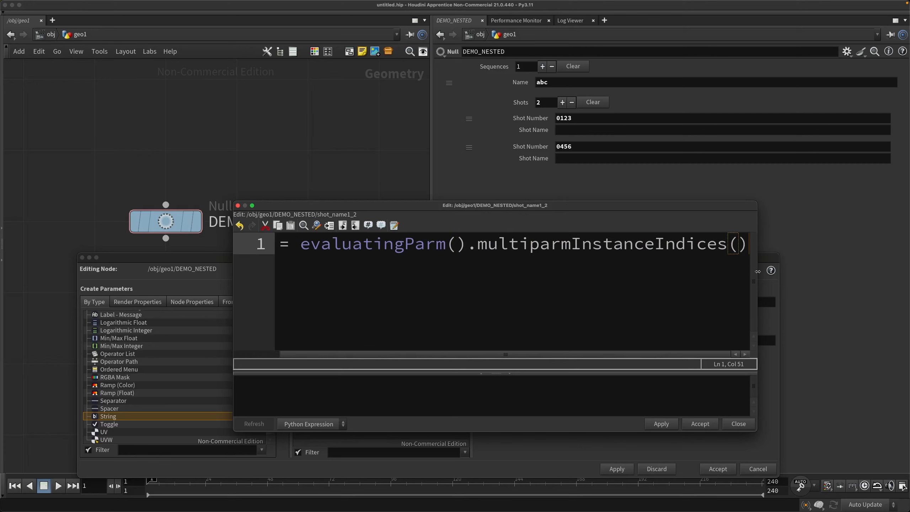
pyautogui.moveTo(758, 271); pyautogui.dragTo(843, 271)
pyautogui.click(747, 424)
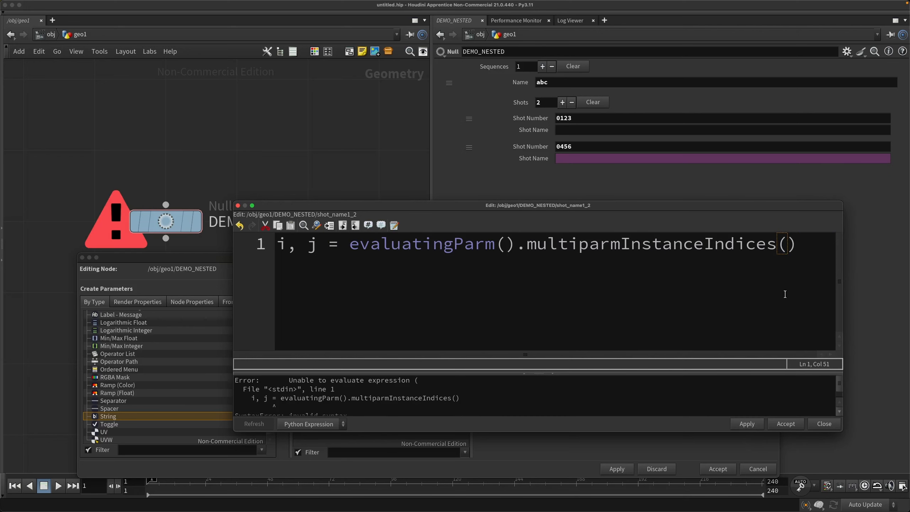
# Correct the method name's capitalization to multiParmInstanceIndices.
pyautogui.click(689, 295)
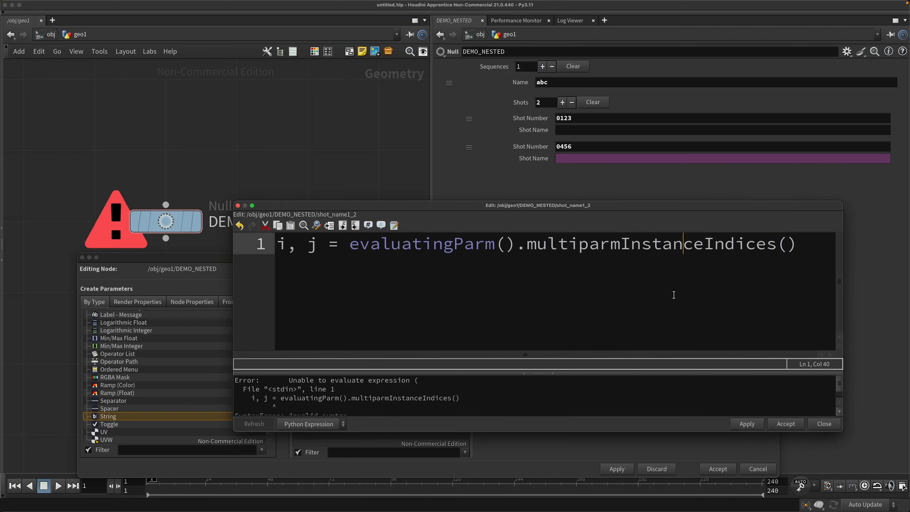
pyautogui.click(590, 248)
pyautogui.press('BackSpace')
pyautogui.write('P')
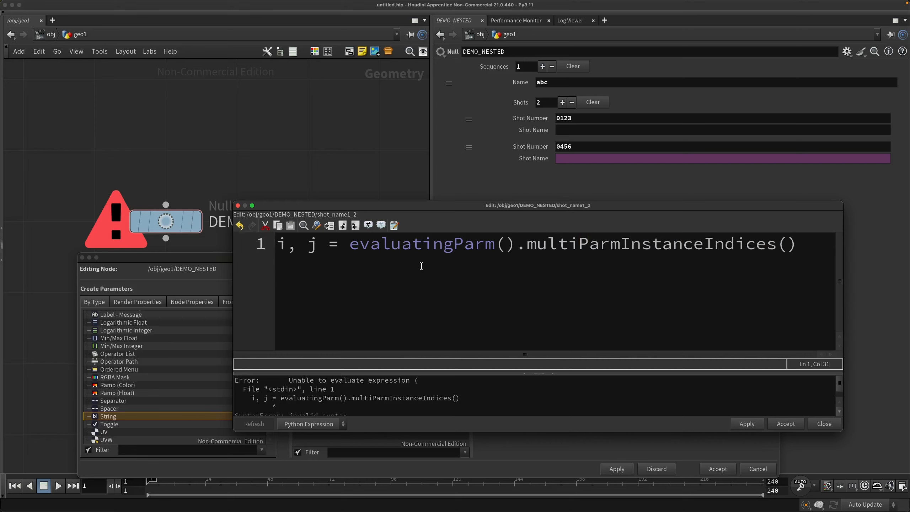
pyautogui.click(418, 264)
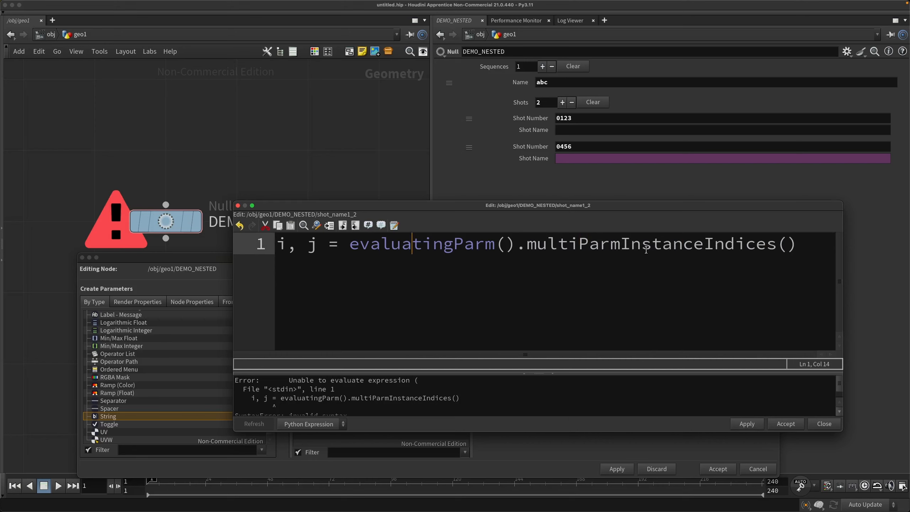
# Add a second line, return i, to the Shot Name expression and apply it.
pyautogui.click(803, 248)
pyautogui.press('Return')
pyautogui.write('return i')
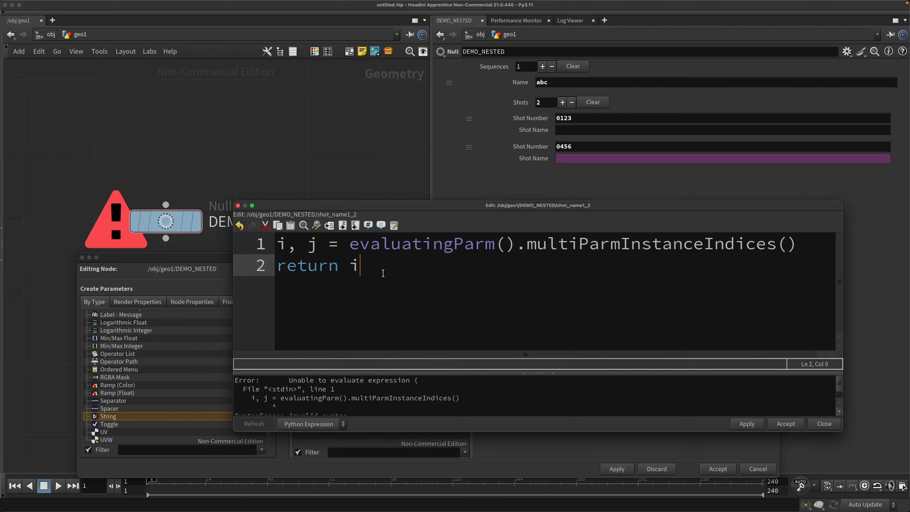
pyautogui.click(748, 424)
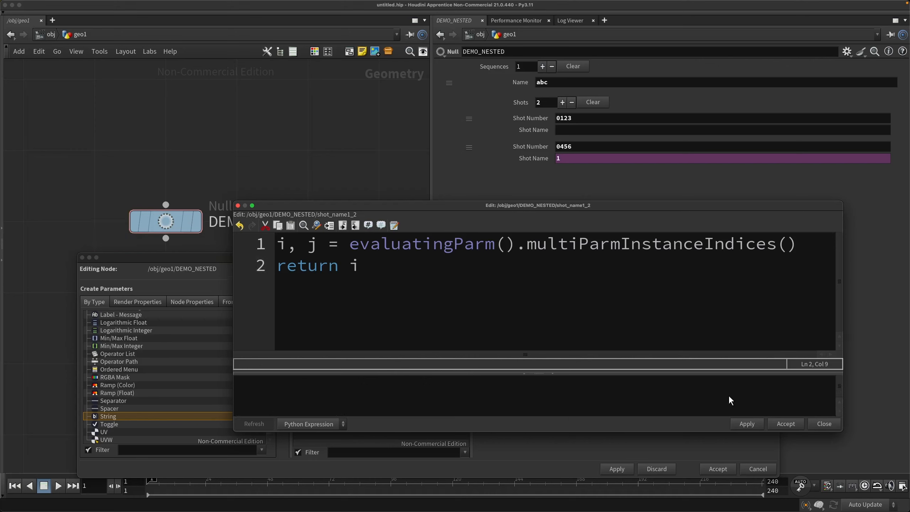
# Change the return value to j and apply the expression.
pyautogui.click(382, 294)
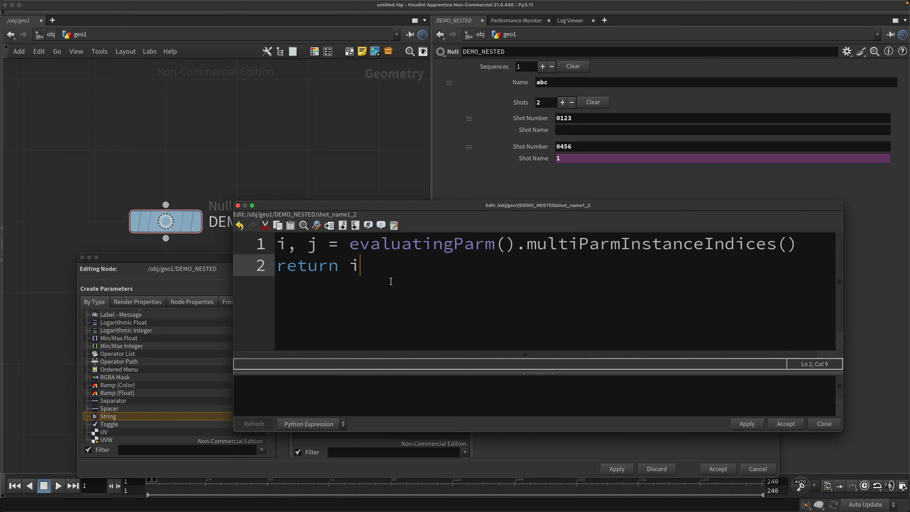
pyautogui.press('BackSpace')
pyautogui.write('j')
pyautogui.click(738, 423)
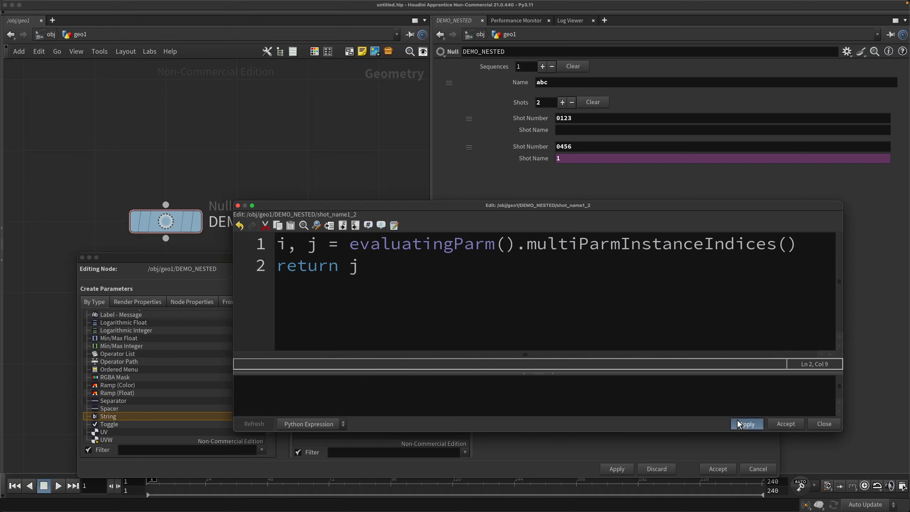
# Replace the return line with a seq variable assigned from an evalParm call on the string "seq".
pyautogui.click(452, 260)
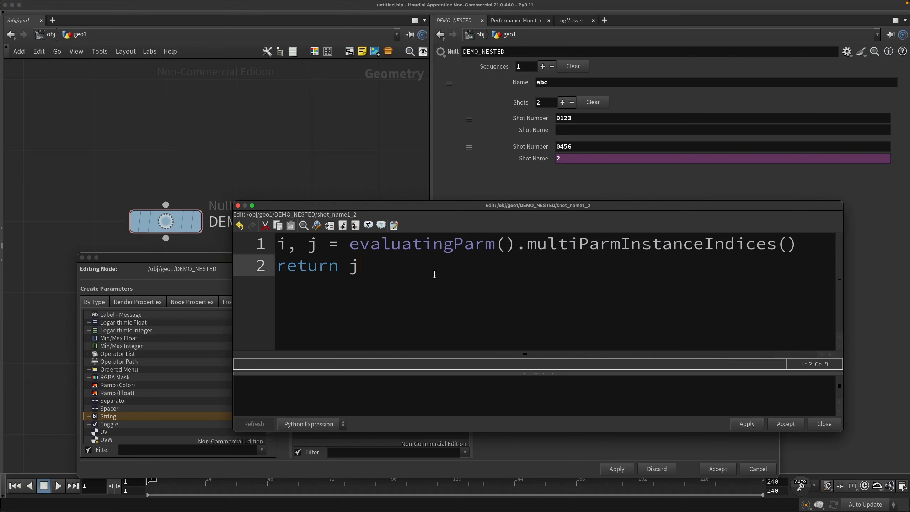
pyautogui.hotkey('shift', 'Home')
pyautogui.press('BackSpace')
pyautogui.write('seq')
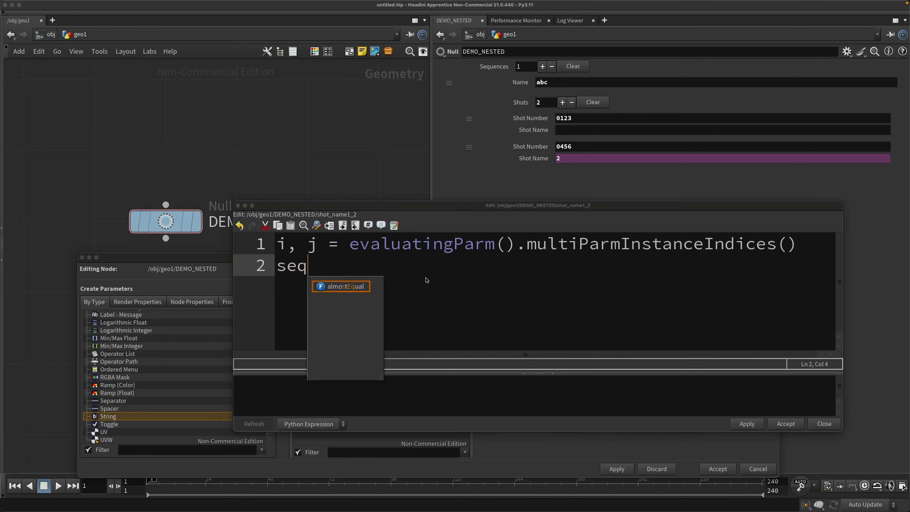
pyautogui.write(' = evalParm')
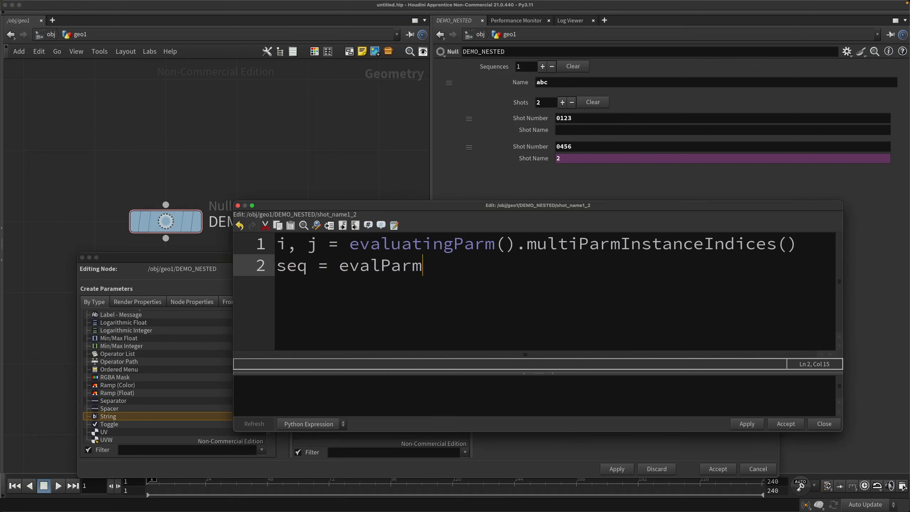
pyautogui.write('("')
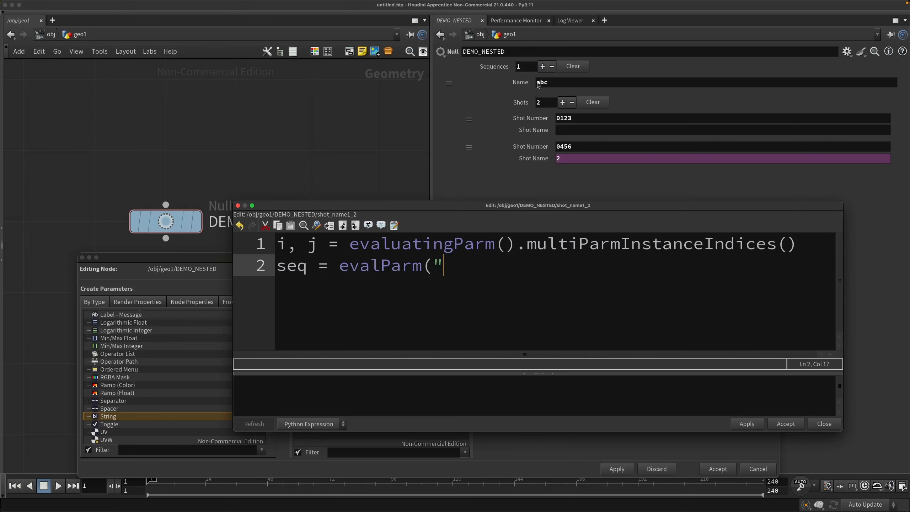
pyautogui.moveTo(527, 87)
pyautogui.write('seq')
pyautogui.write('"')
# Complete the line as seq = evalParm(f"seq{i}"), add return seq below it, and apply the expression.
pyautogui.press('Left')
pyautogui.press('Left')
pyautogui.press('Left')
pyautogui.press('Left')
pyautogui.press('Left')
pyautogui.write('f')
pyautogui.press('Right')
pyautogui.press('Right')
pyautogui.press('Right')
pyautogui.press('Right')
pyautogui.write('{')
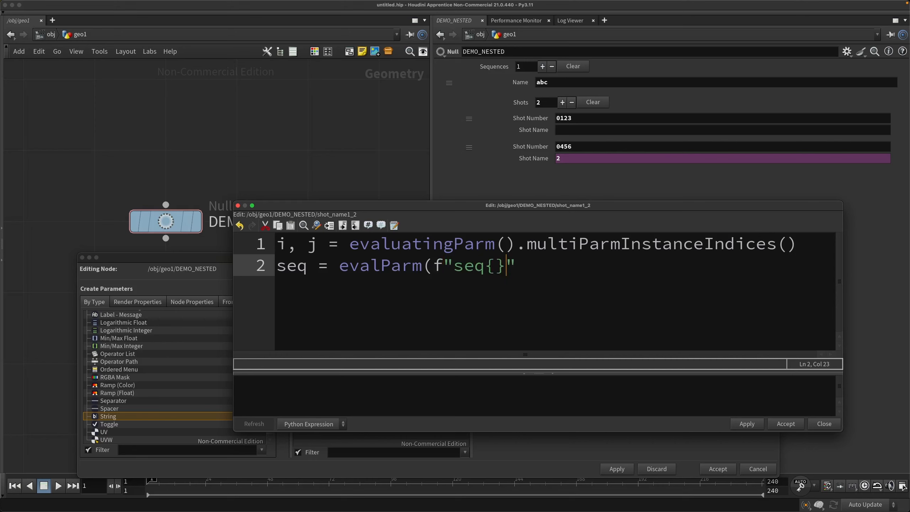
pyautogui.write('i')
pyautogui.press('Right')
pyautogui.press('Right')
pyautogui.write(')')
pyautogui.press('Return')
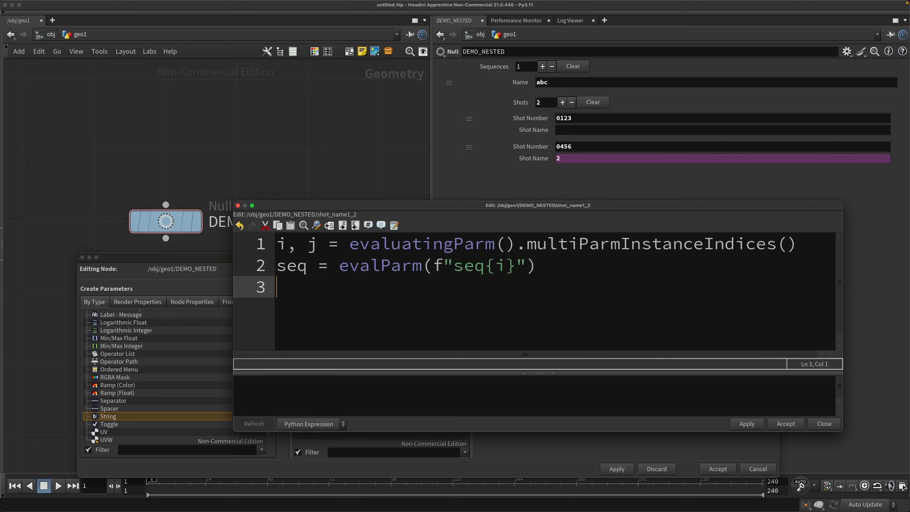
pyautogui.write('return seq')
pyautogui.click(737, 426)
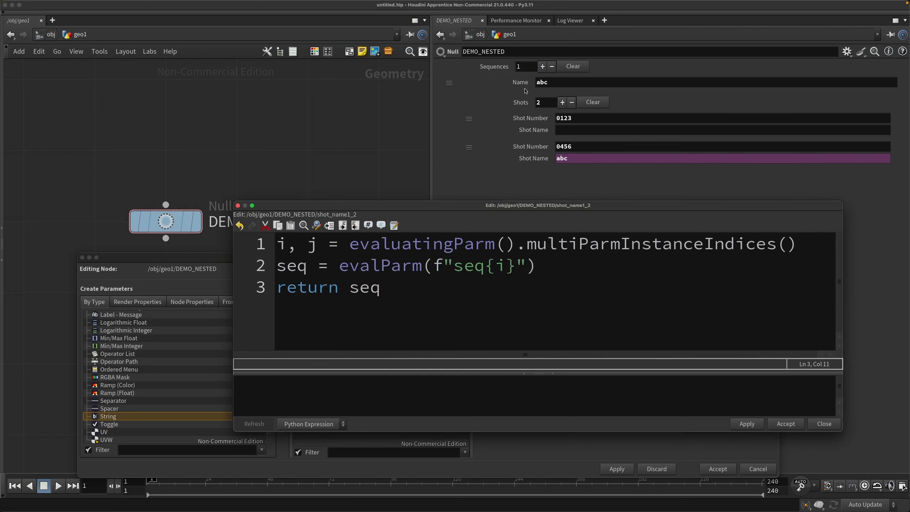
# Replace the return seq line with shot = evalParm(f"shot{i}_{j}").
pyautogui.click(396, 288)
pyautogui.hotkey('shift', 'Home')
pyautogui.press('BackSpace')
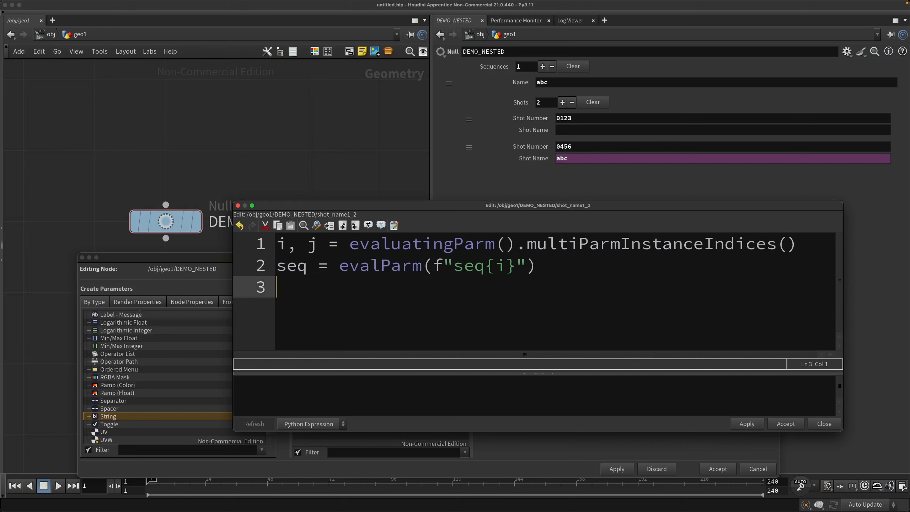
pyautogui.write('shot = ev')
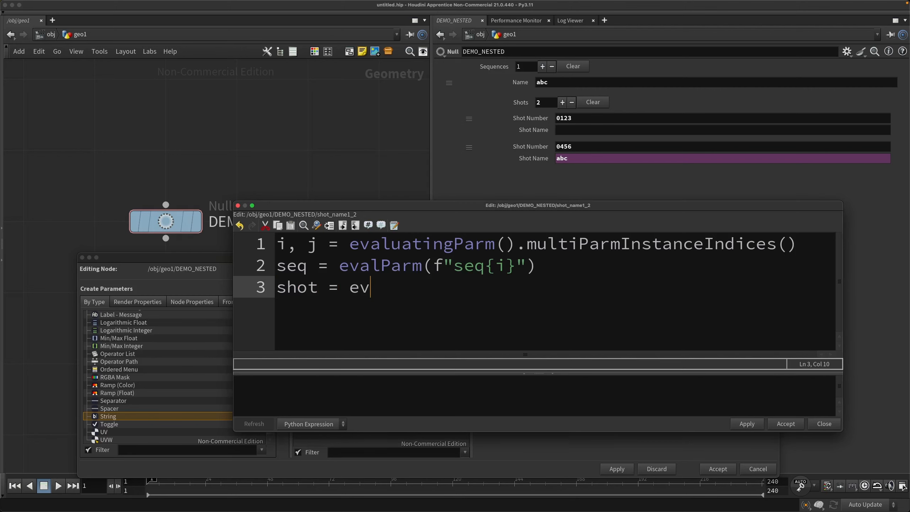
pyautogui.write('alParm(f')
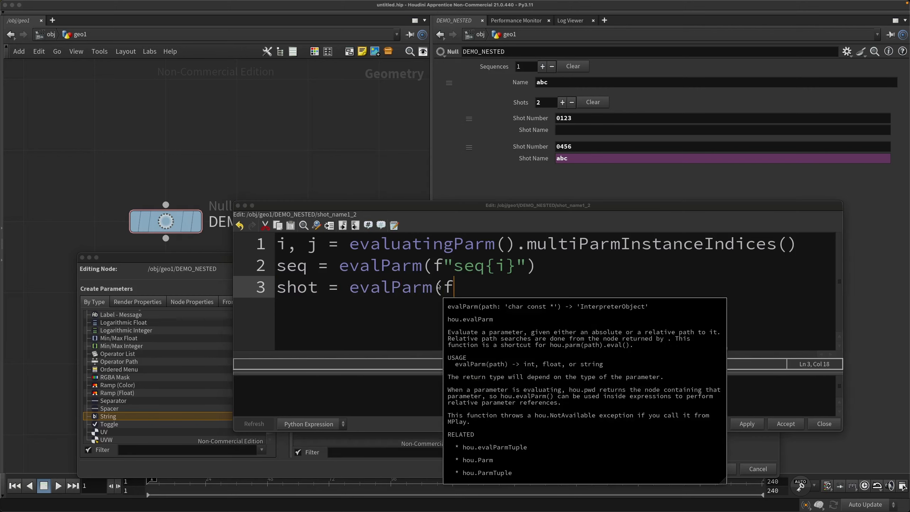
pyautogui.write('"')
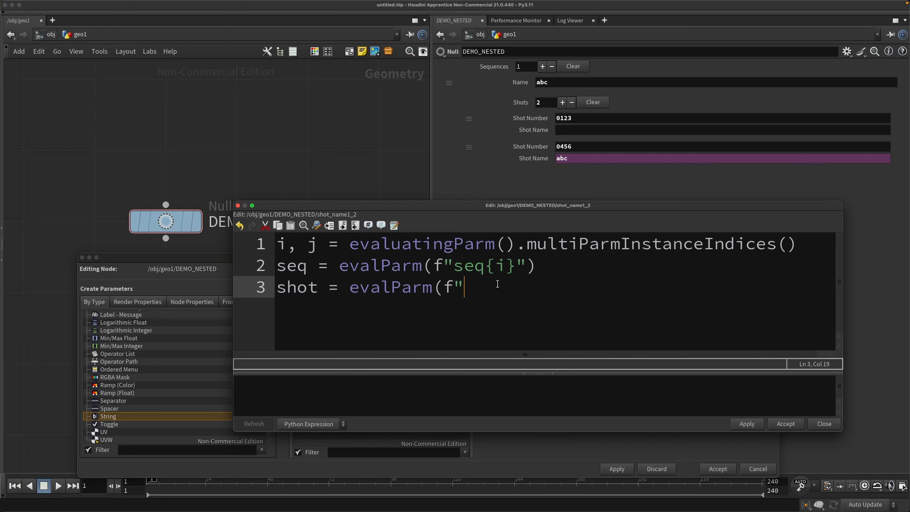
pyautogui.write('shot{i}')
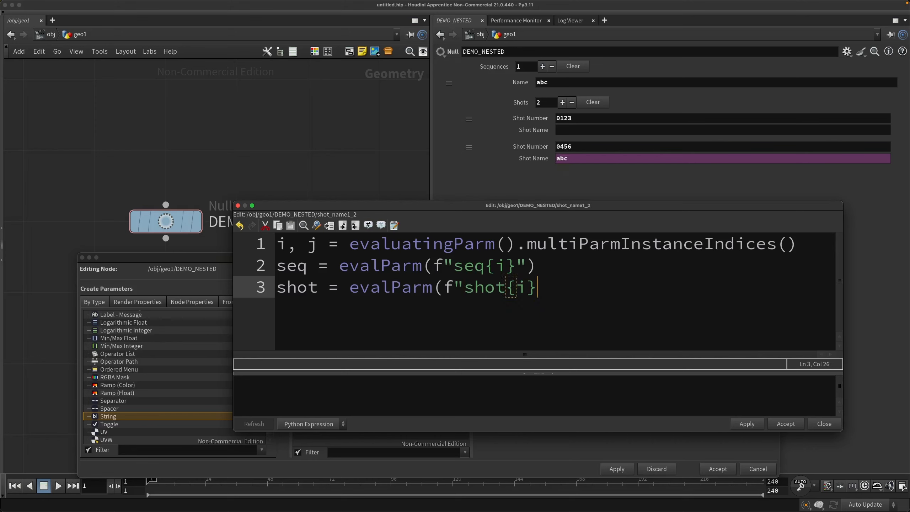
pyautogui.write('_{j}")')
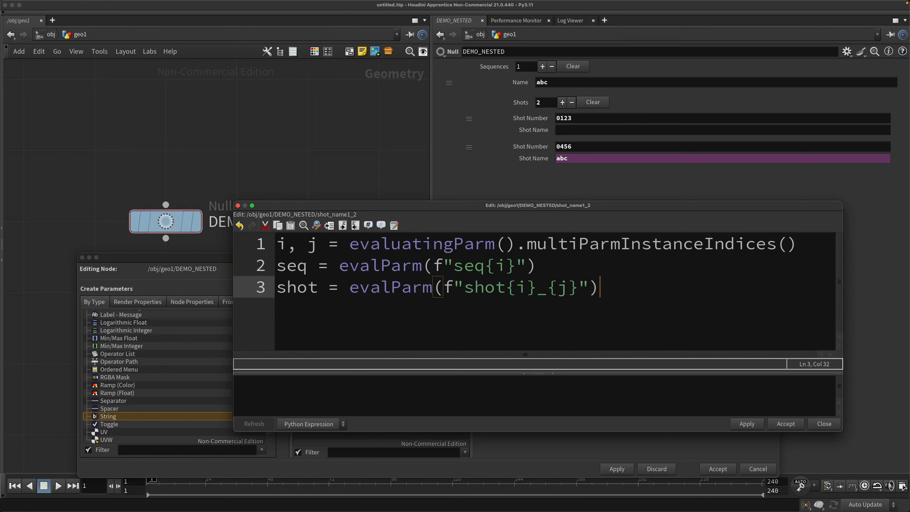
# Add return shot as the fourth line and apply the expression.
pyautogui.press('Return')
pyautogui.write('return shot')
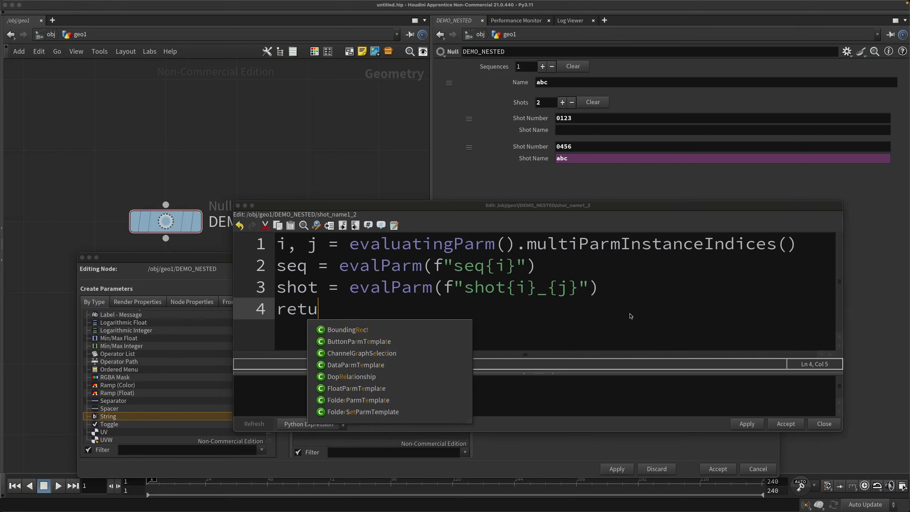
pyautogui.click(746, 423)
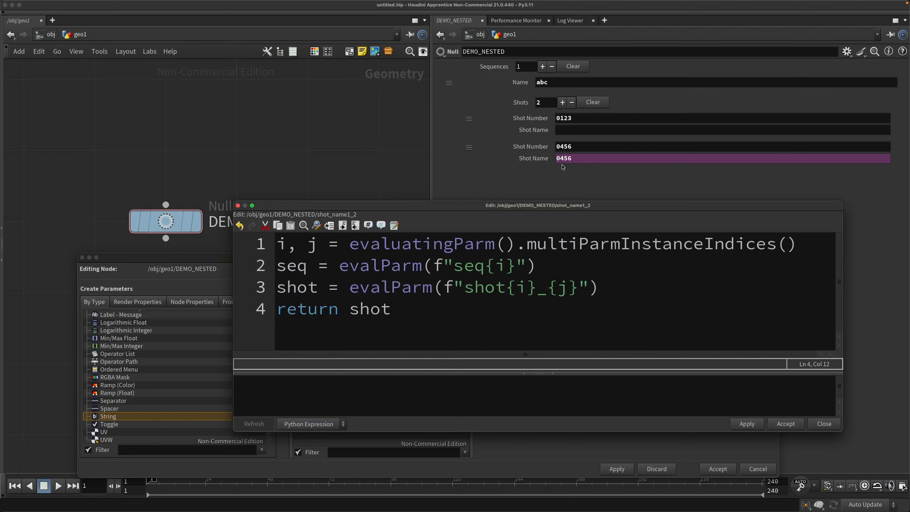
# Replace the return line with return f"{seq}_{shot}" and apply the expression.
pyautogui.click(434, 309)
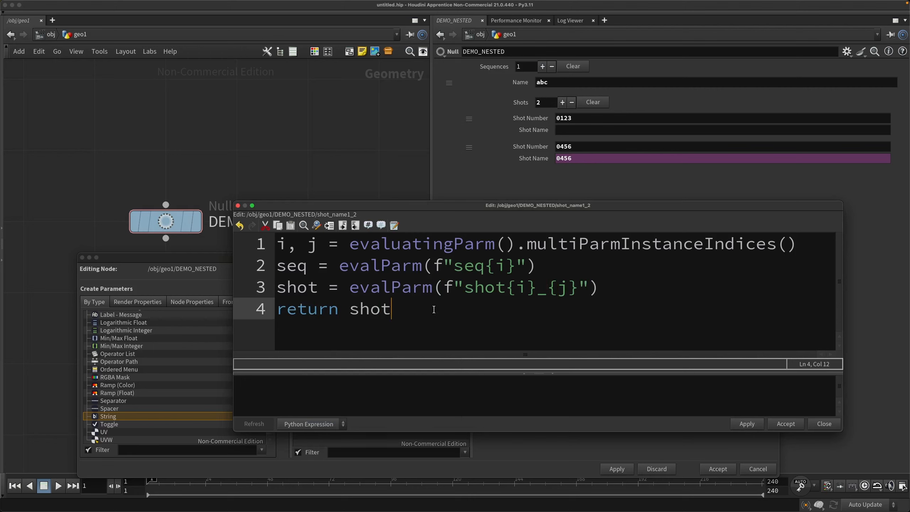
pyautogui.tripleClick(433, 309)
pyautogui.press('BackSpace')
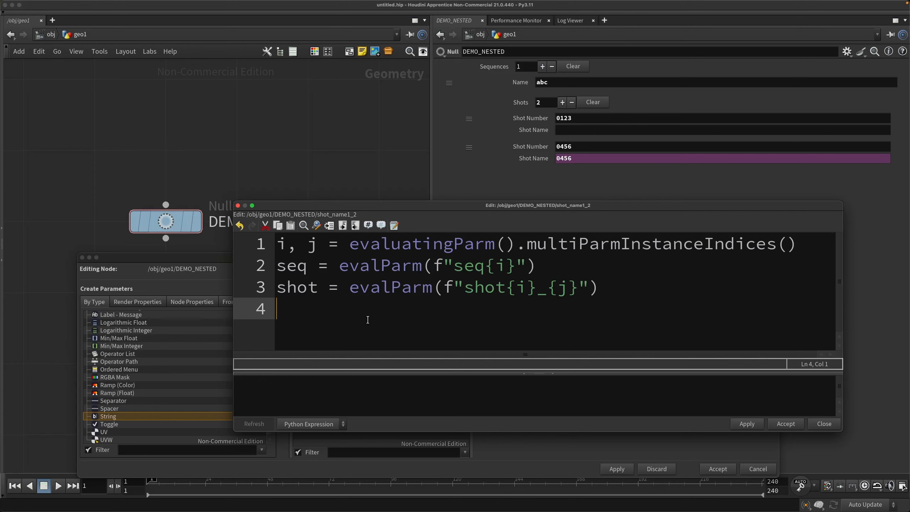
pyautogui.write('return f"{seq')
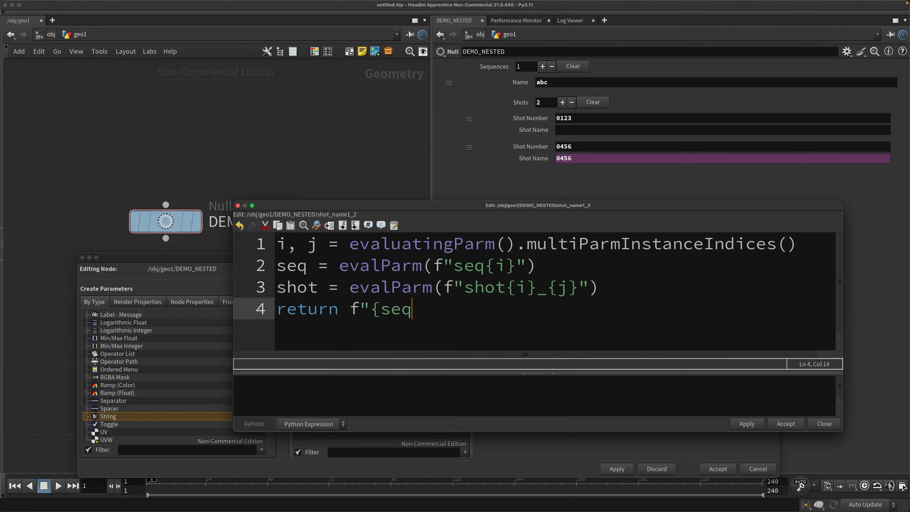
pyautogui.write('}_{shot}"')
pyautogui.click(739, 425)
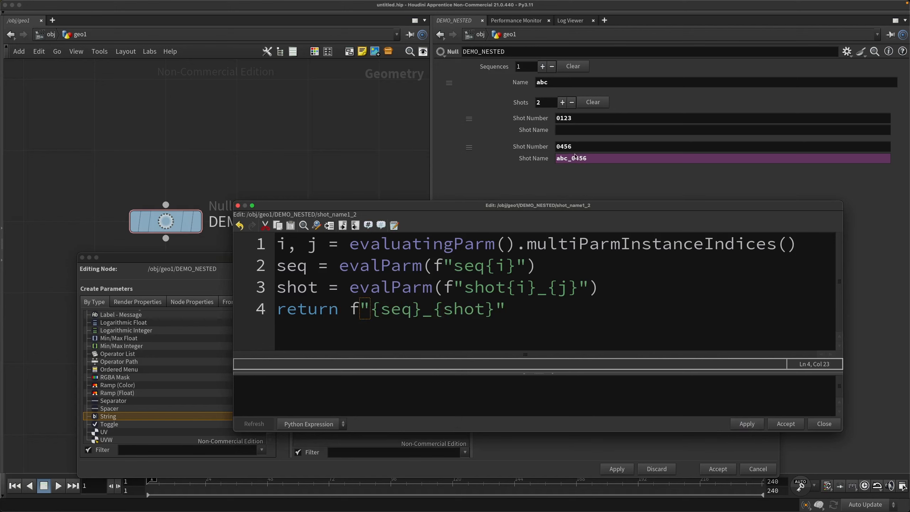
# Copy the second shot's Shot Name parameter, paste its expression into the first shot's Shot Name, and accept the expression edit.
pyautogui.rightClick(543, 160)
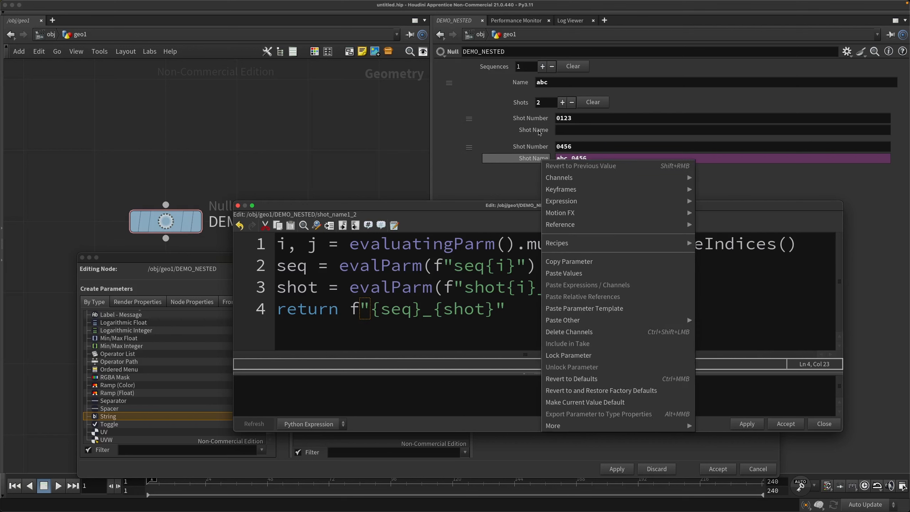
pyautogui.click(604, 263)
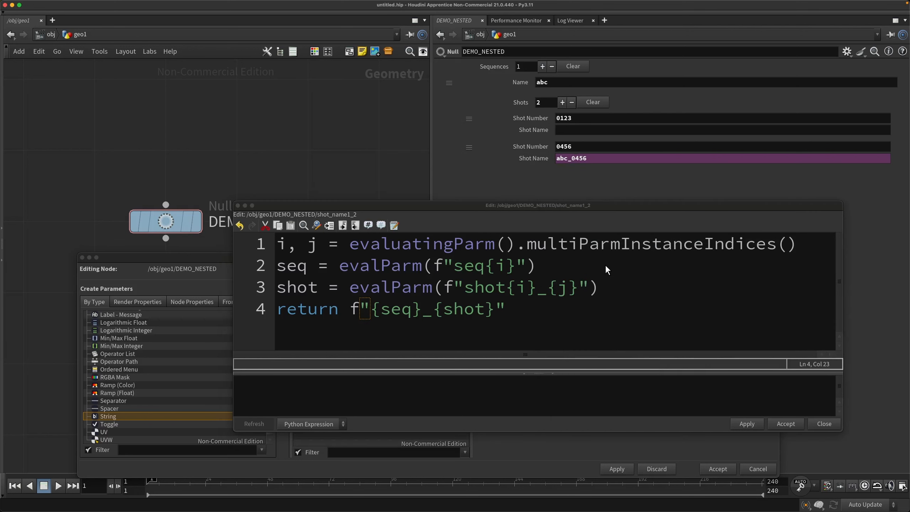
pyautogui.rightClick(535, 131)
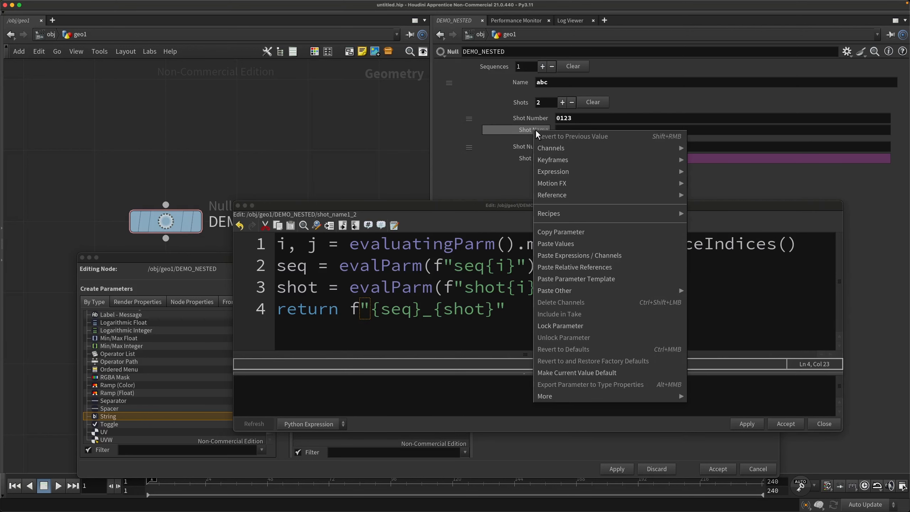
pyautogui.click(593, 259)
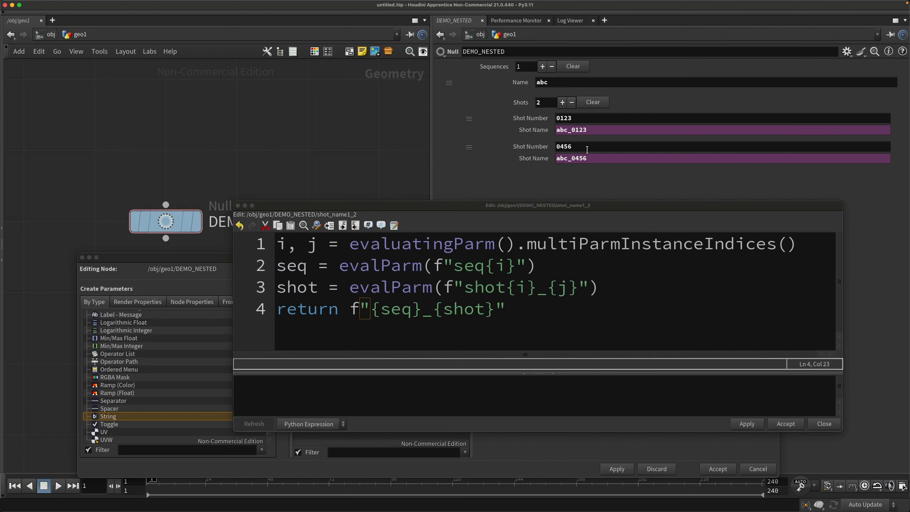
pyautogui.click(788, 423)
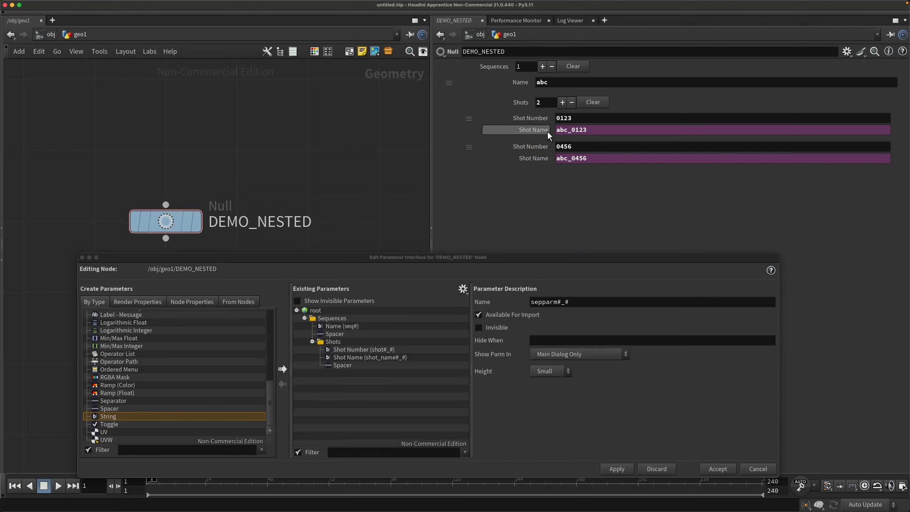
# Increase the sequence's Shots count to 5.
pyautogui.click(562, 102)
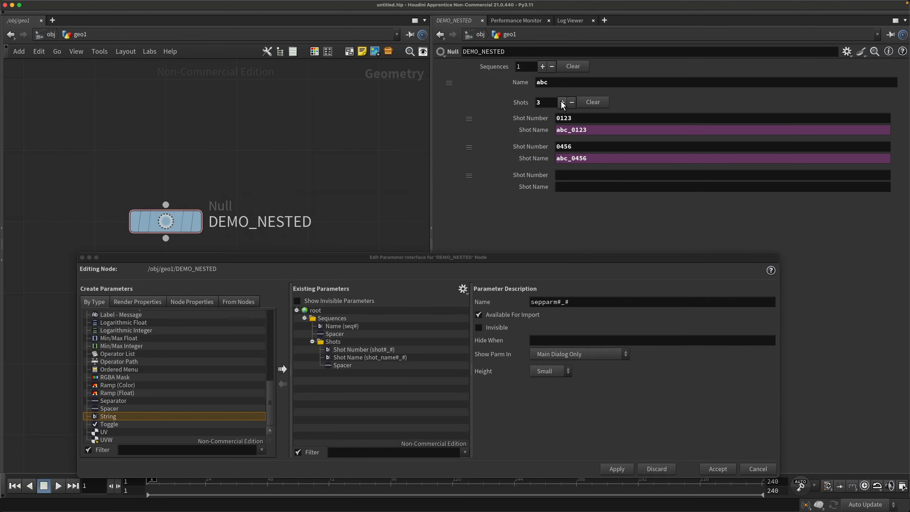
pyautogui.click(562, 102)
pyautogui.click(562, 102)
pyautogui.click(613, 244)
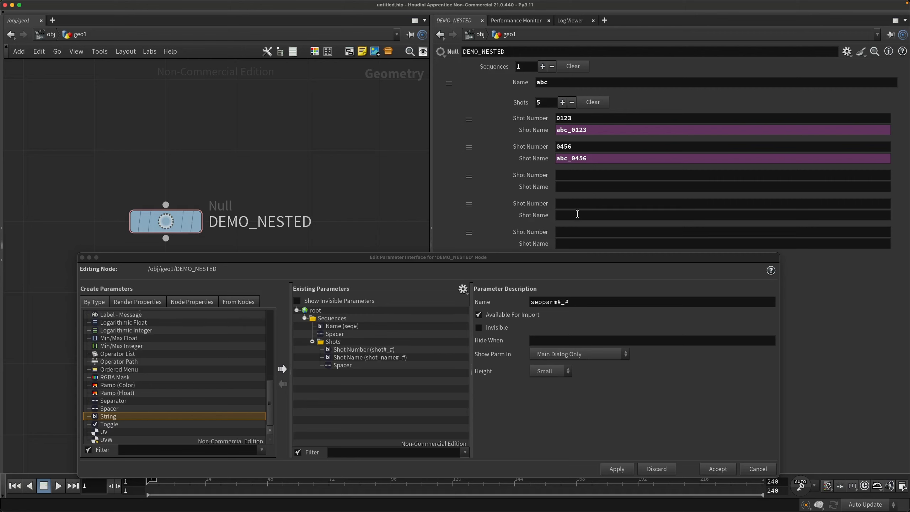
# Show the second shot's Shot Name as its raw expression and copy the whole text.
pyautogui.click(538, 161)
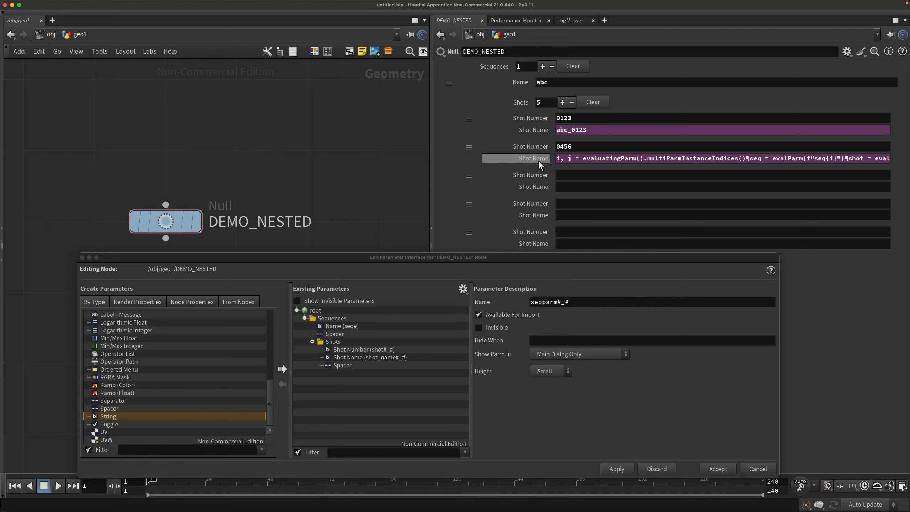
pyautogui.click(598, 159)
pyautogui.press('Escape')
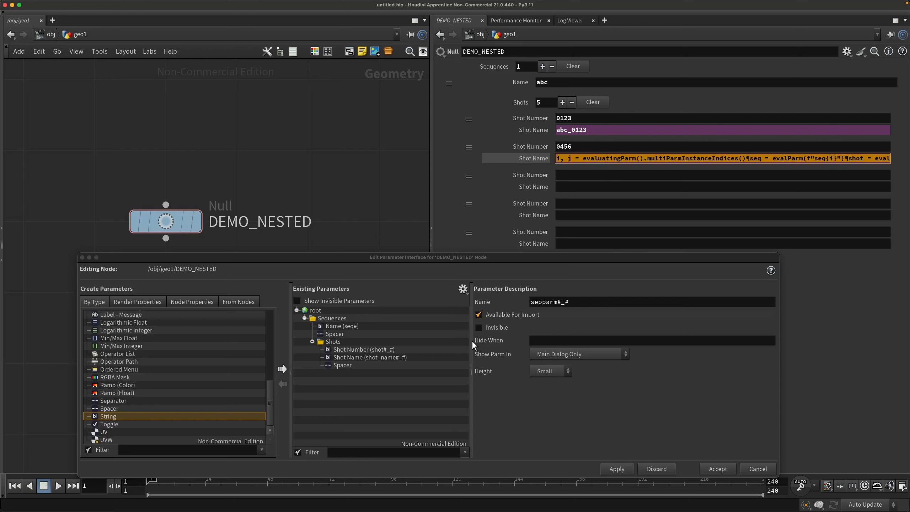
# Make the default of the shot_name#_# parameter a Python expression, paste the copied code as its value, and apply the interface change.
pyautogui.click(412, 357)
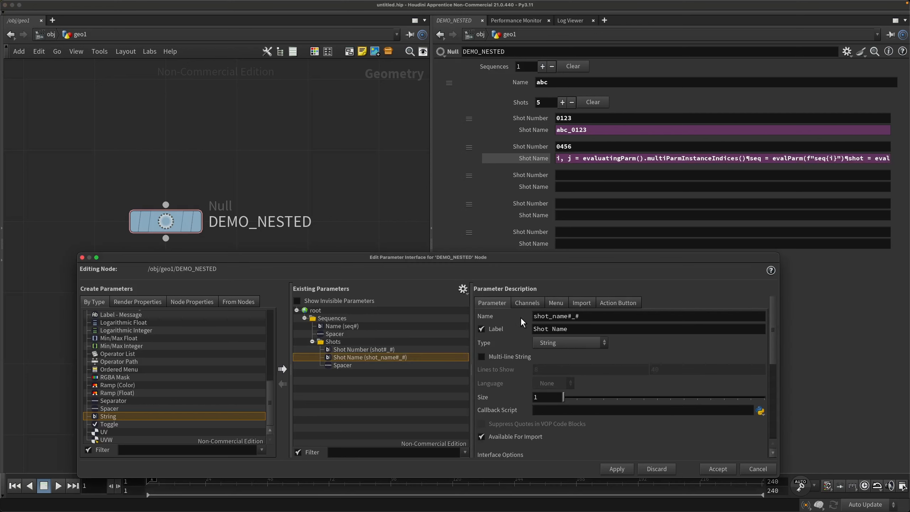
pyautogui.click(529, 304)
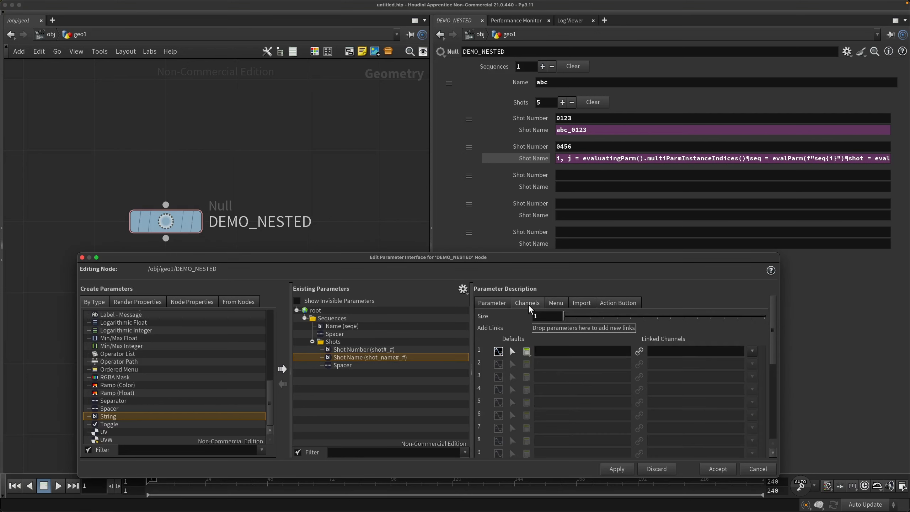
pyautogui.click(527, 353)
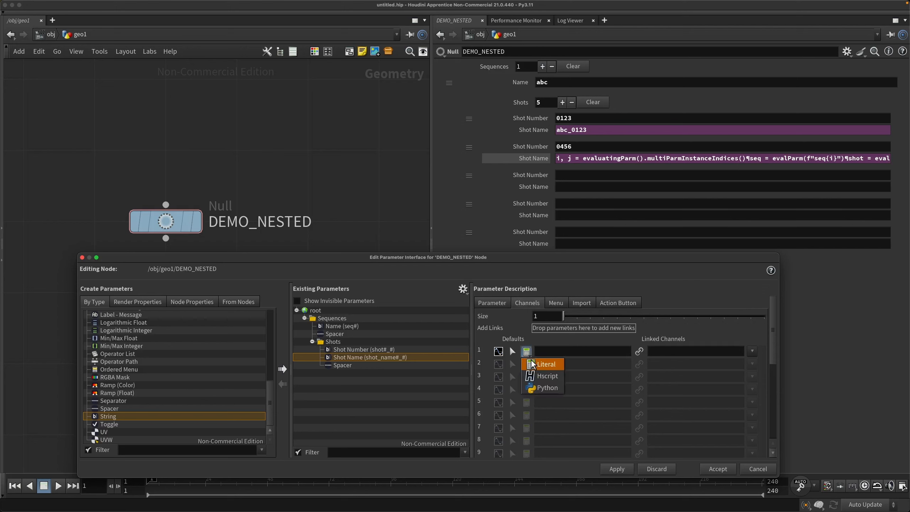
pyautogui.click(541, 387)
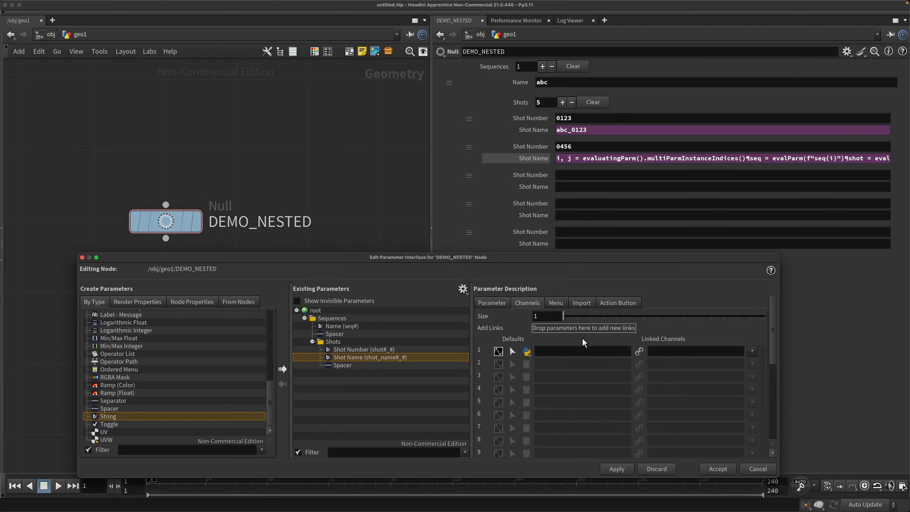
pyautogui.click(565, 355)
pyautogui.press('super+v')
pyautogui.press('Return')
pyautogui.click(617, 470)
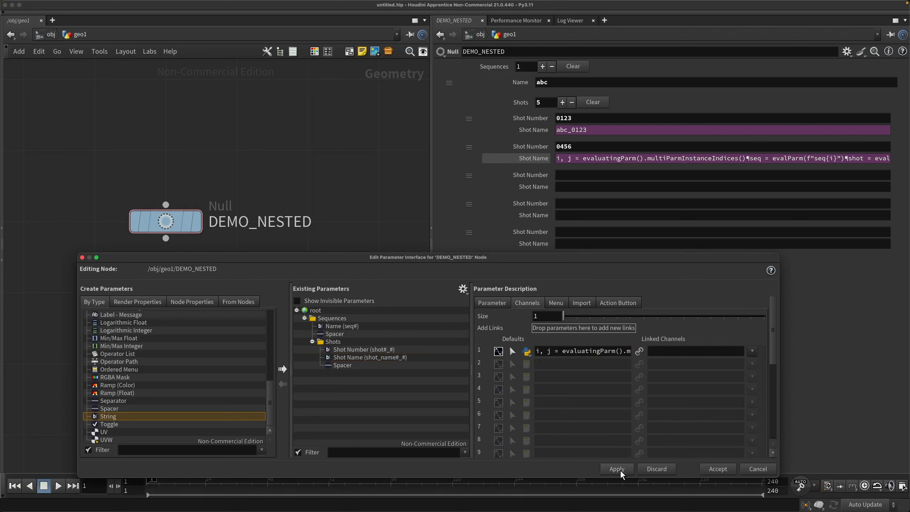
# Switch the second Shot Name back to its evaluated value and clear all shots and sequences.
pyautogui.click(533, 158)
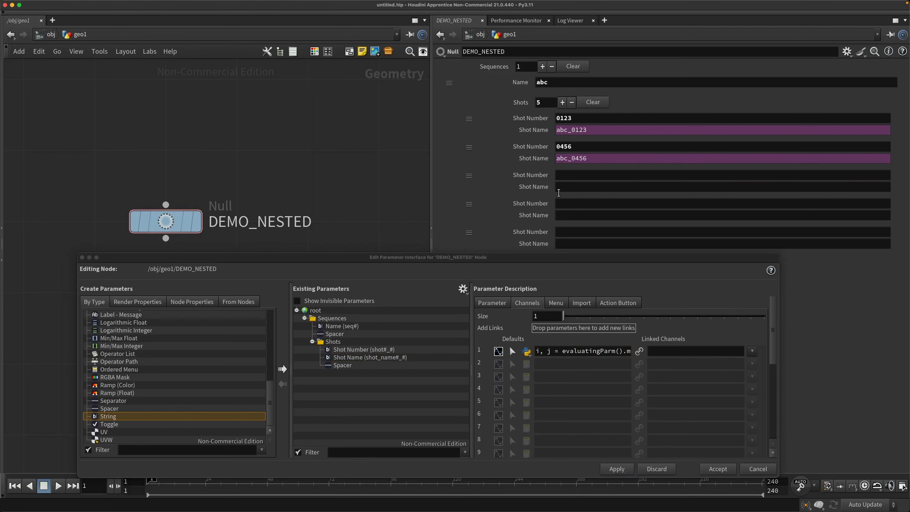
pyautogui.click(592, 103)
pyautogui.click(569, 69)
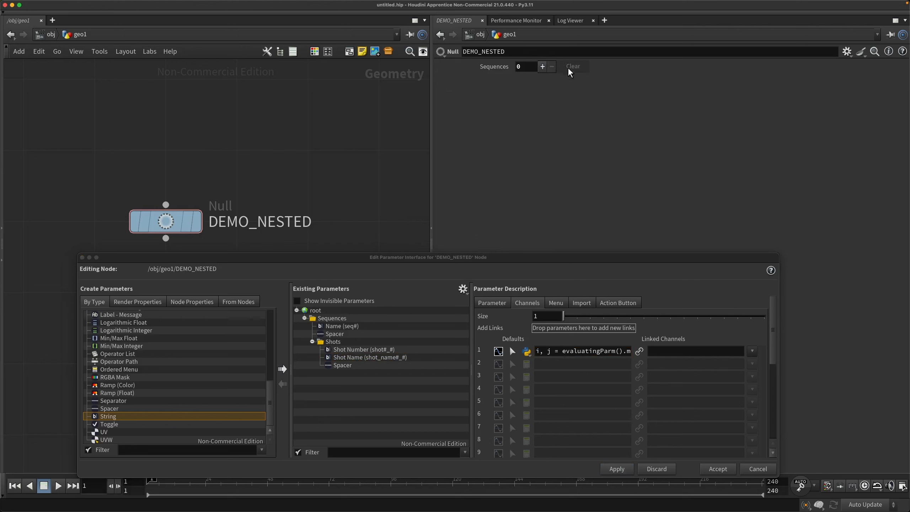
# Create two new sequences, giving the first one three shots, and accept the parameter interface edits.
pyautogui.click(543, 67)
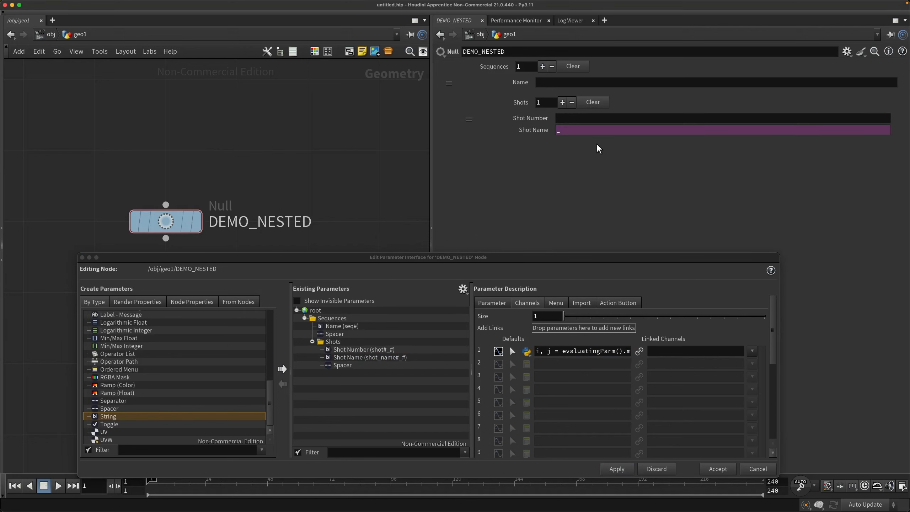
pyautogui.click(562, 103)
pyautogui.click(562, 102)
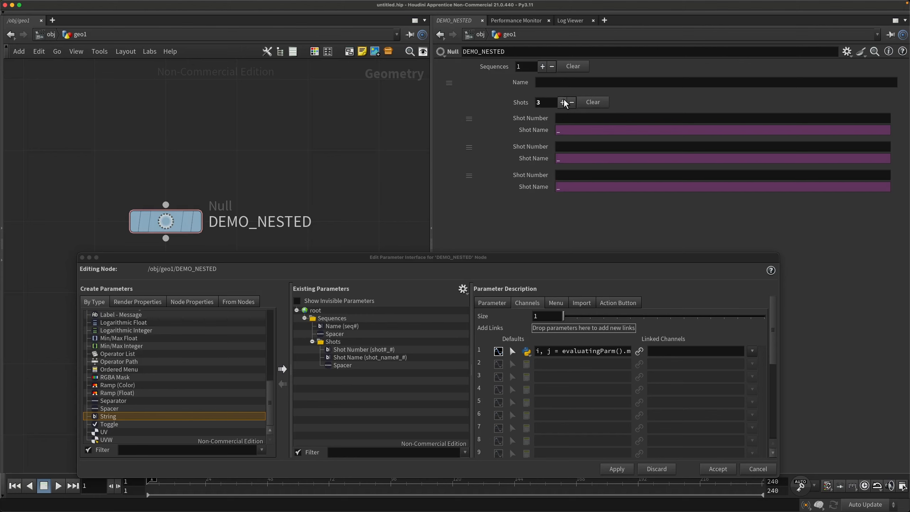
pyautogui.click(543, 67)
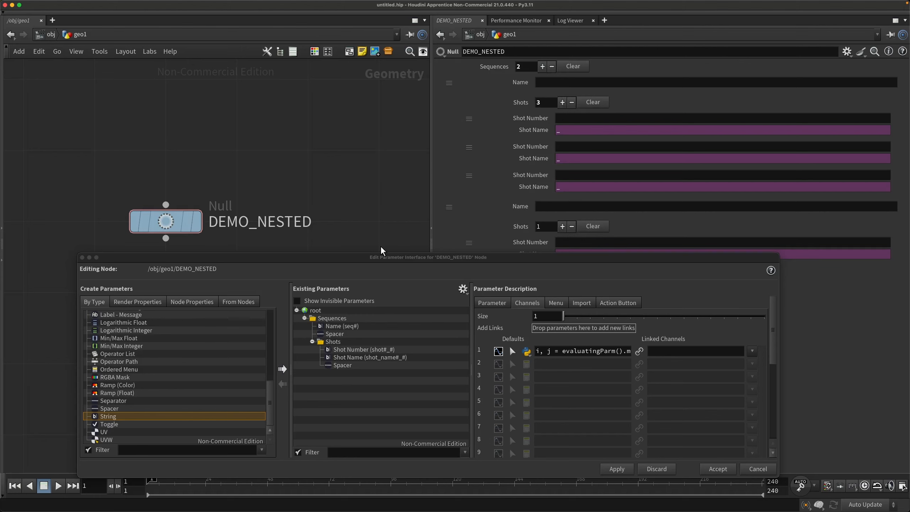
pyautogui.click(718, 468)
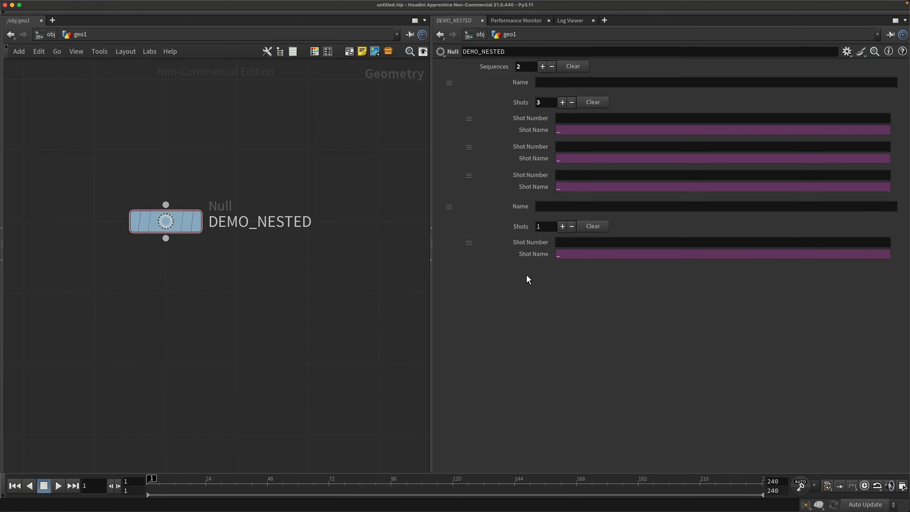
# Name the first sequence test and set its first shot number to 123.
pyautogui.click(554, 84)
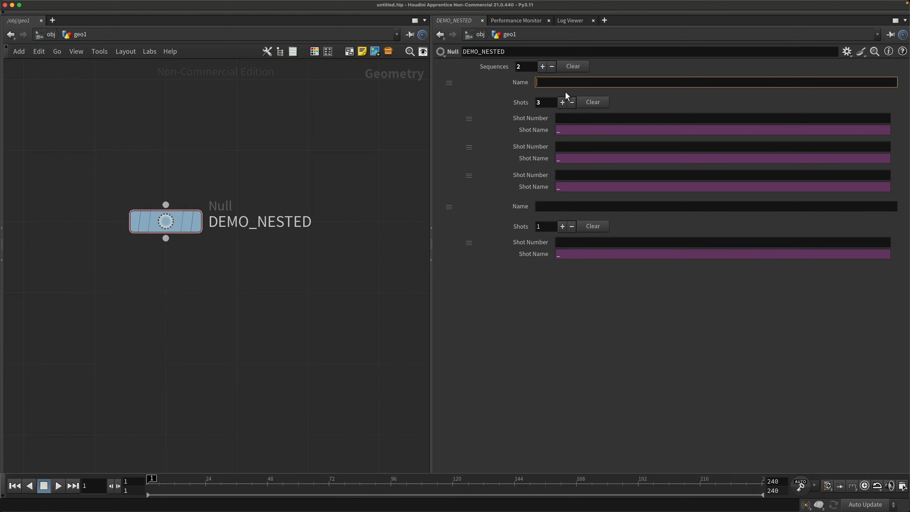
pyautogui.write('test')
pyautogui.press('Return')
pyautogui.click(596, 119)
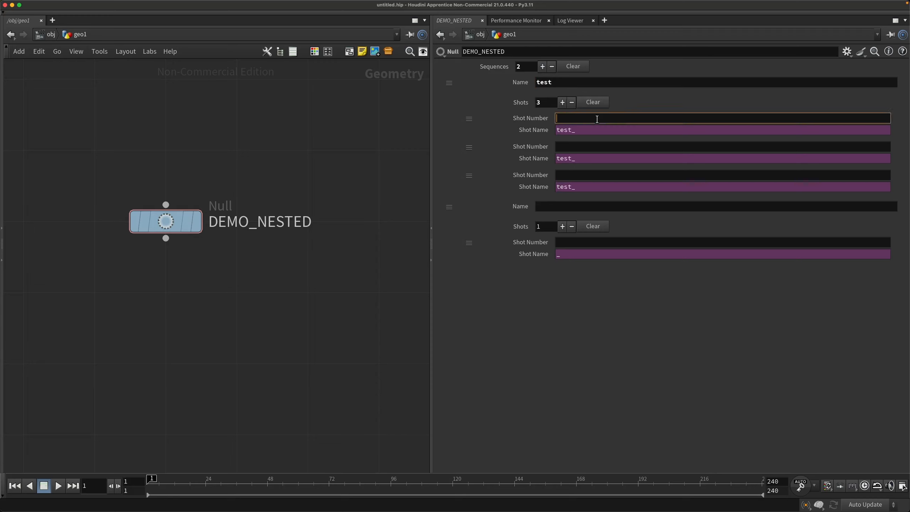
pyautogui.write('123')
pyautogui.press('Return')
# Set the second and third shot numbers of the test sequence to 456 and 789.
pyautogui.click(593, 147)
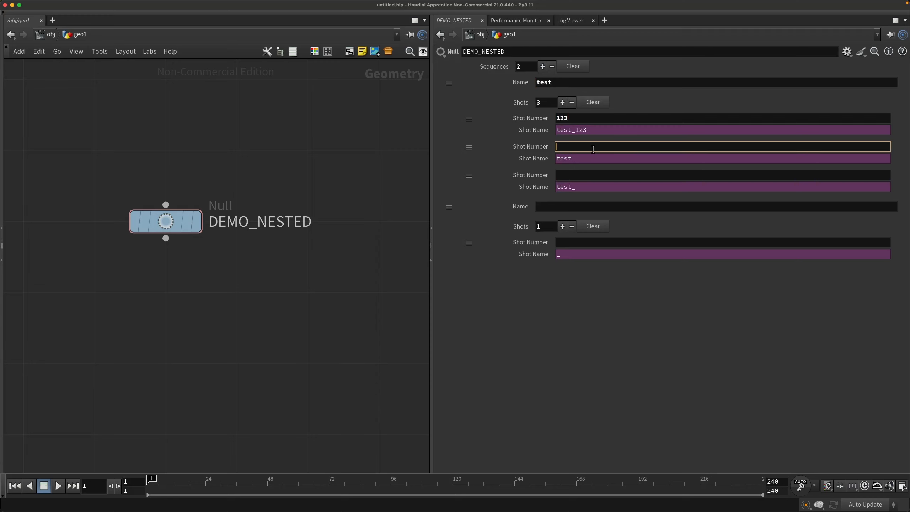
pyautogui.write('456')
pyautogui.press('Return')
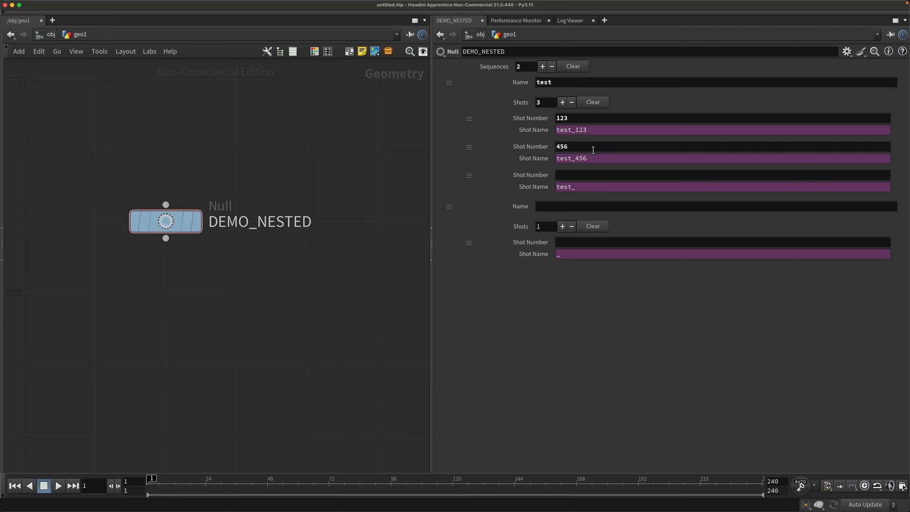
pyautogui.click(594, 175)
pyautogui.write('789')
pyautogui.press('Return')
# Name the second sequence coolertest and set its shot number to 222.
pyautogui.click(562, 207)
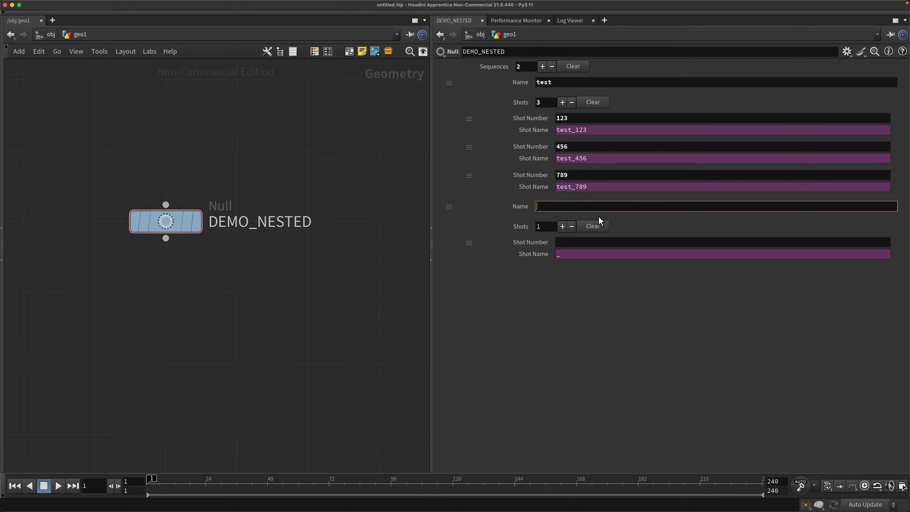
pyautogui.write('coolertest')
pyautogui.press('Return')
pyautogui.click(607, 242)
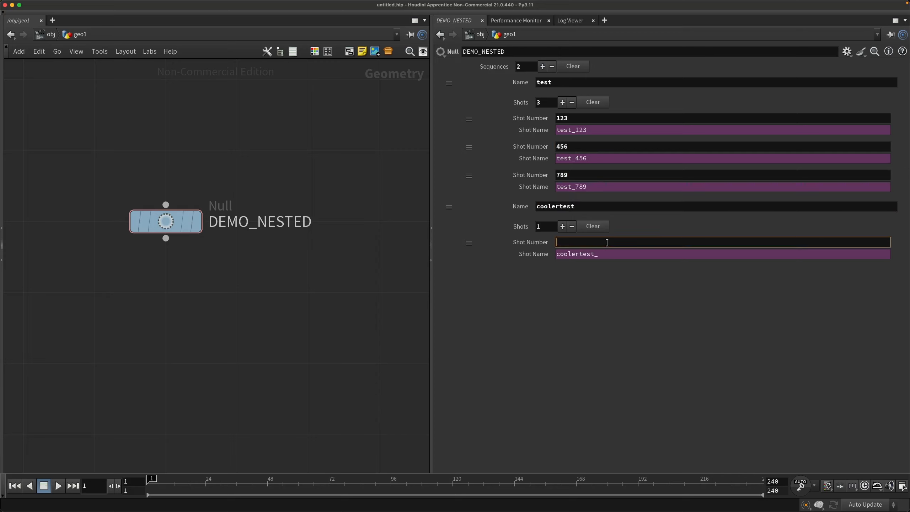
pyautogui.write('222')
pyautogui.press('Return')
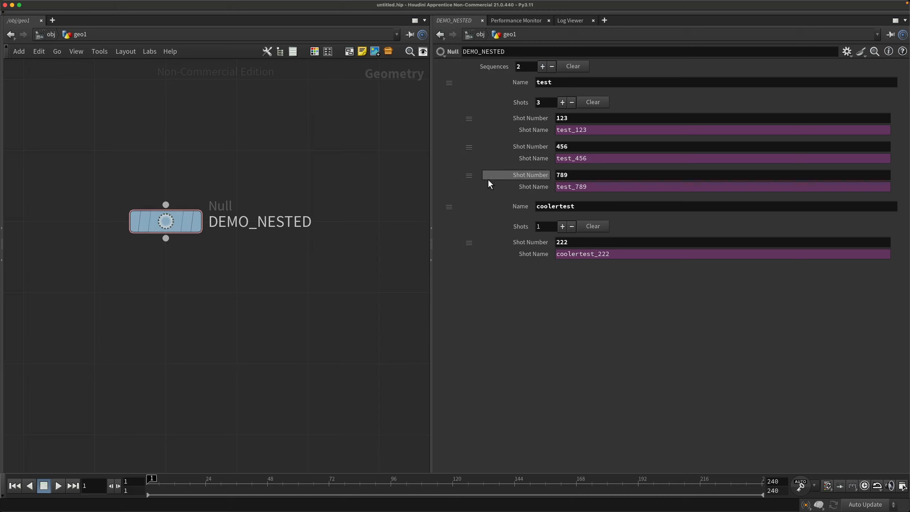
# Move shot 789 to the start of the test sequence's shots, and try to move shot 222 into that sequence.
pyautogui.moveTo(467, 177); pyautogui.dragTo(469, 119)
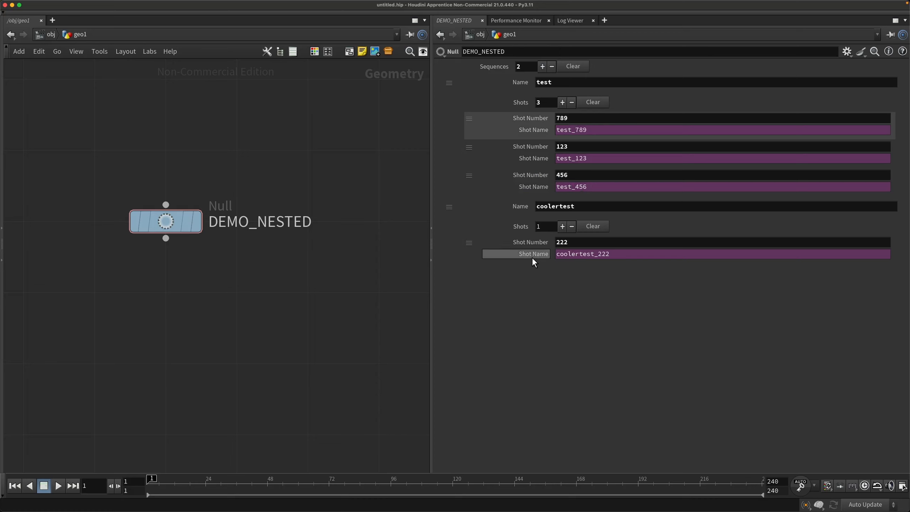
pyautogui.click(469, 244)
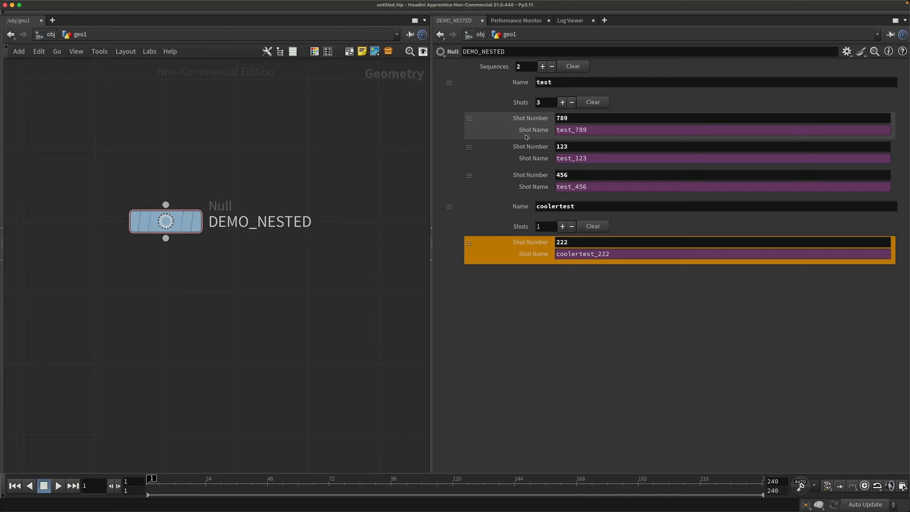
pyautogui.moveTo(525, 134); pyautogui.dragTo(476, 253)
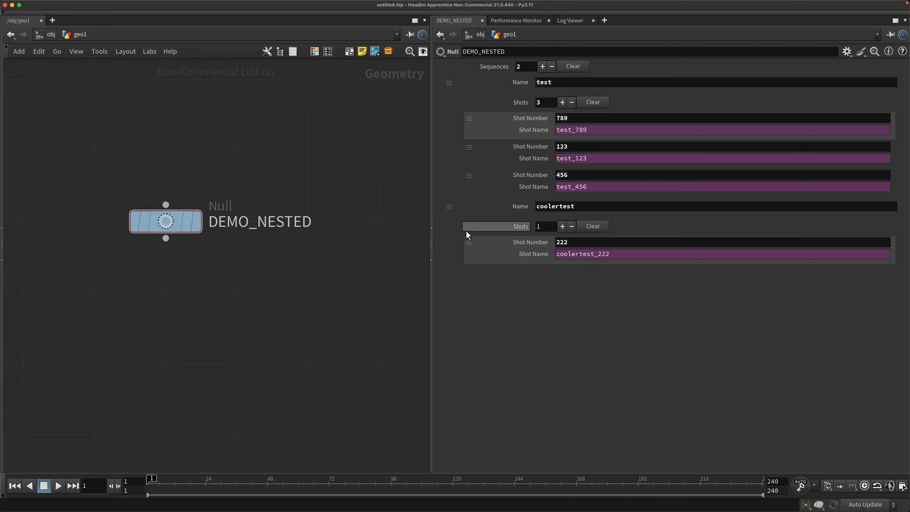
# Reorder the sequences so that coolertest comes before test.
pyautogui.moveTo(449, 207); pyautogui.dragTo(455, 85)
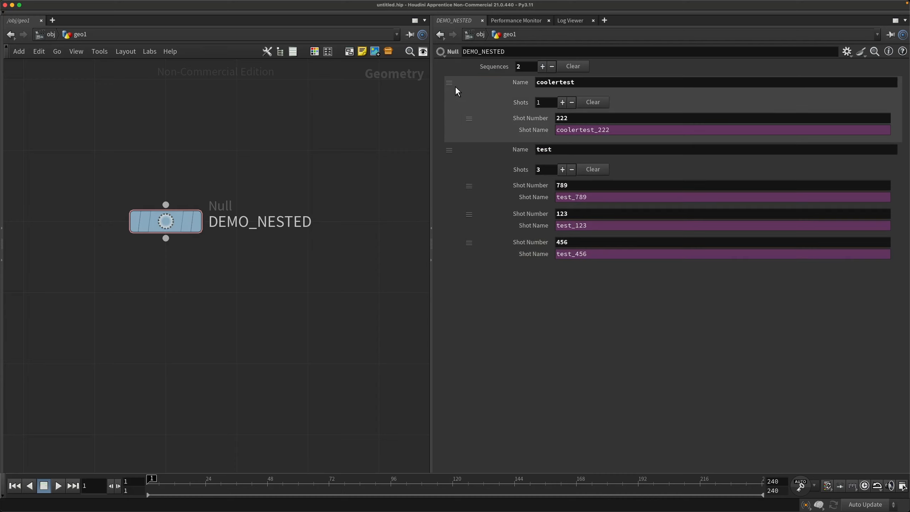